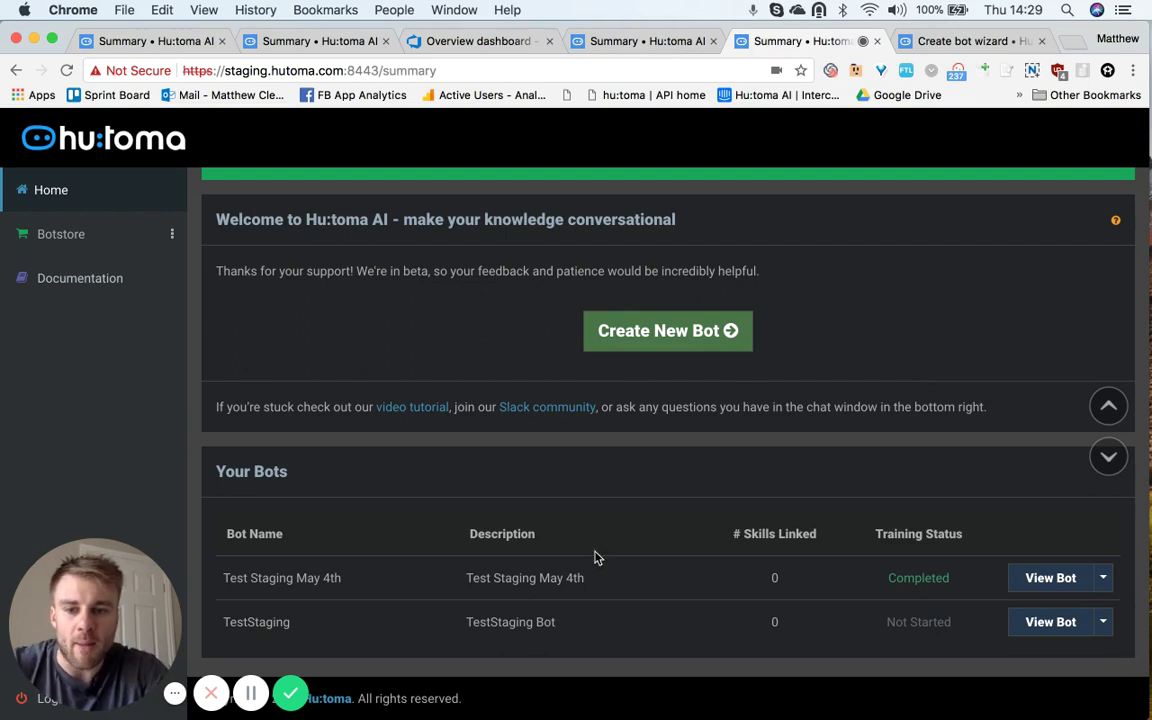
Start creating a new bot from the home page.
{"action": "scroll", "coordinate": [596, 557], "scroll_direction": "down", "scroll_amount": 1}
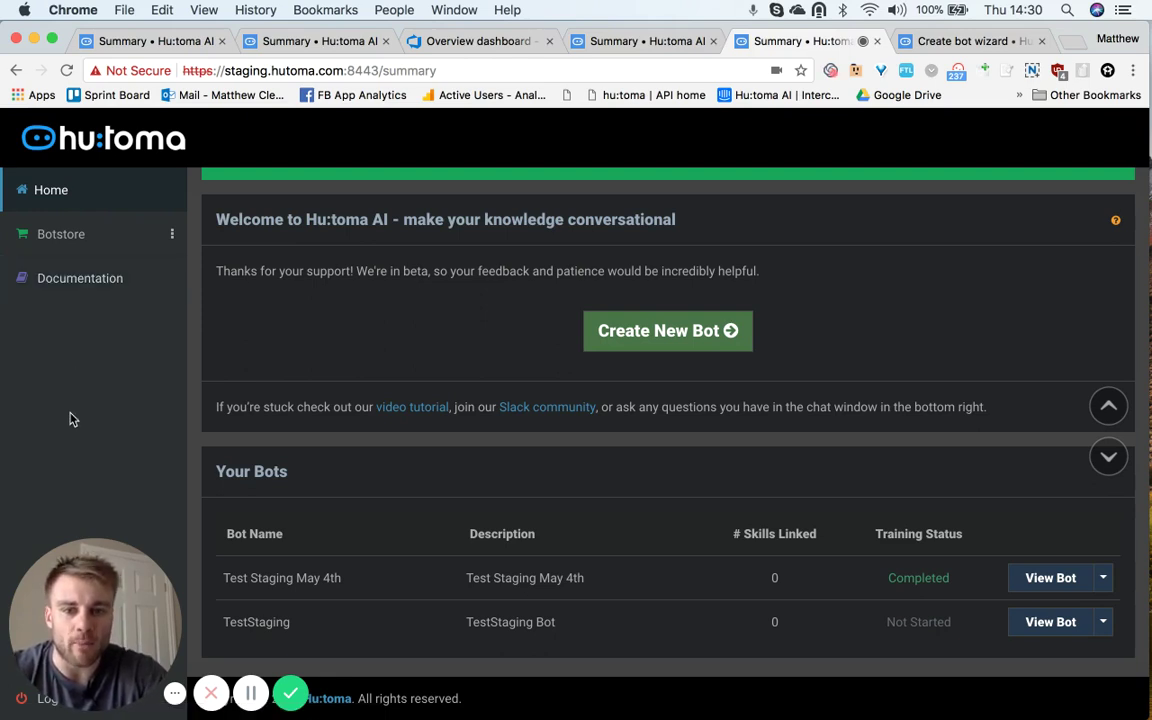
{"action": "left_click", "coordinate": [685, 335]}
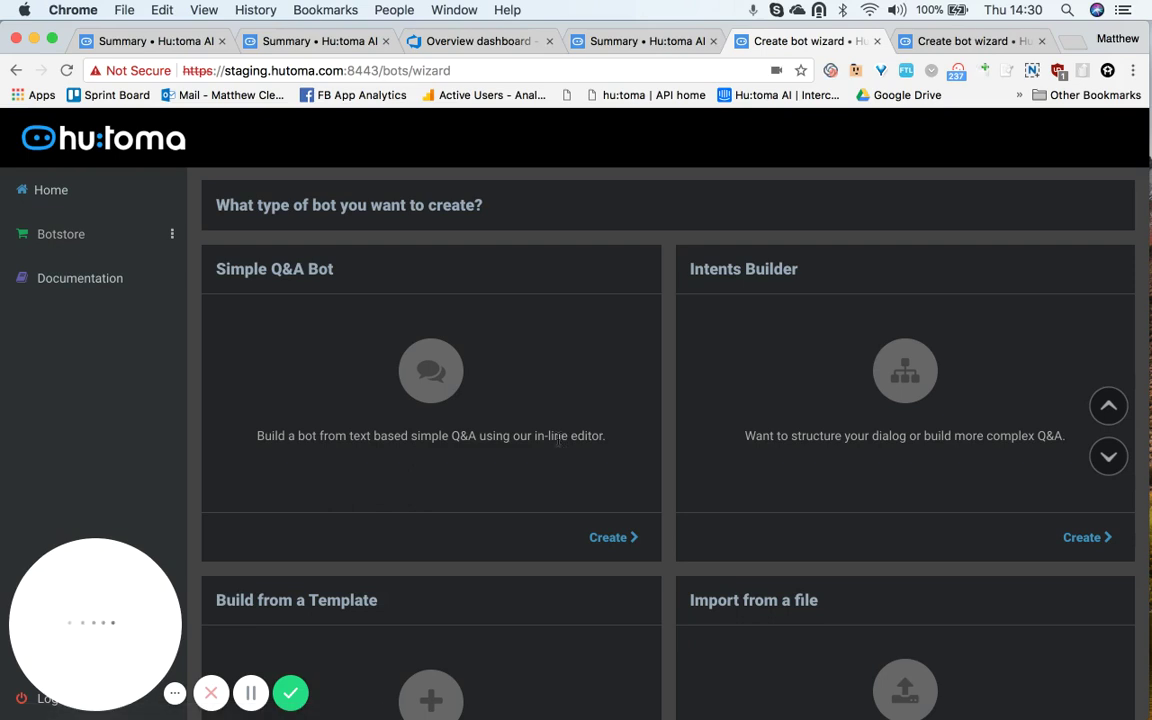
Review the available bot types: Simple Q&A Bot, Intents Builder, Build from a Template, Import from a file and Build from scratch.
{"action": "scroll", "coordinate": [559, 445], "scroll_direction": "down", "scroll_amount": 1}
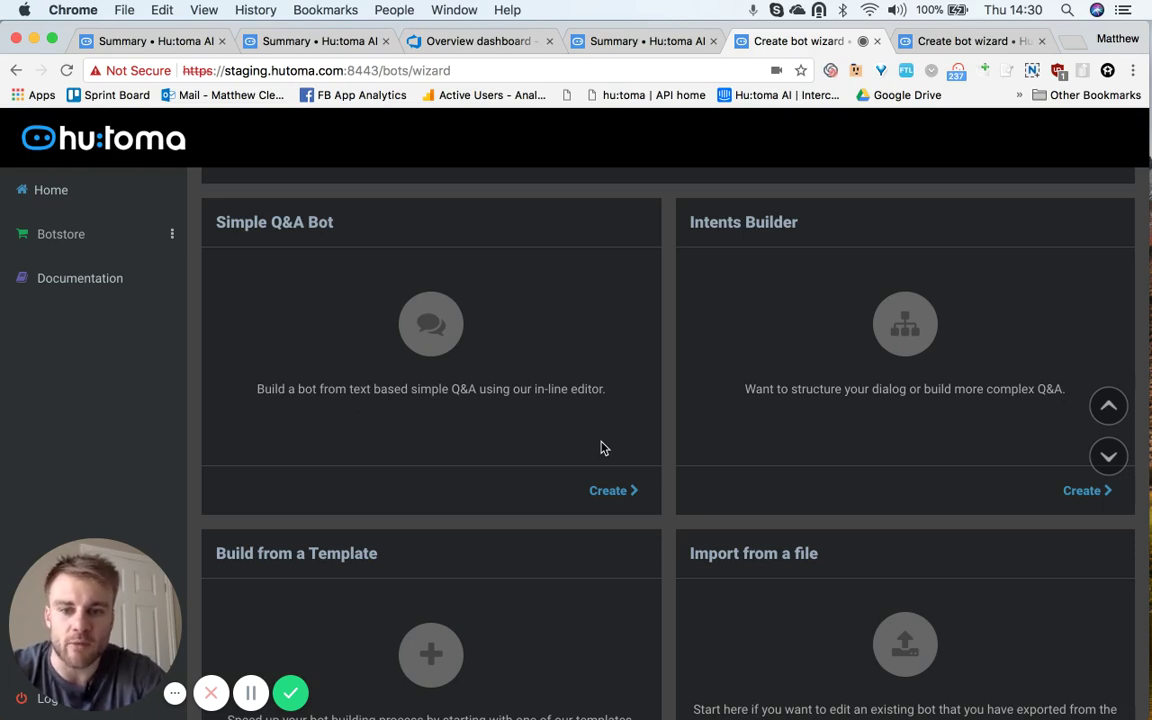
{"action": "scroll", "coordinate": [602, 447], "scroll_direction": "down", "scroll_amount": 1}
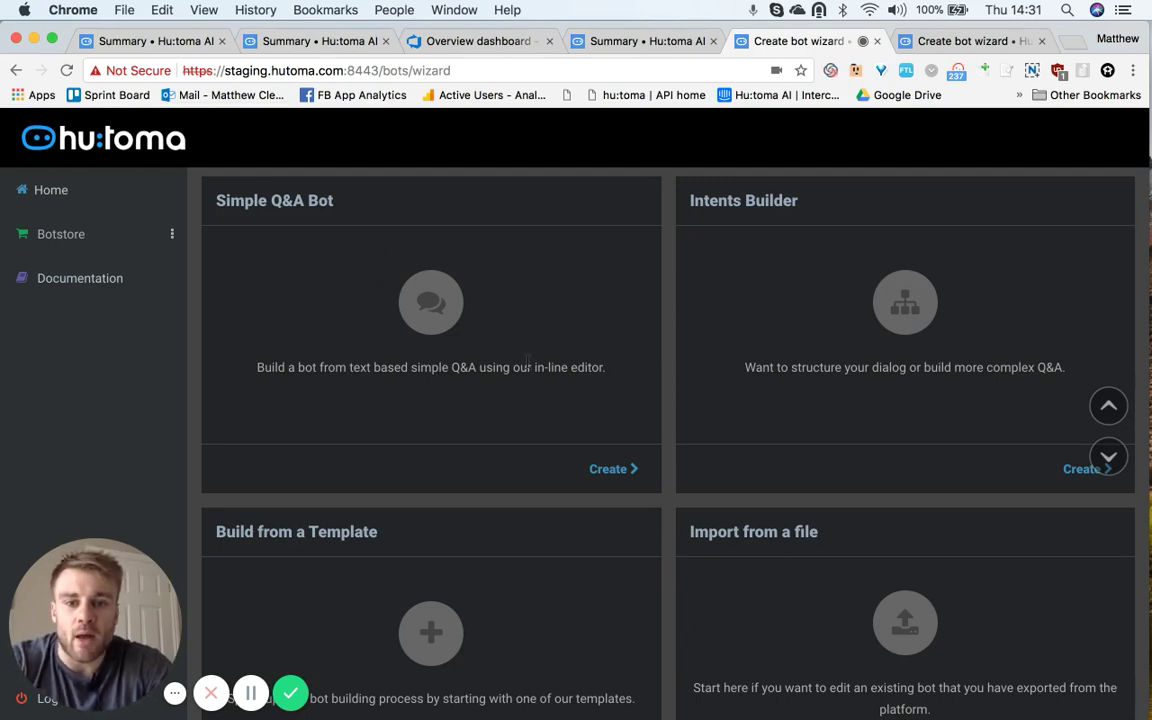
{"action": "scroll", "coordinate": [625, 445], "scroll_direction": "down", "scroll_amount": 1}
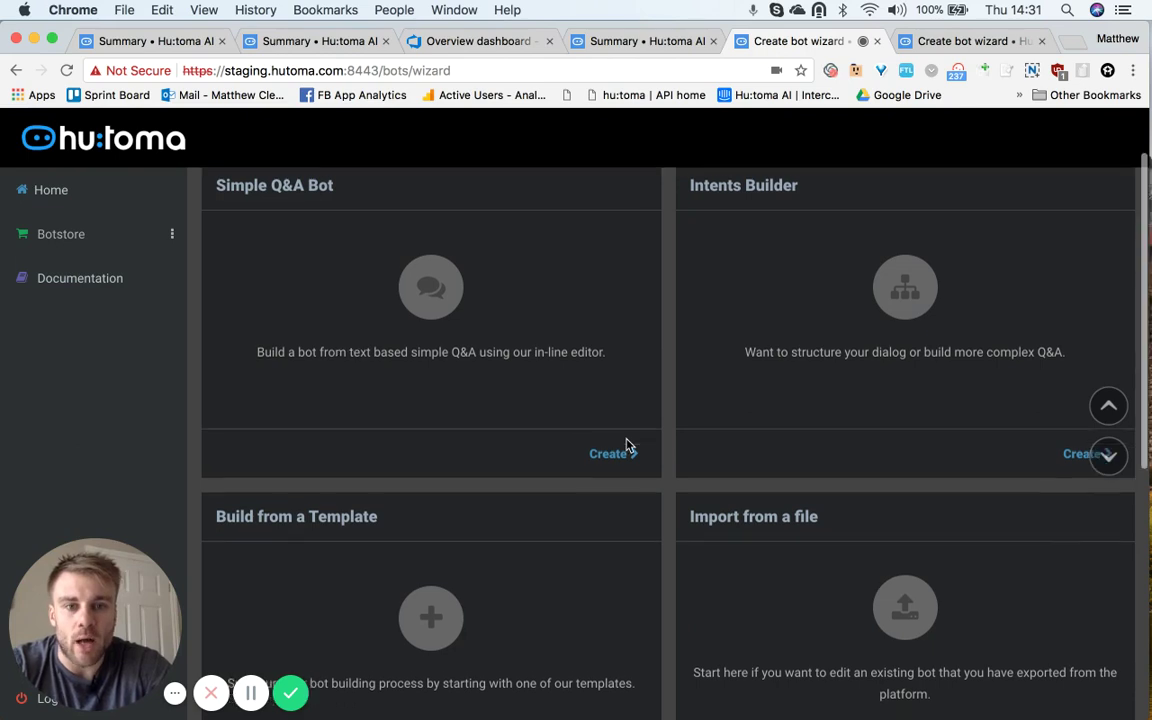
{"action": "scroll", "coordinate": [861, 447], "scroll_direction": "up", "scroll_amount": 1}
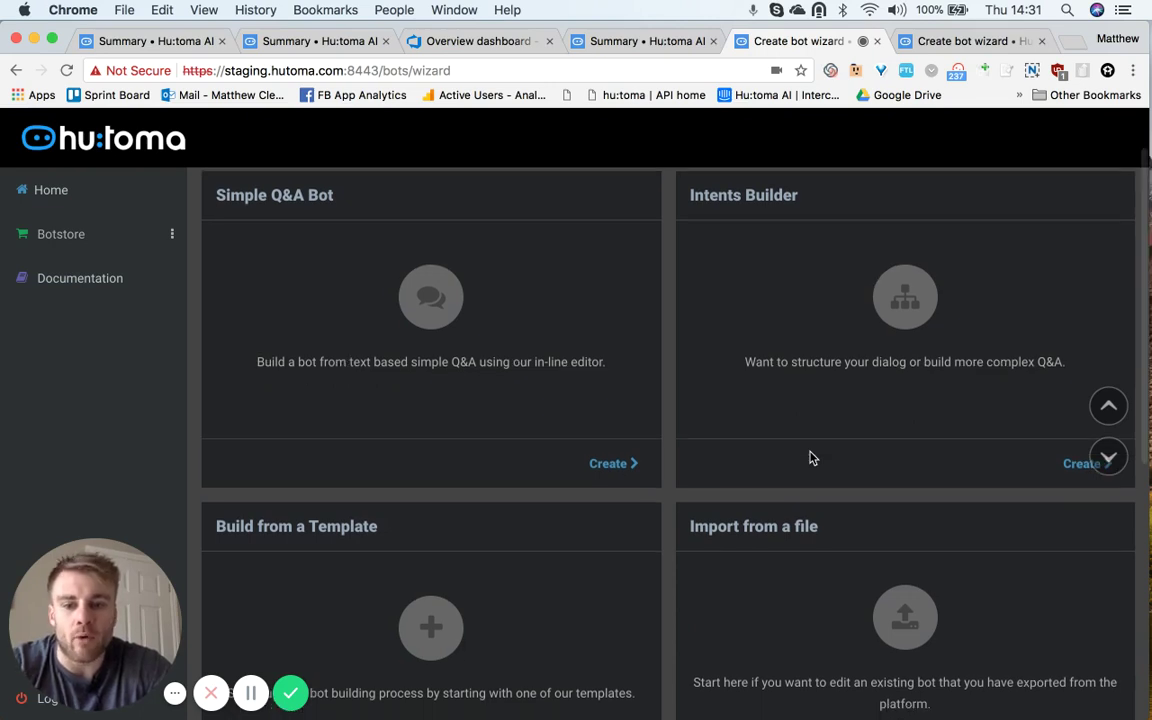
{"action": "scroll", "coordinate": [812, 458], "scroll_direction": "down", "scroll_amount": 2}
{"action": "scroll", "coordinate": [530, 618], "scroll_direction": "down", "scroll_amount": 1}
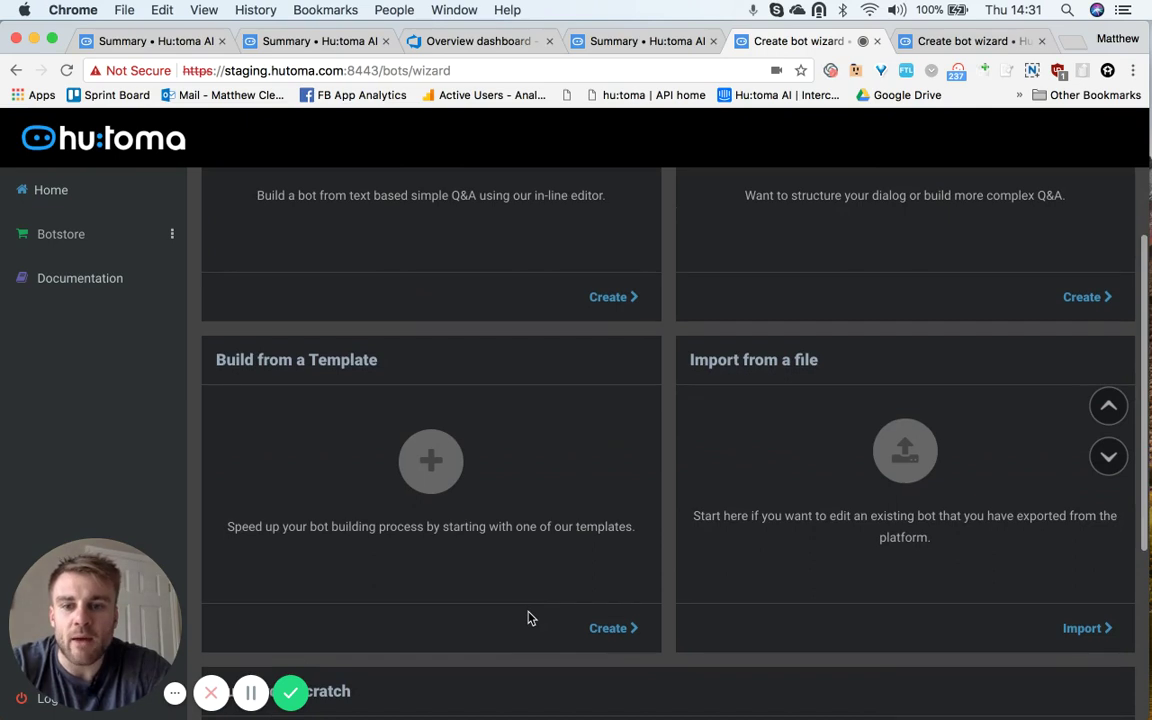
{"action": "scroll", "coordinate": [546, 563], "scroll_direction": "down", "scroll_amount": 1}
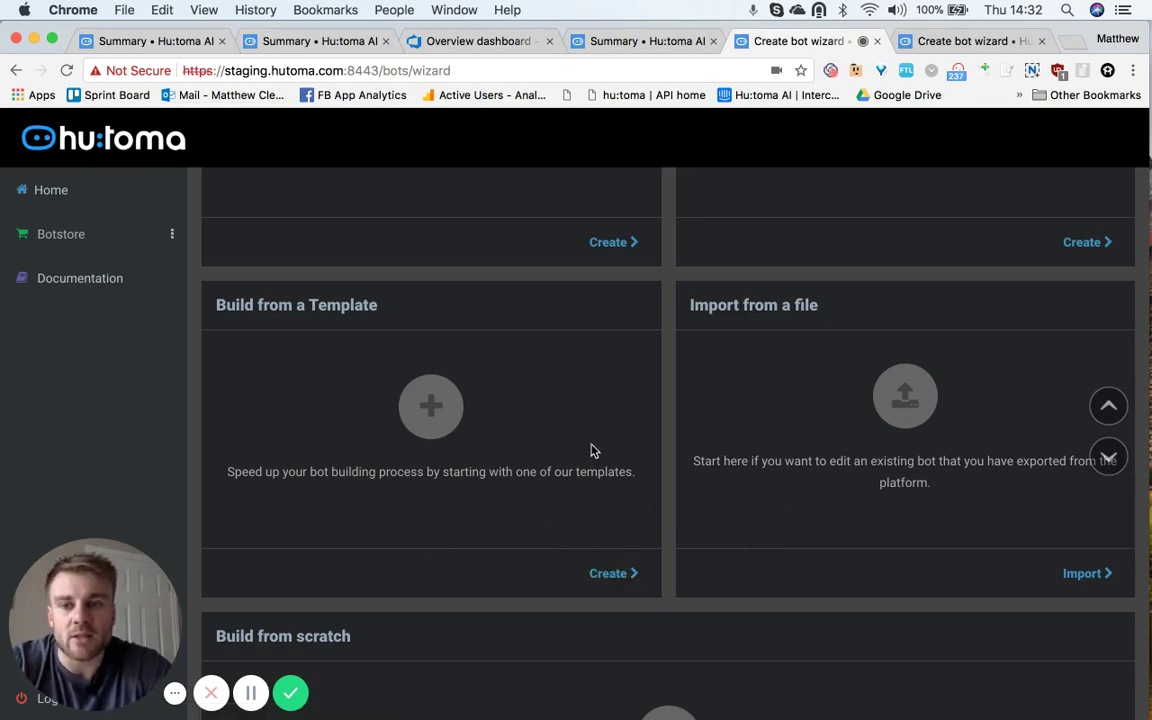
{"action": "scroll", "coordinate": [784, 494], "scroll_direction": "down", "scroll_amount": 2}
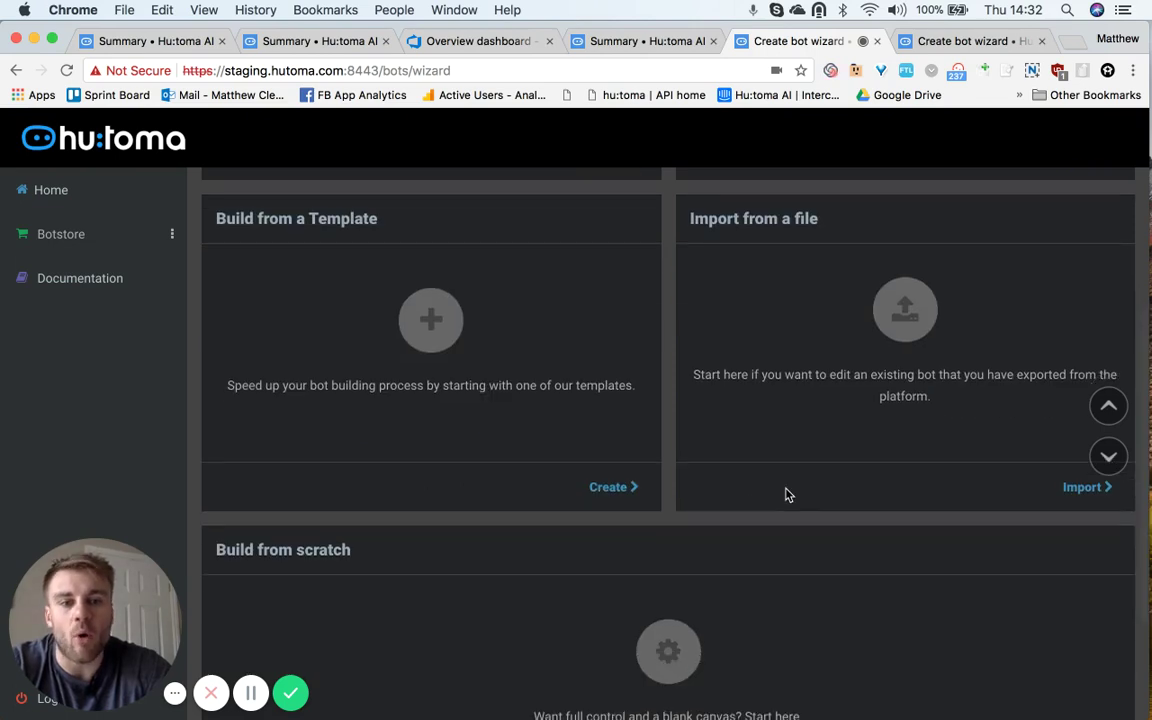
{"action": "scroll", "coordinate": [980, 460], "scroll_direction": "down", "scroll_amount": 1}
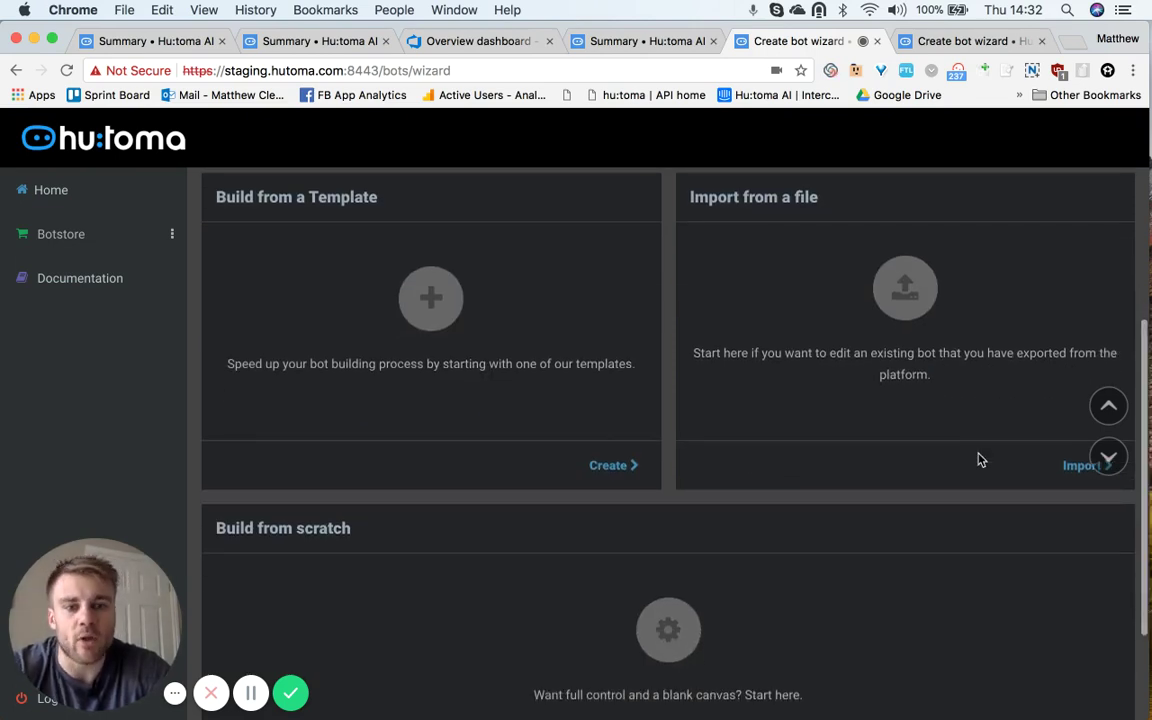
{"action": "scroll", "coordinate": [980, 460], "scroll_direction": "up", "scroll_amount": 1}
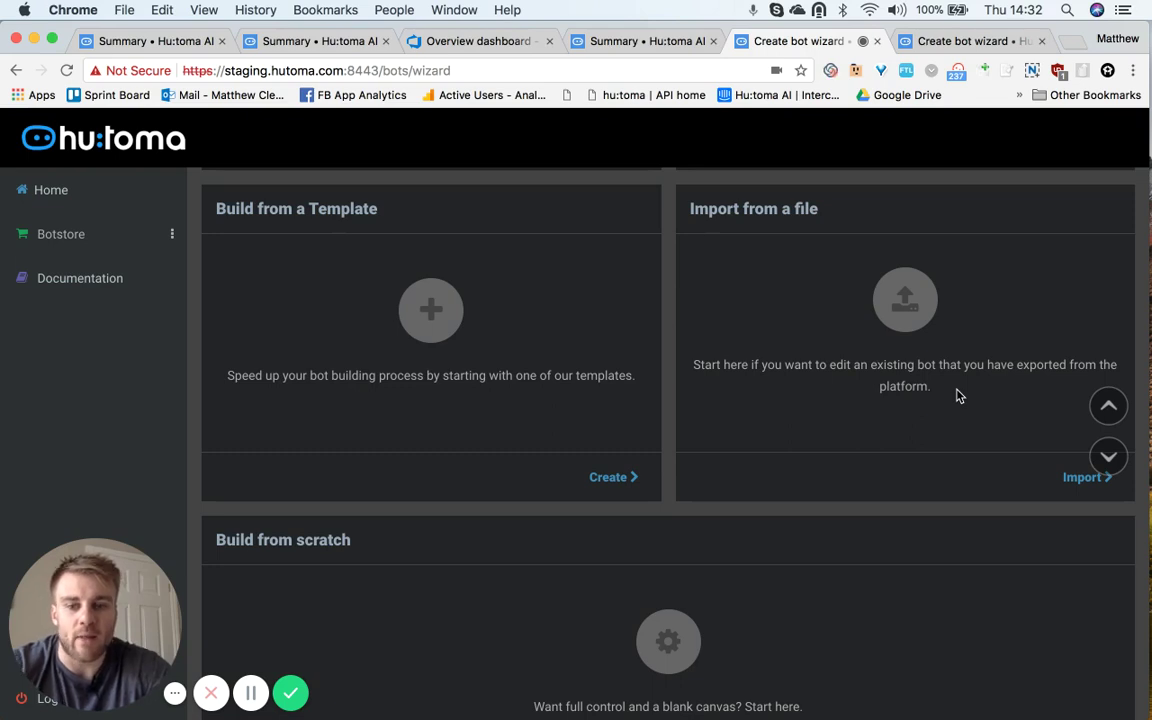
{"action": "scroll", "coordinate": [958, 395], "scroll_direction": "down", "scroll_amount": 3}
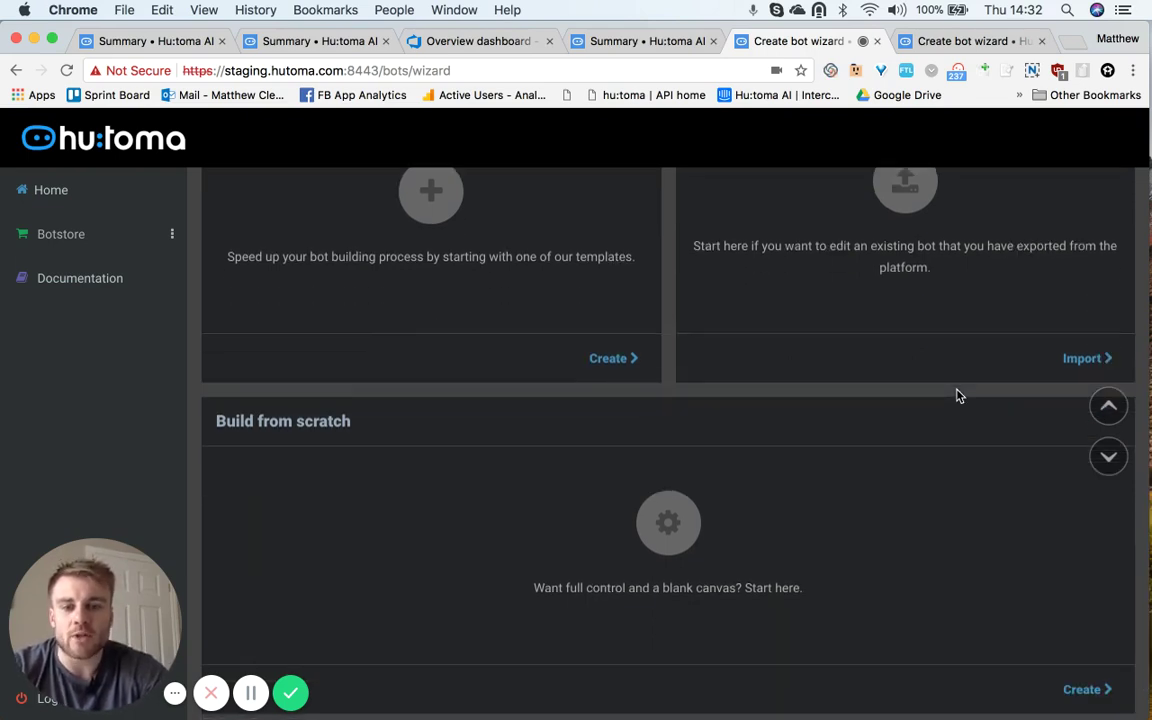
{"action": "scroll", "coordinate": [958, 395], "scroll_direction": "up", "scroll_amount": 4}
{"action": "scroll", "coordinate": [958, 395], "scroll_direction": "up", "scroll_amount": 3}
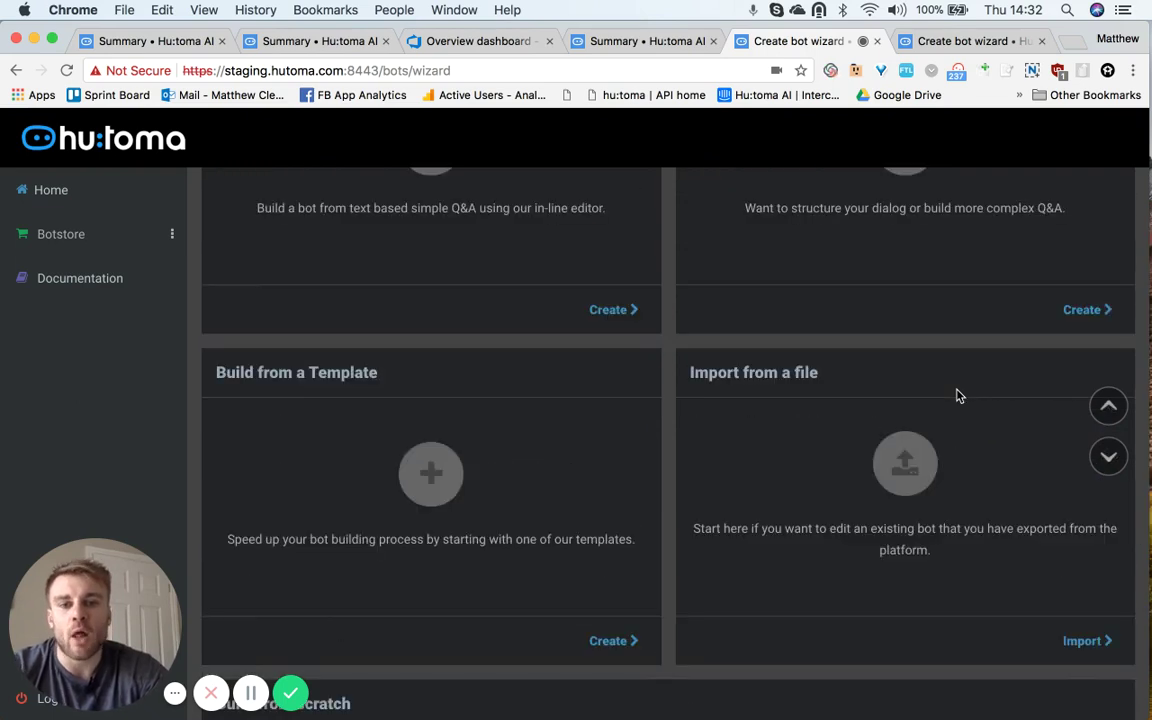
{"action": "scroll", "coordinate": [958, 395], "scroll_direction": "up", "scroll_amount": 1}
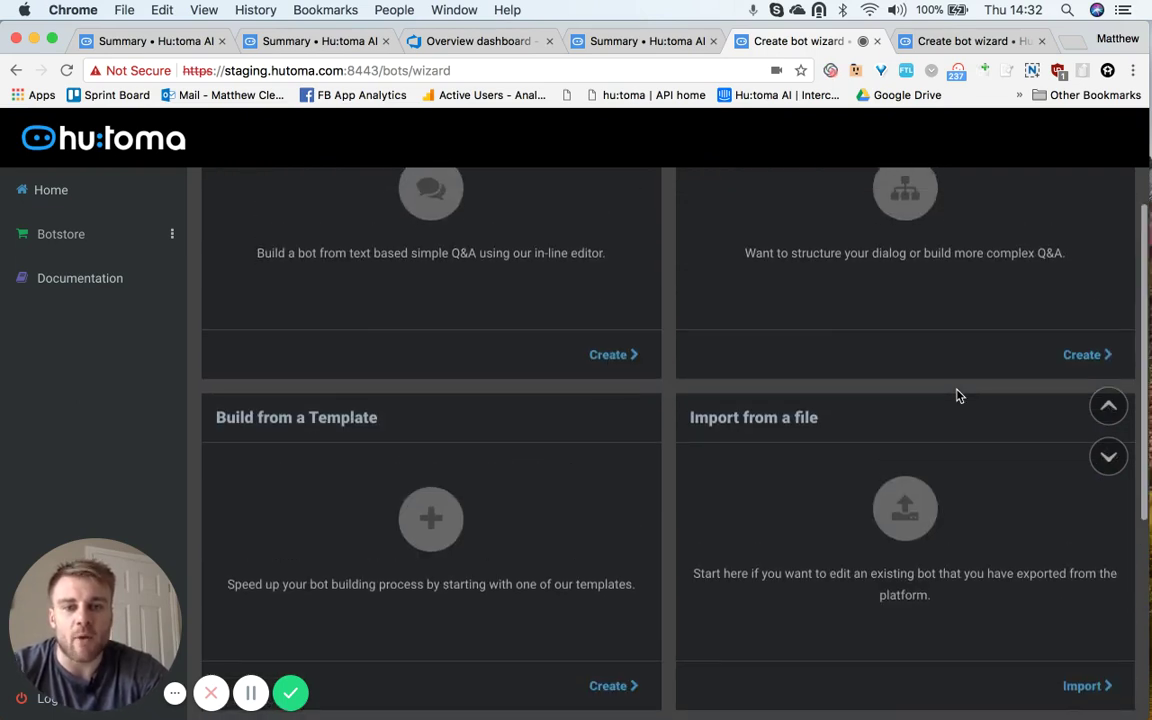
{"action": "scroll", "coordinate": [958, 395], "scroll_direction": "up", "scroll_amount": 1}
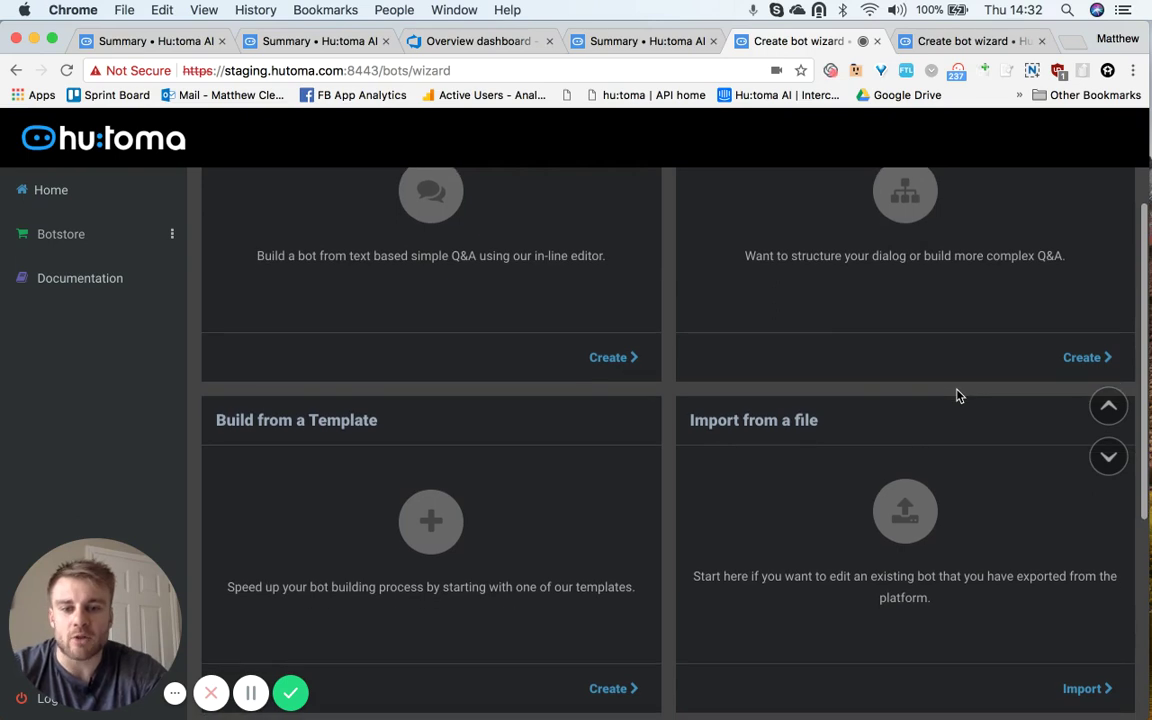
{"action": "scroll", "coordinate": [958, 395], "scroll_direction": "up", "scroll_amount": 1}
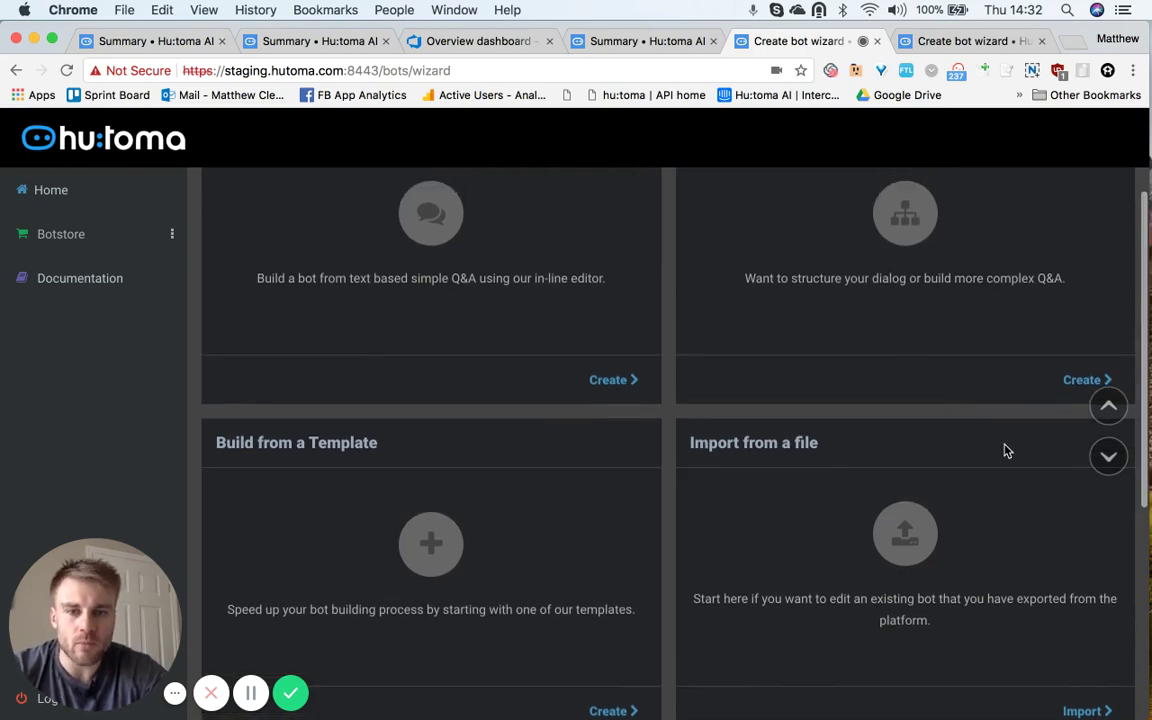
Start a Simple Q&A bot, name it "Demo 10th May" and give it the description "Test".
{"action": "scroll", "coordinate": [650, 412], "scroll_direction": "up", "scroll_amount": 2}
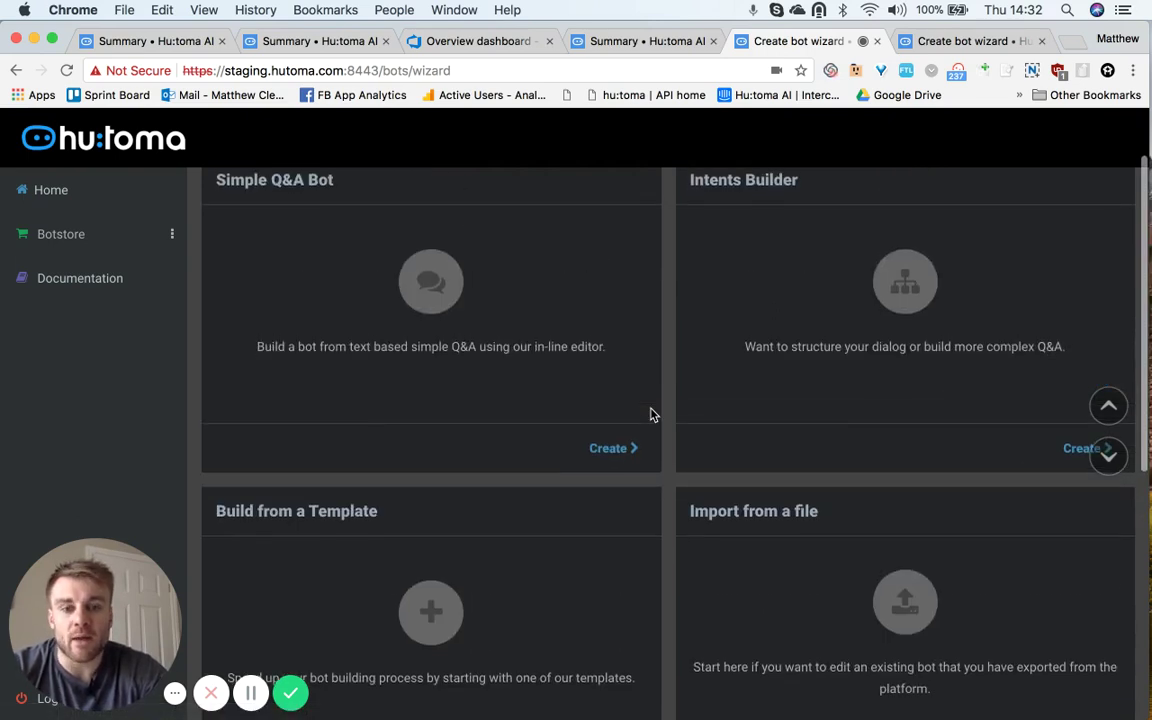
{"action": "scroll", "coordinate": [596, 468], "scroll_direction": "up", "scroll_amount": 1}
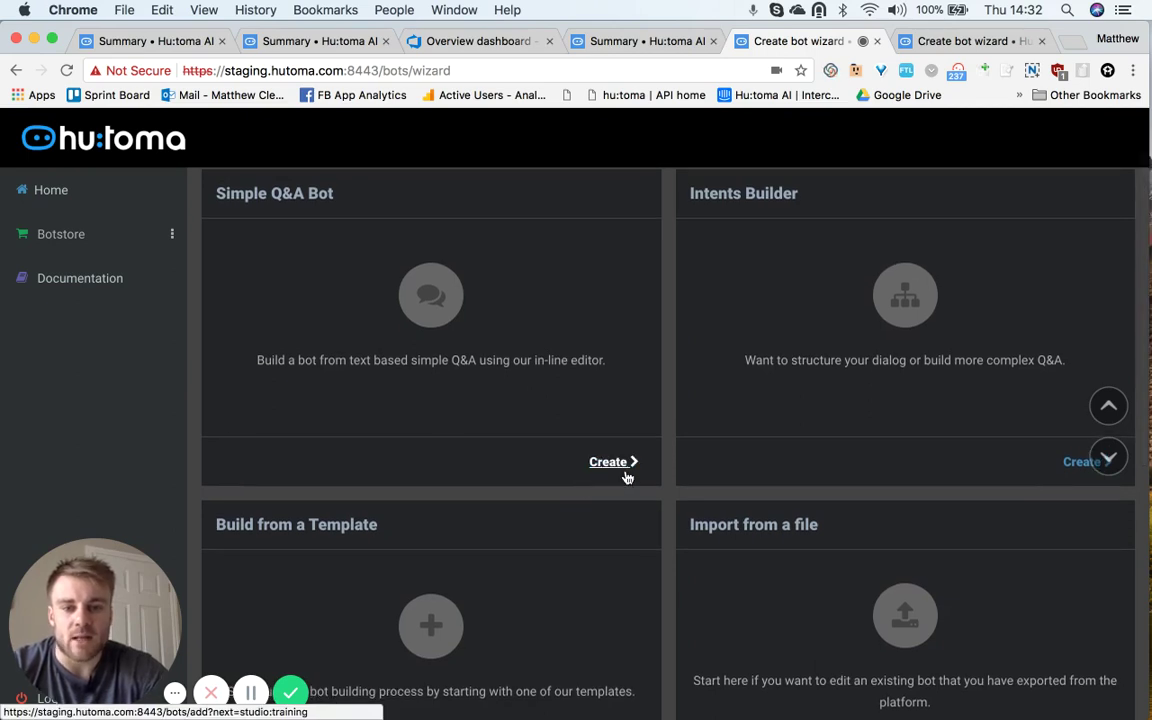
{"action": "left_click", "coordinate": [610, 463]}
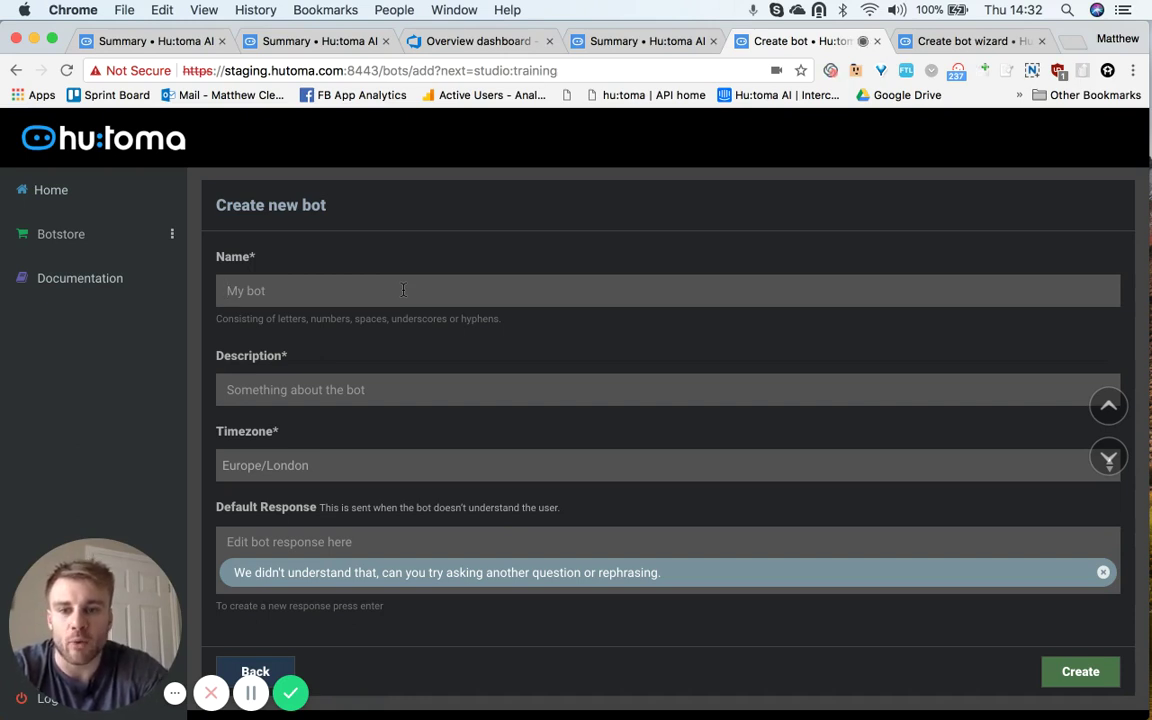
{"action": "type", "text": "Demo 10"}
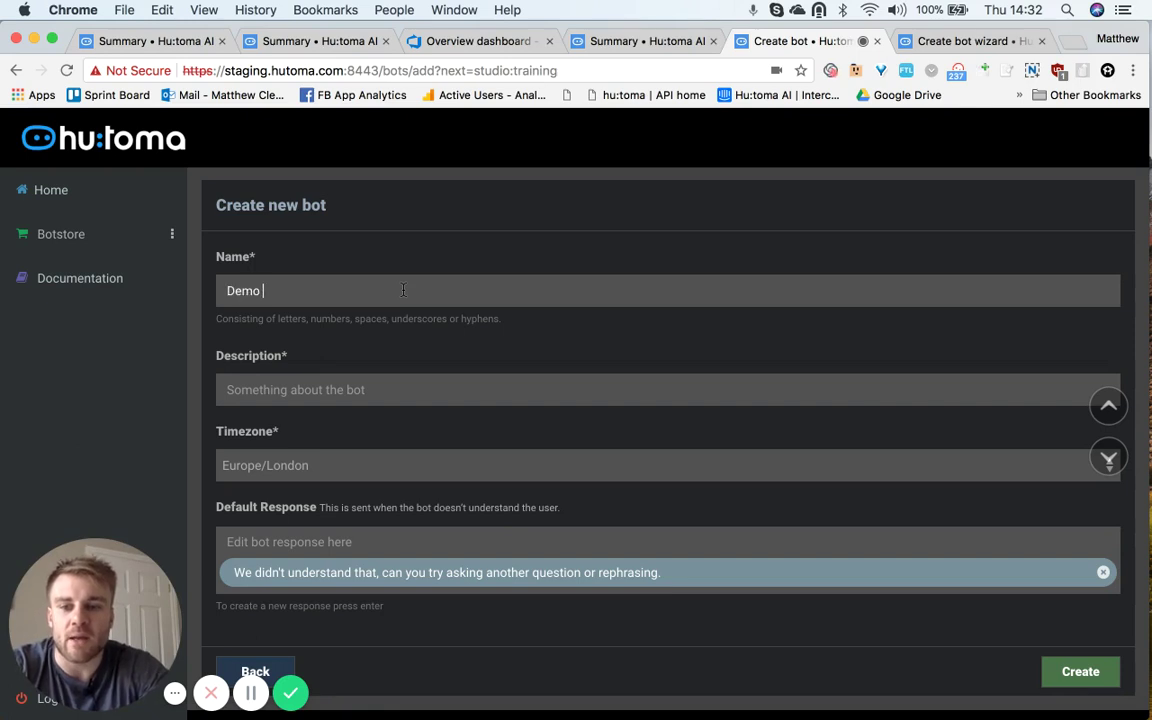
{"action": "type", "text": "ay"}
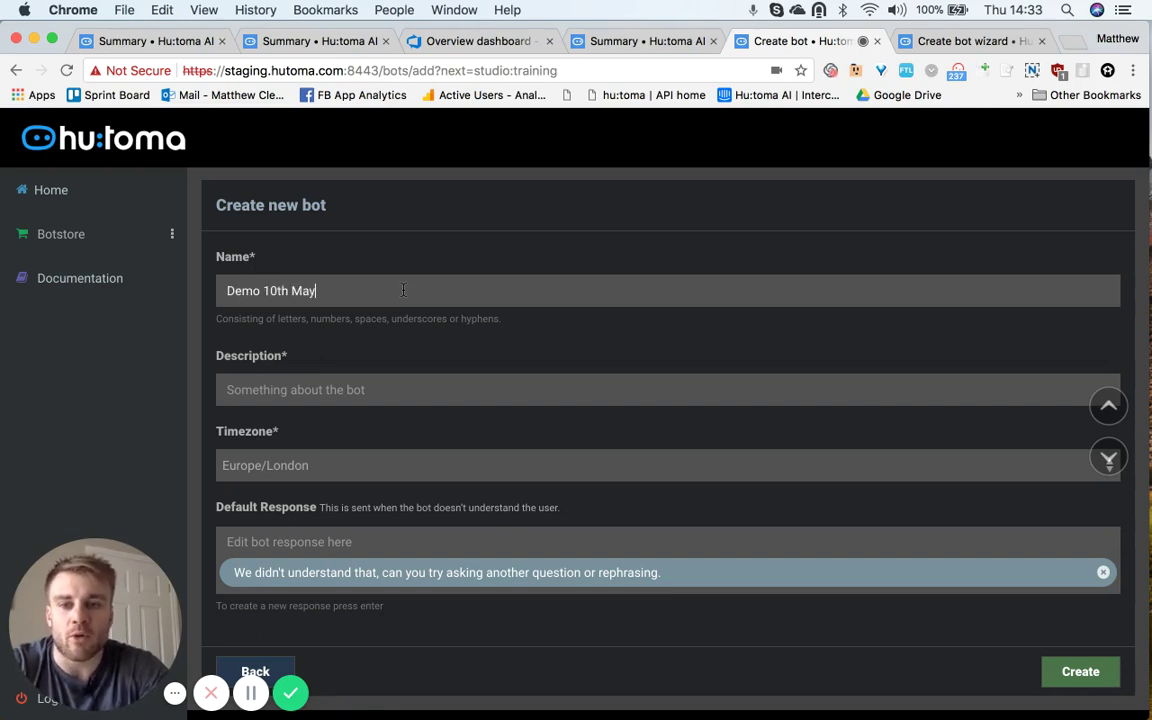
{"action": "left_click", "coordinate": [314, 390]}
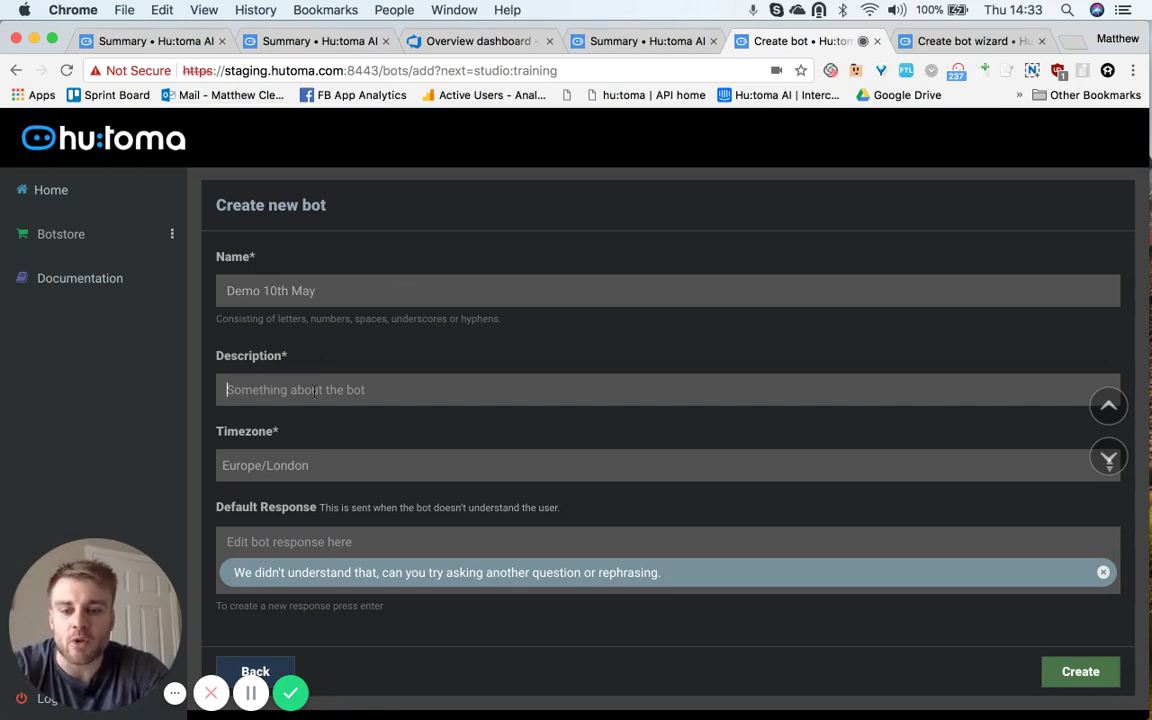
{"action": "type", "text": "Test"}
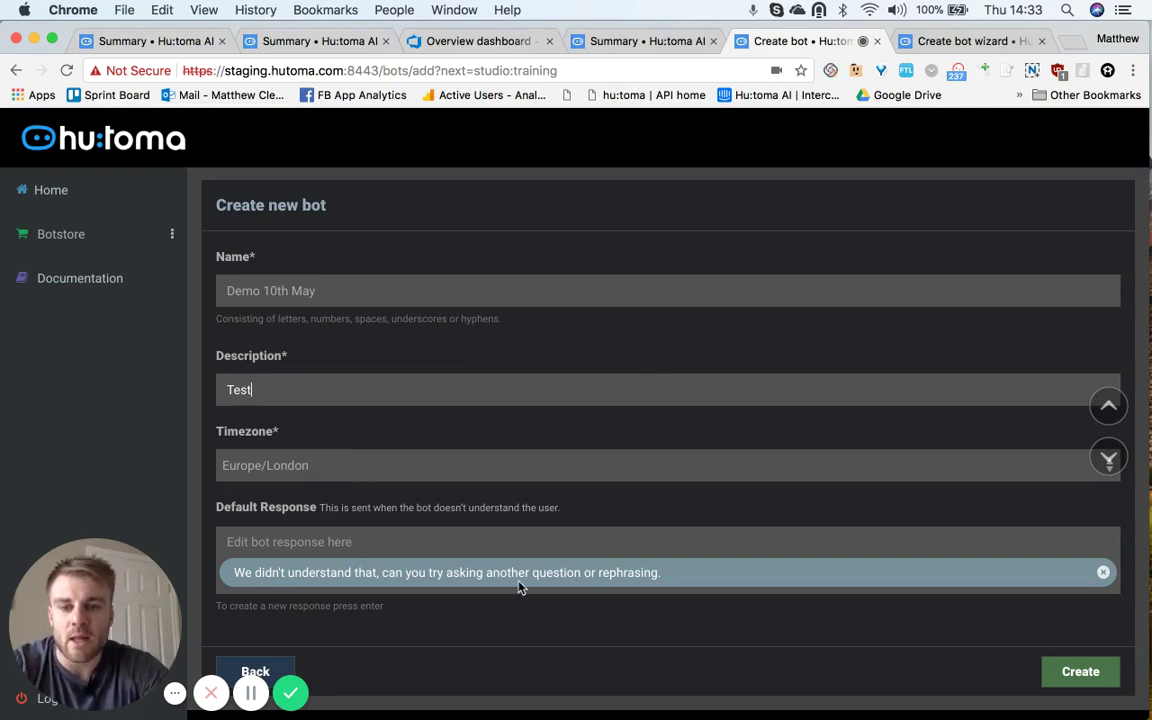
Check the new bot's default response and create the bot with the preset timezone and response.
{"action": "scroll", "coordinate": [519, 588], "scroll_direction": "down", "scroll_amount": 1}
{"action": "scroll", "coordinate": [309, 517], "scroll_direction": "down", "scroll_amount": 1}
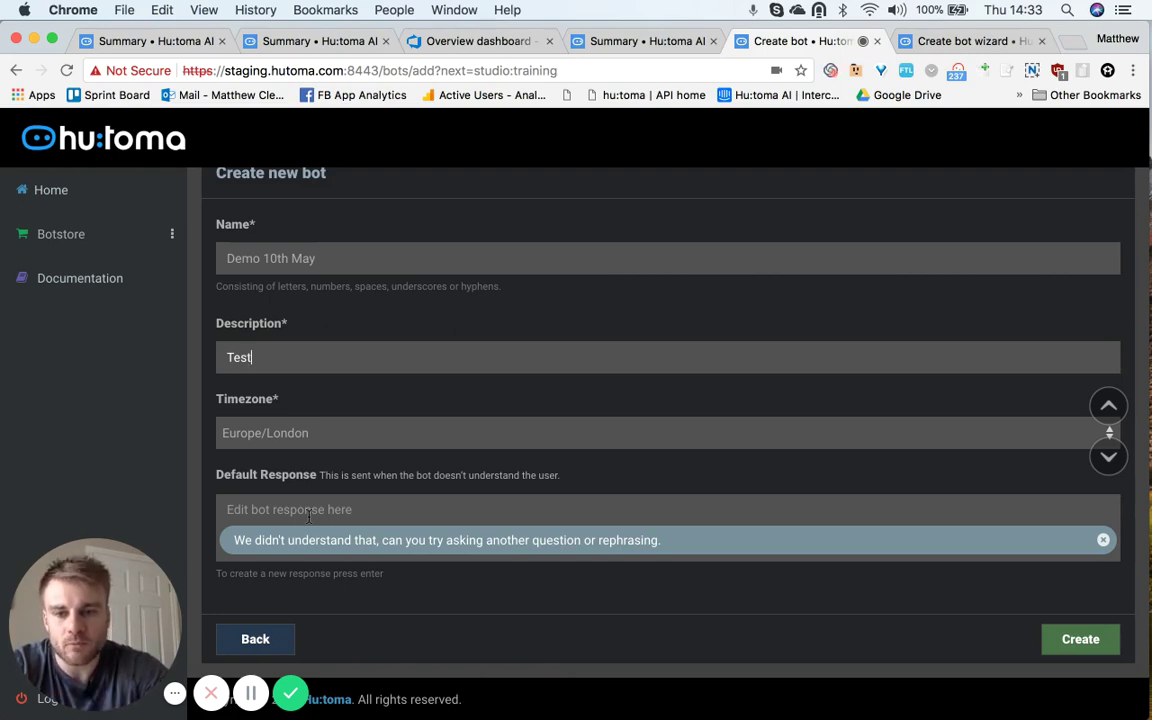
{"action": "left_click", "coordinate": [309, 514]}
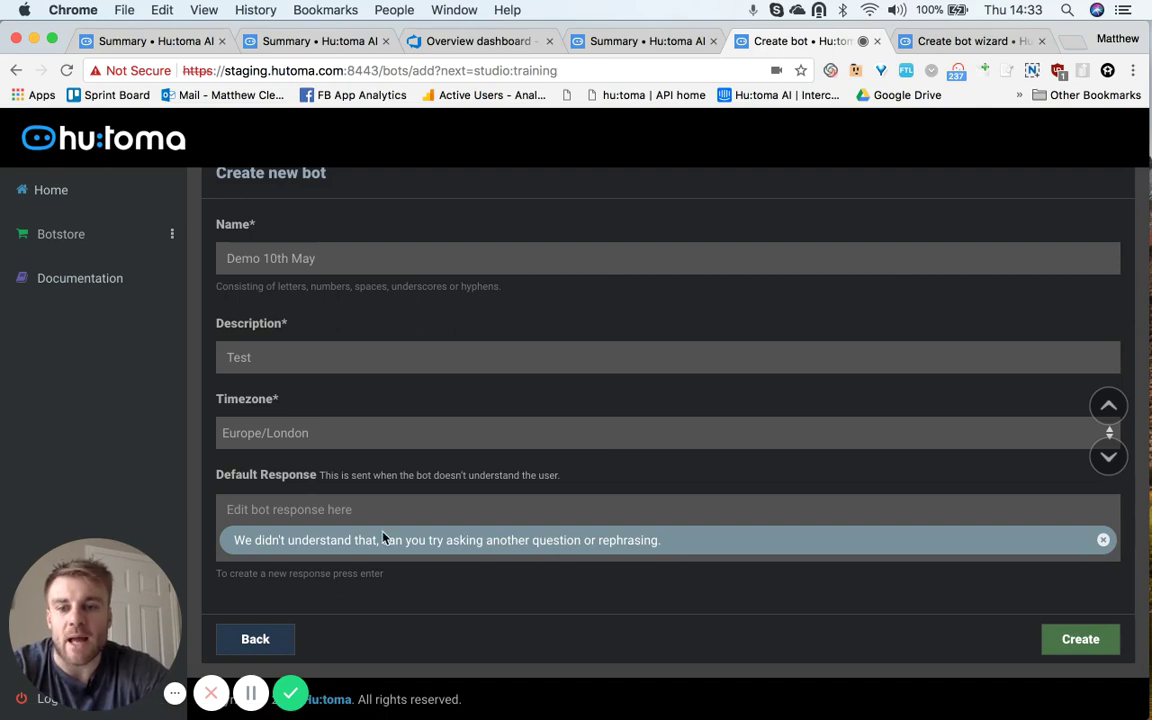
{"action": "left_click", "coordinate": [1096, 641]}
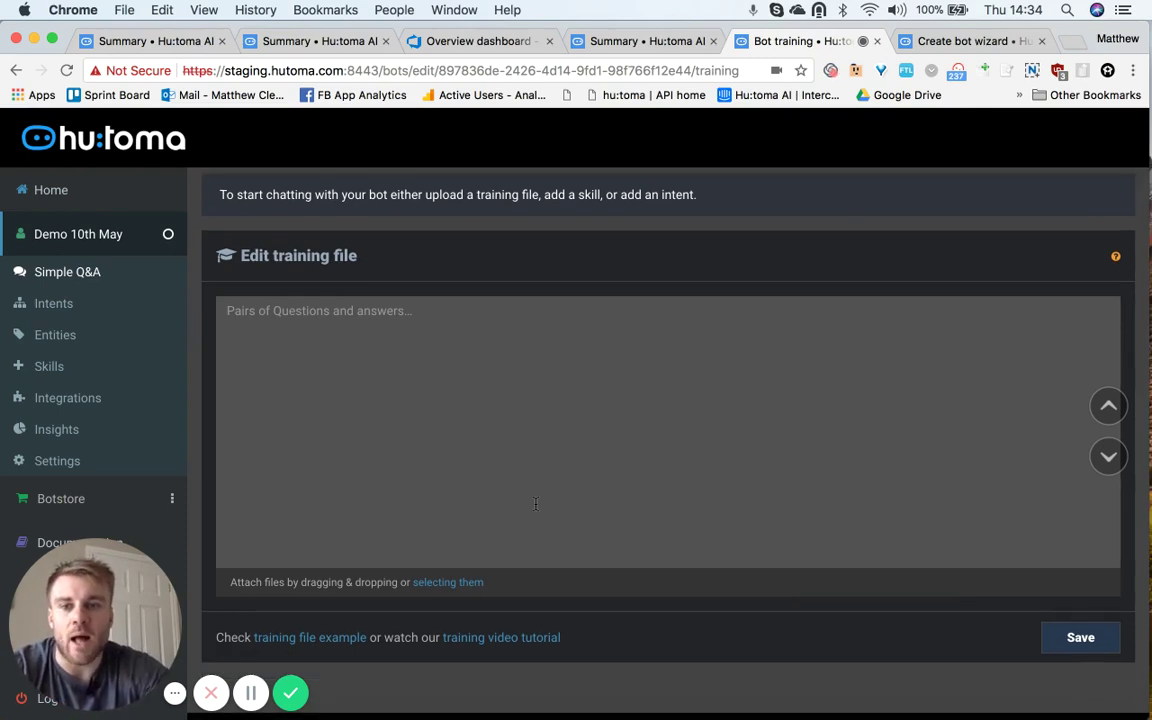
Enter the first pair in the training file, with "Question" on one line and "Answer" on the line below.
{"action": "left_click", "coordinate": [365, 343]}
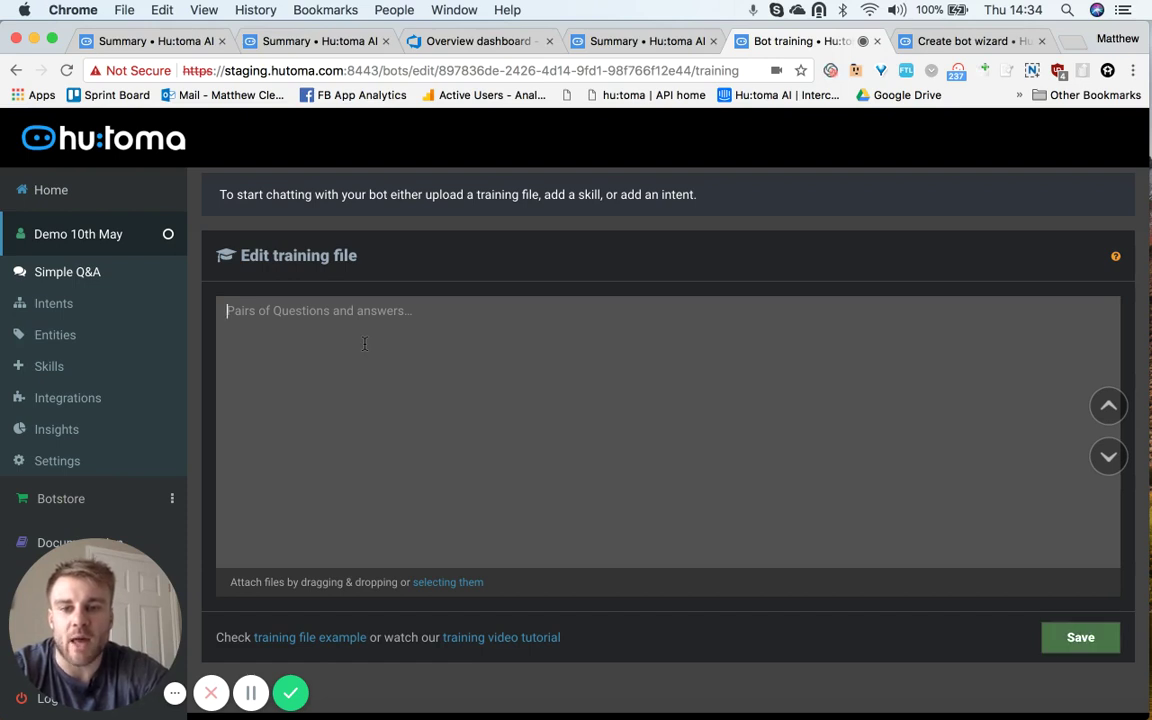
{"action": "type", "text": "Helk"}
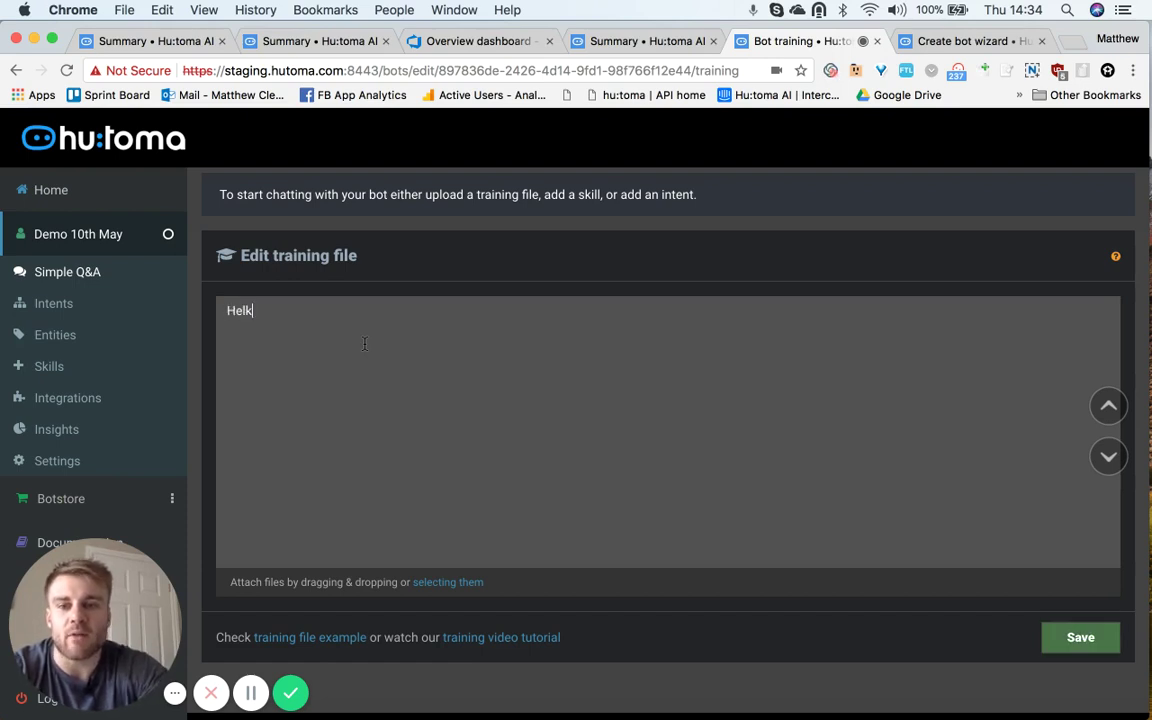
{"action": "key", "text": "BackSpace"}
{"action": "key", "text": "BackSpace"}
{"action": "type", "text": "Question"}
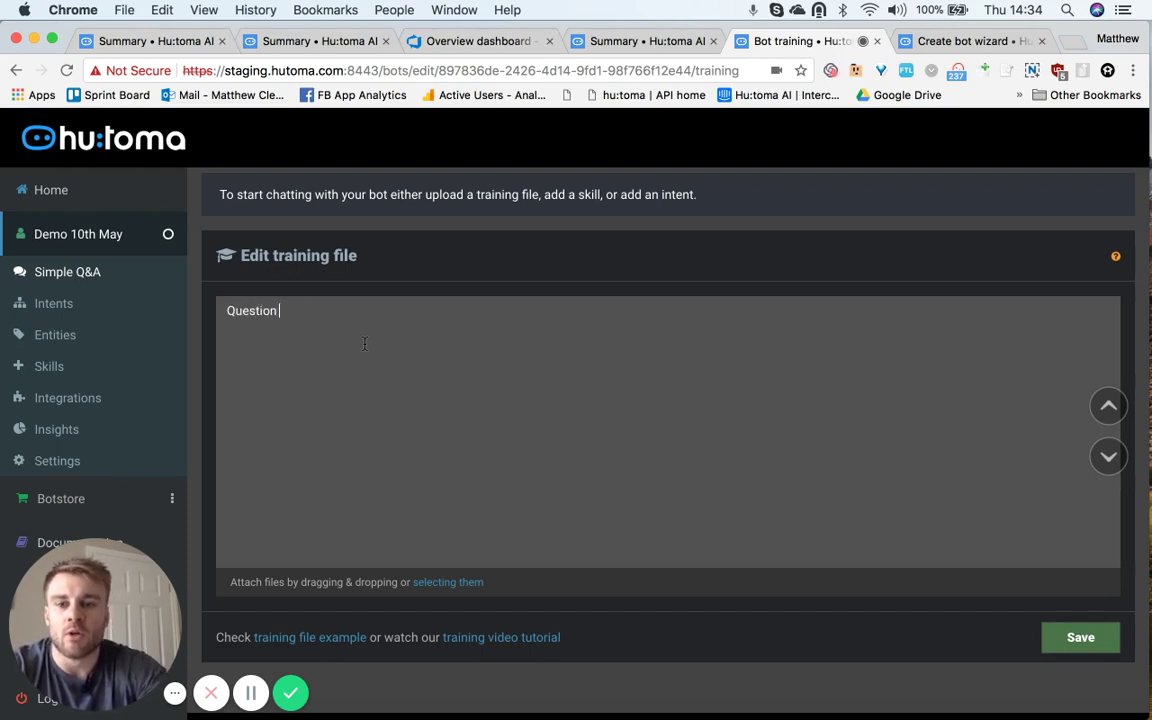
{"action": "key", "text": "Return"}
{"action": "type", "text": "Answer"}
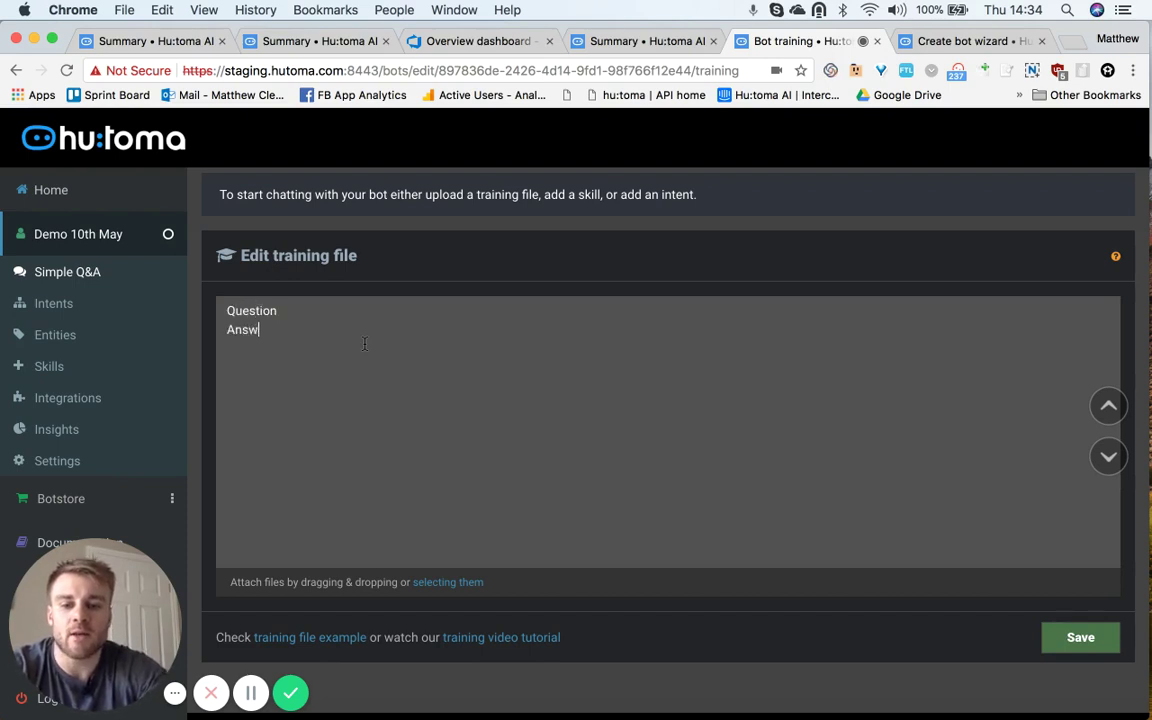
Add a second "Question" and "Answer" pair to the training file, separated from the first by a blank line.
{"action": "key", "text": "Return"}
{"action": "key", "text": "Return"}
{"action": "type", "text": "Question "}
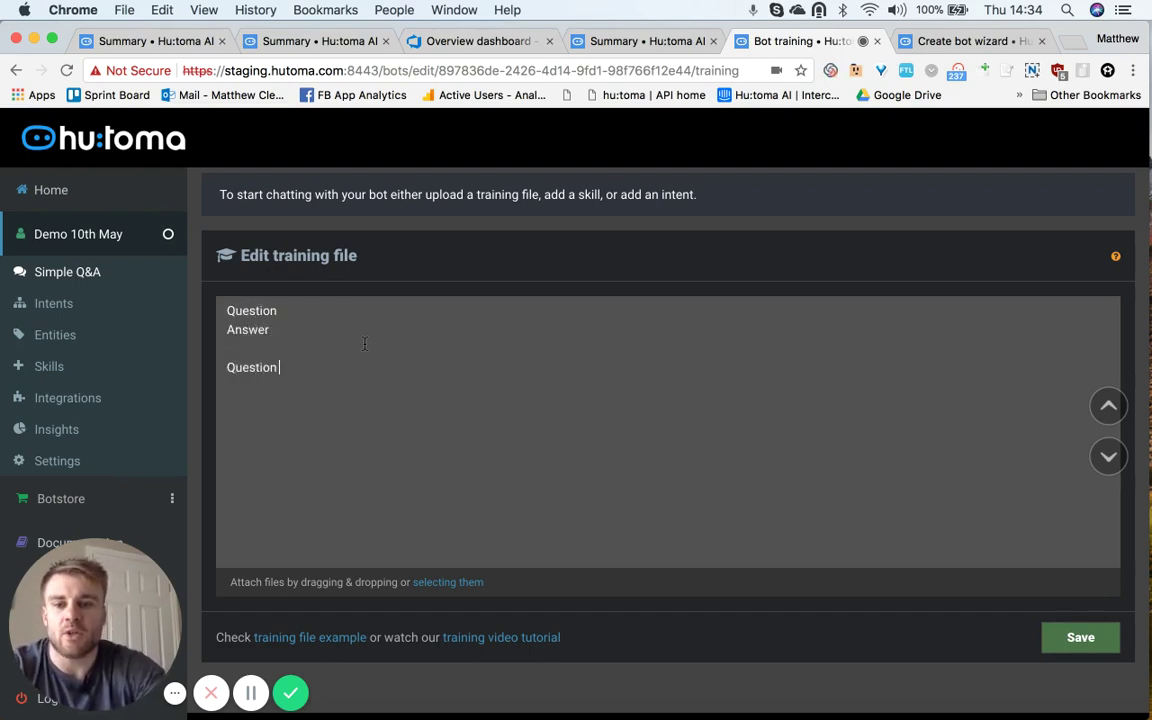
{"action": "type", "text": "Ans"}
{"action": "key", "text": "BackSpace"}
{"action": "key", "text": "BackSpace"}
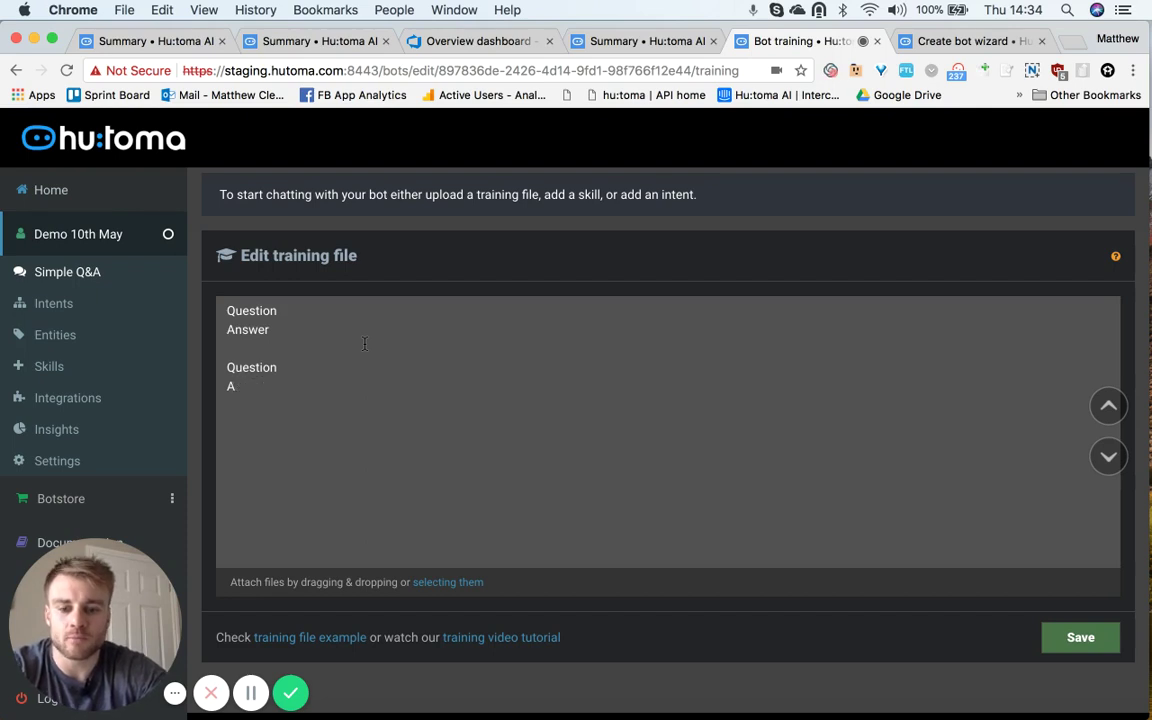
{"action": "type", "text": "nswer"}
Add a third "Question" and "Answer" pair to the training file, separated from the second by a blank line.
{"action": "key", "text": "Return"}
{"action": "key", "text": "Return"}
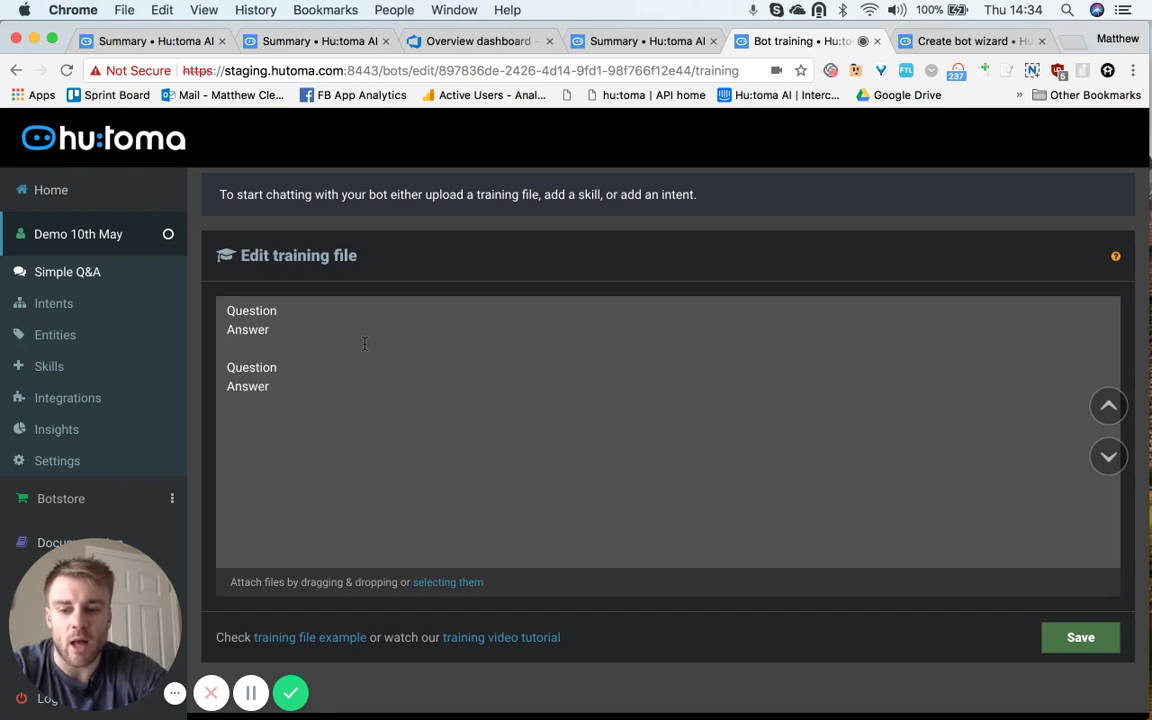
{"action": "type", "text": "Question"}
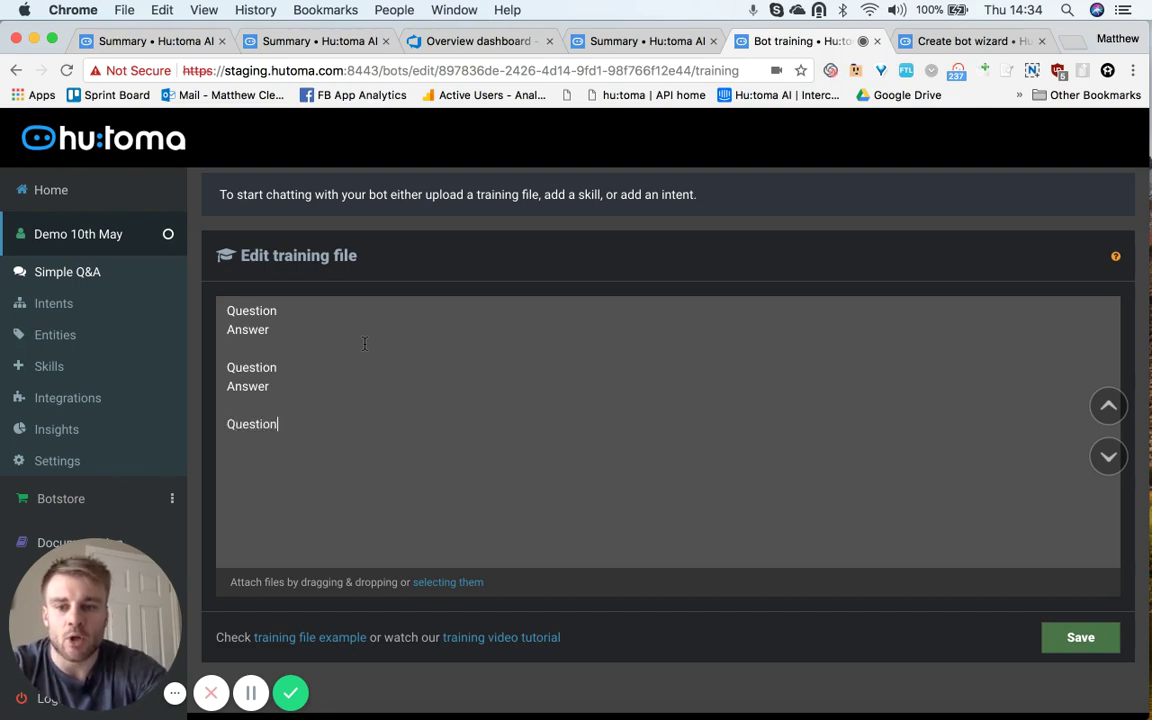
{"action": "key", "text": "Return"}
{"action": "type", "text": "ANs"}
{"action": "key", "text": "BackSpace"}
{"action": "key", "text": "BackSpace"}
{"action": "type", "text": "ns"}
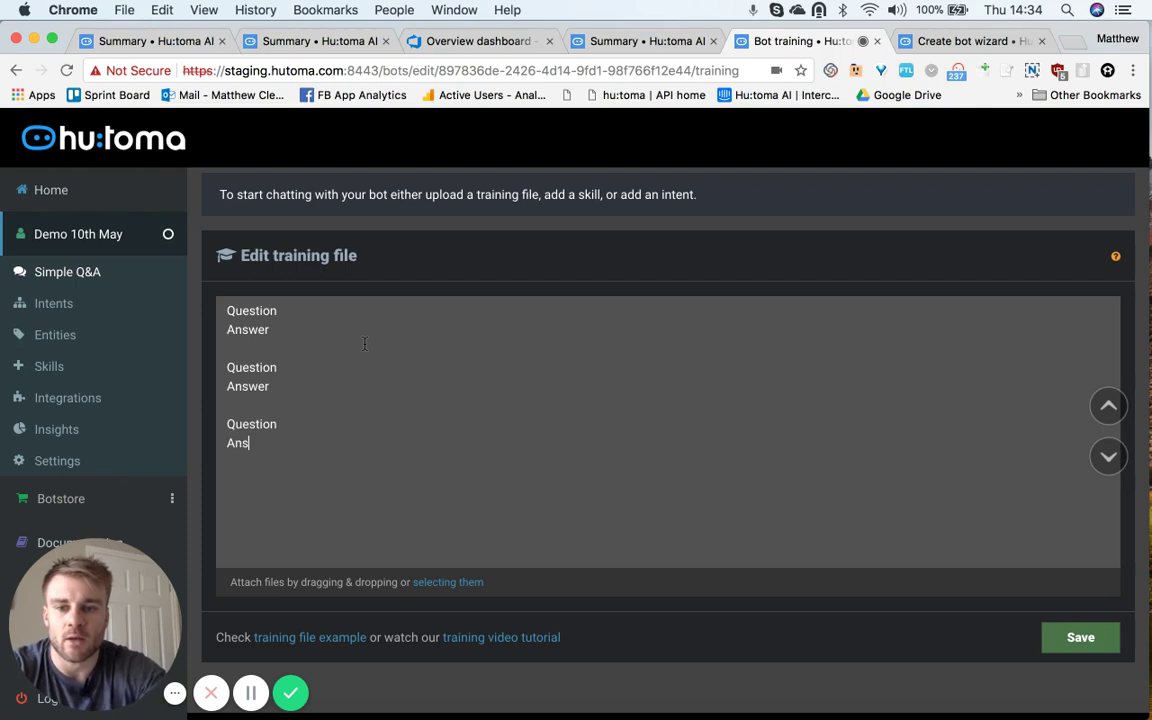
{"action": "type", "text": "wer "}
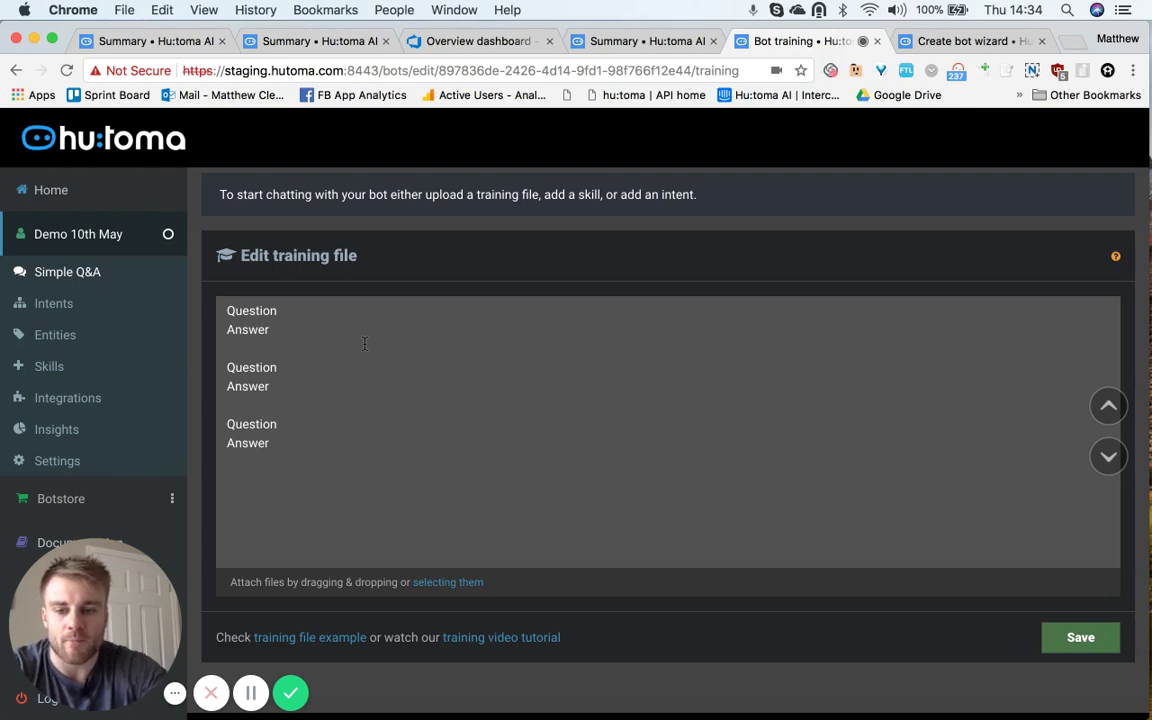
Add a fourth "Question" and "Answer" pair directly below the third with no blank line between them, and save the training file.
{"action": "type", "text": "Question"}
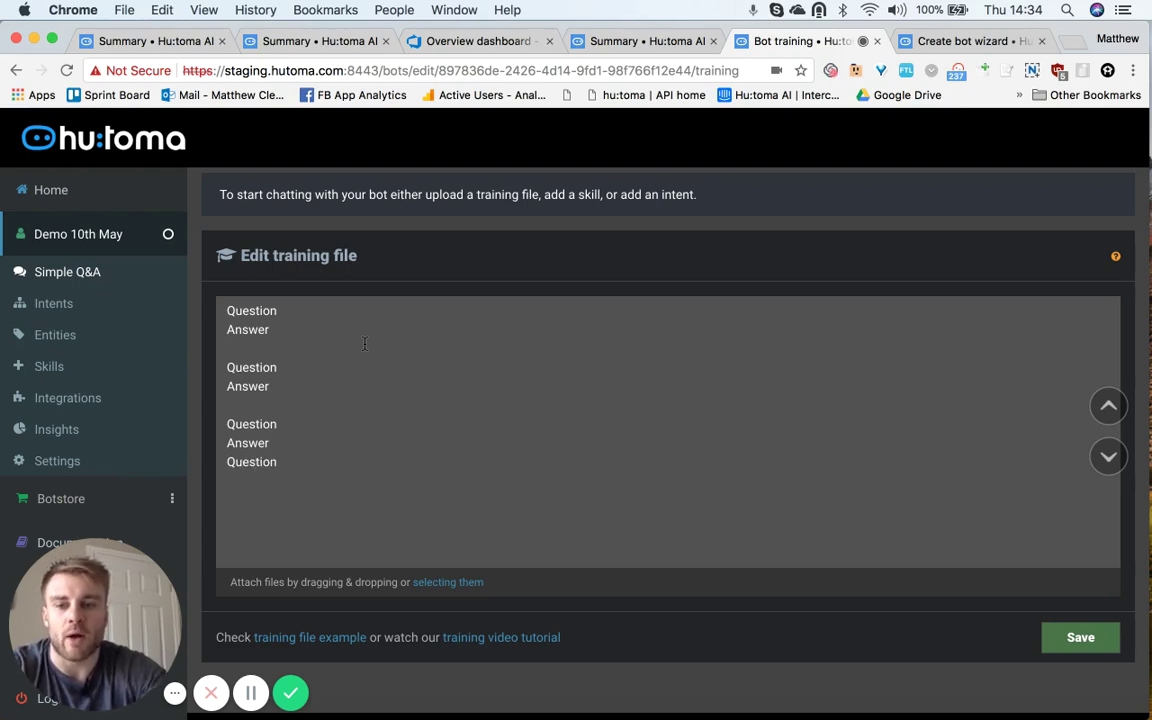
{"action": "key", "text": "Return"}
{"action": "type", "text": "Answer"}
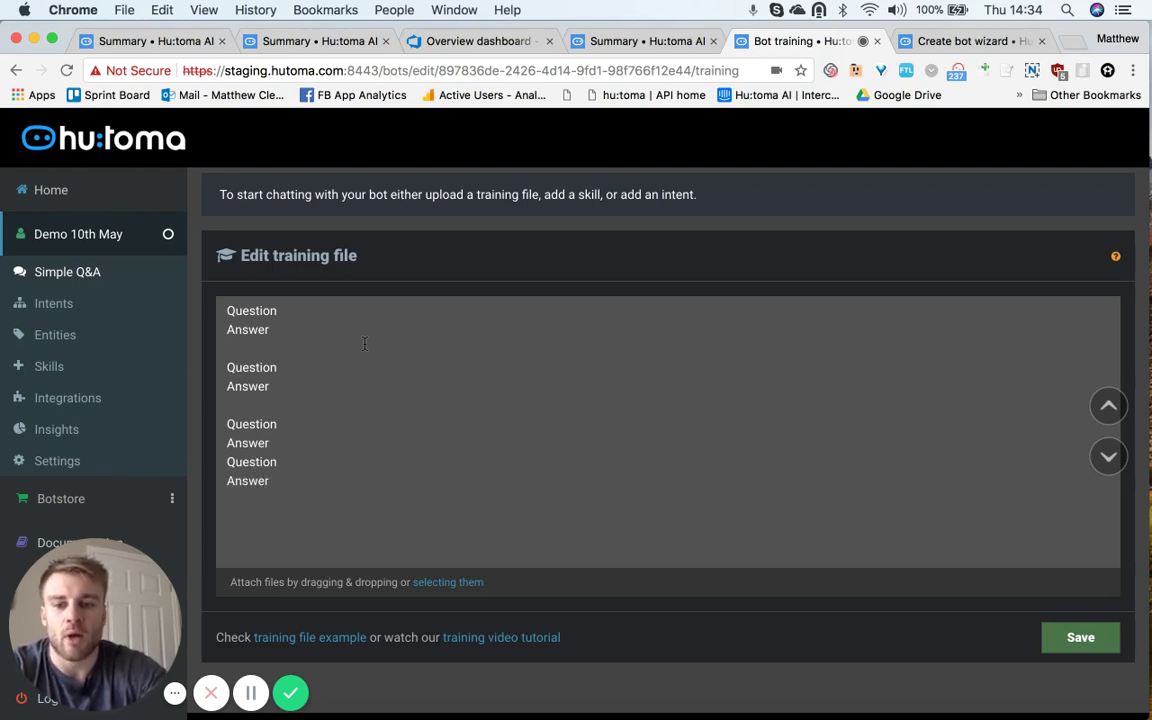
{"action": "scroll", "coordinate": [625, 385], "scroll_direction": "down", "scroll_amount": 1}
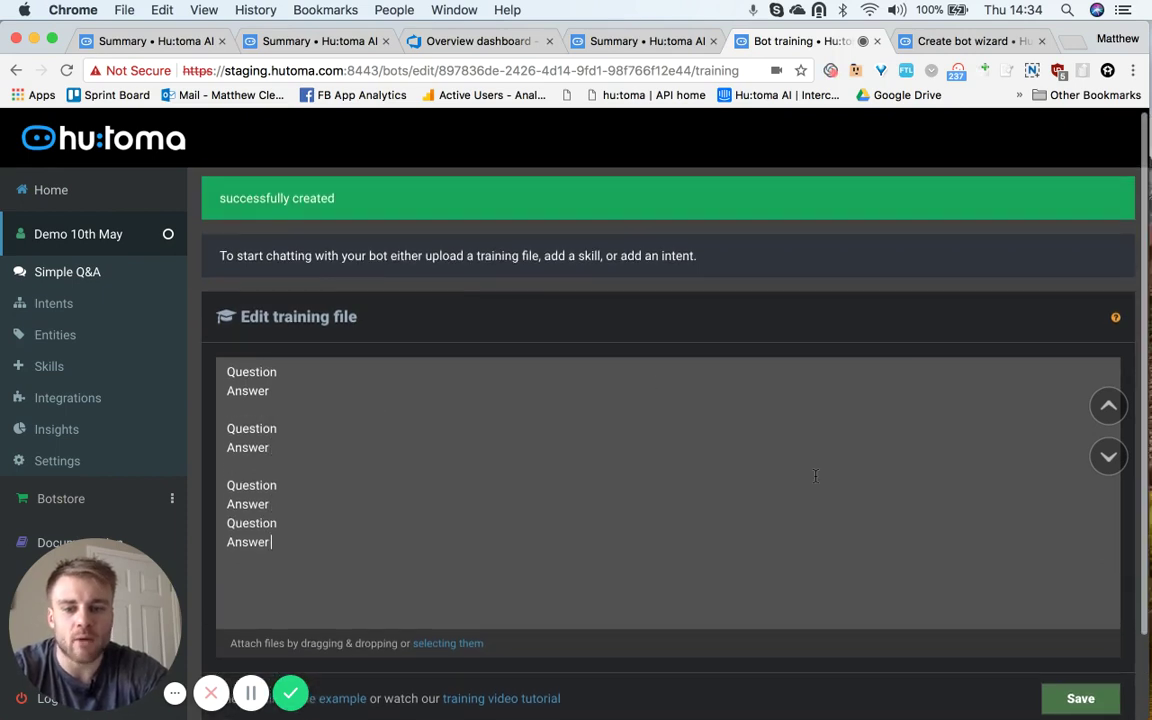
{"action": "scroll", "coordinate": [815, 475], "scroll_direction": "down", "scroll_amount": 2}
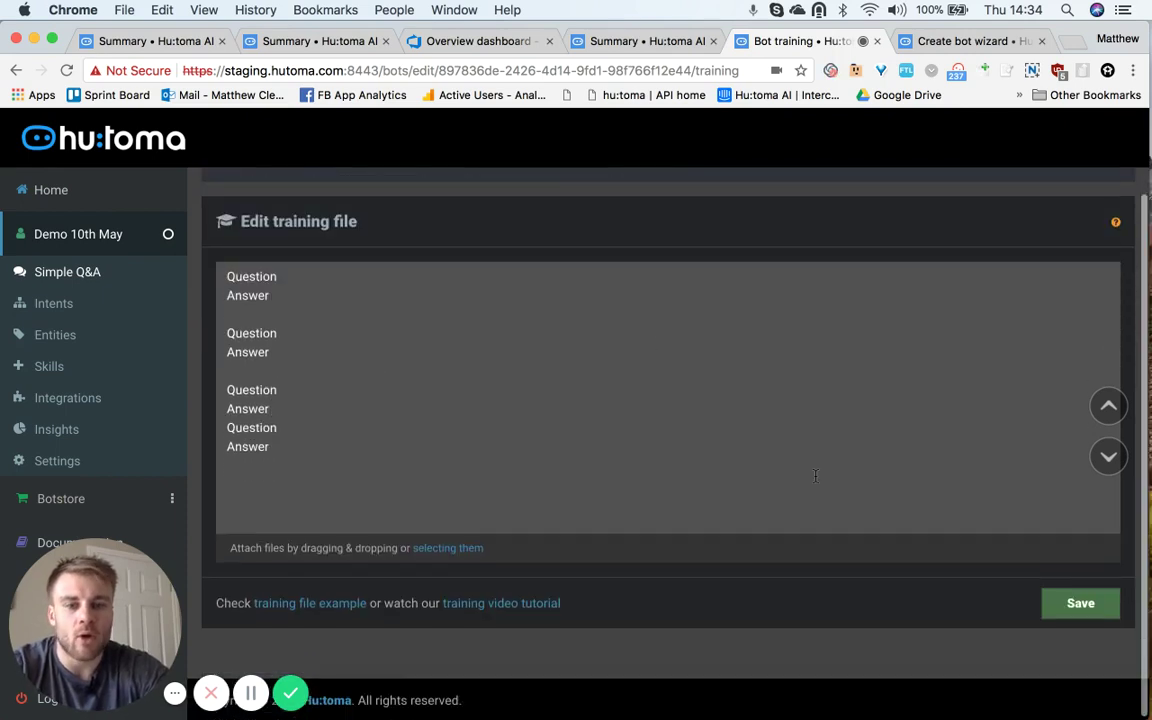
{"action": "left_click", "coordinate": [1060, 617]}
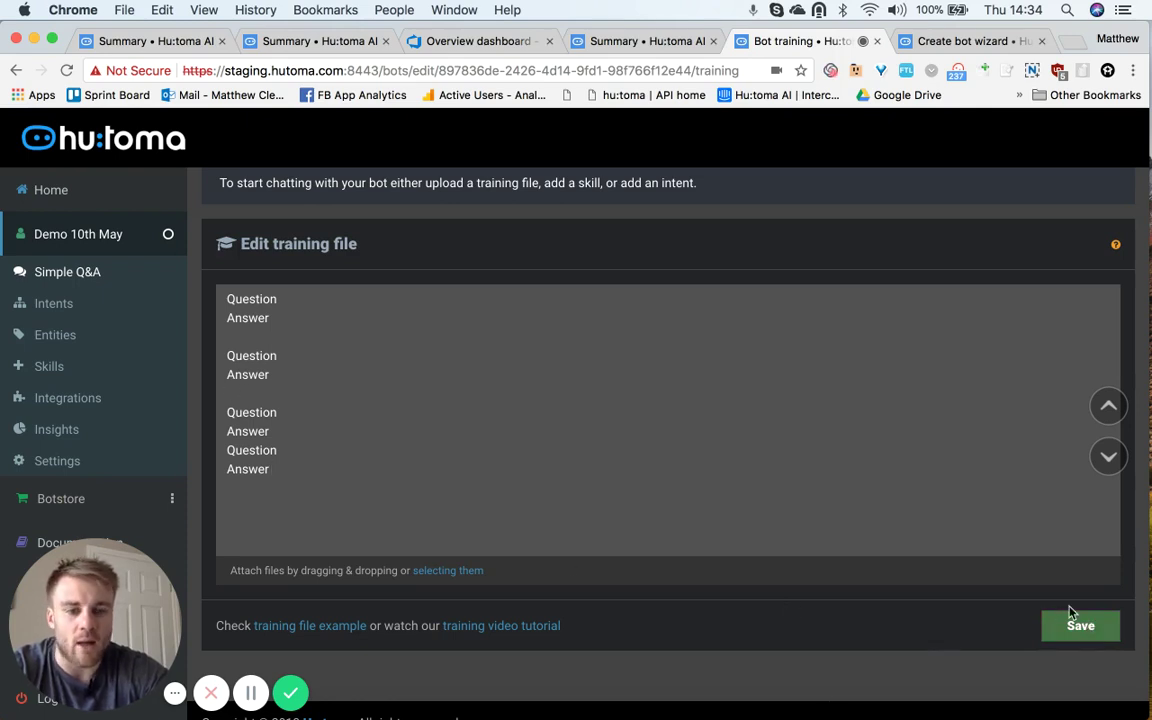
{"action": "left_click", "coordinate": [1090, 632]}
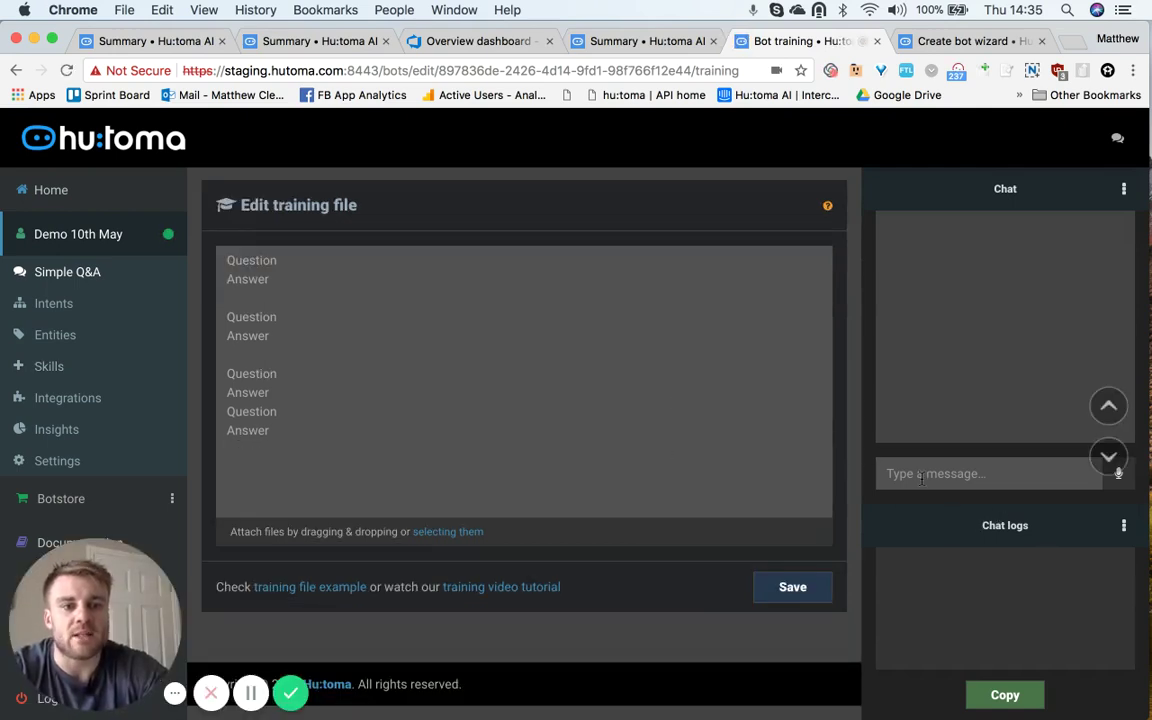
Test the trained bot by sending it the chat message "Question".
{"action": "left_click", "coordinate": [977, 478]}
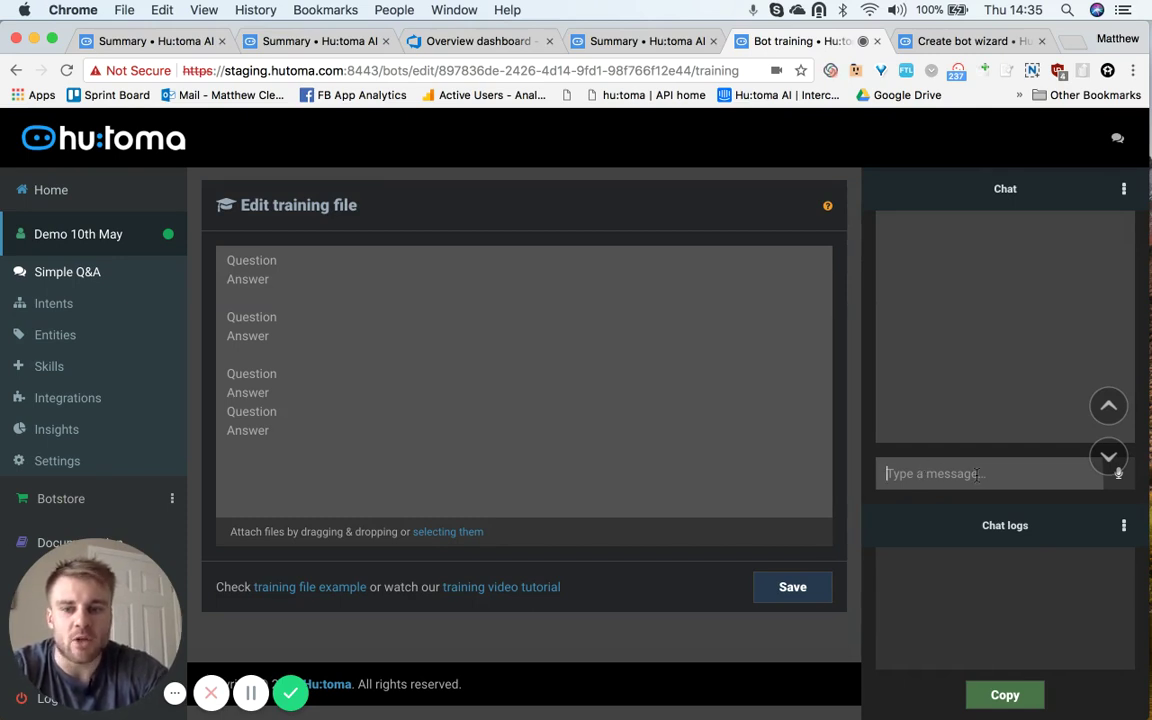
{"action": "type", "text": "Question"}
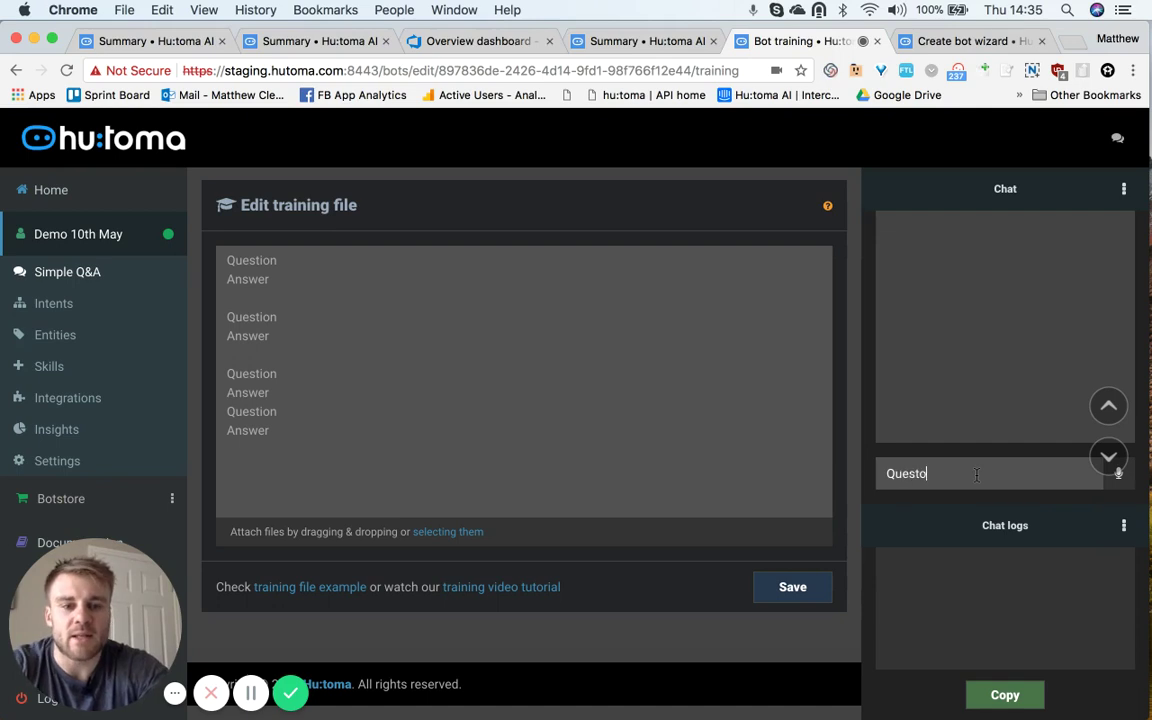
{"action": "key", "text": "BackSpace"}
{"action": "key", "text": "BackSpace"}
{"action": "key", "text": "BackSpace"}
{"action": "type", "text": "ion"}
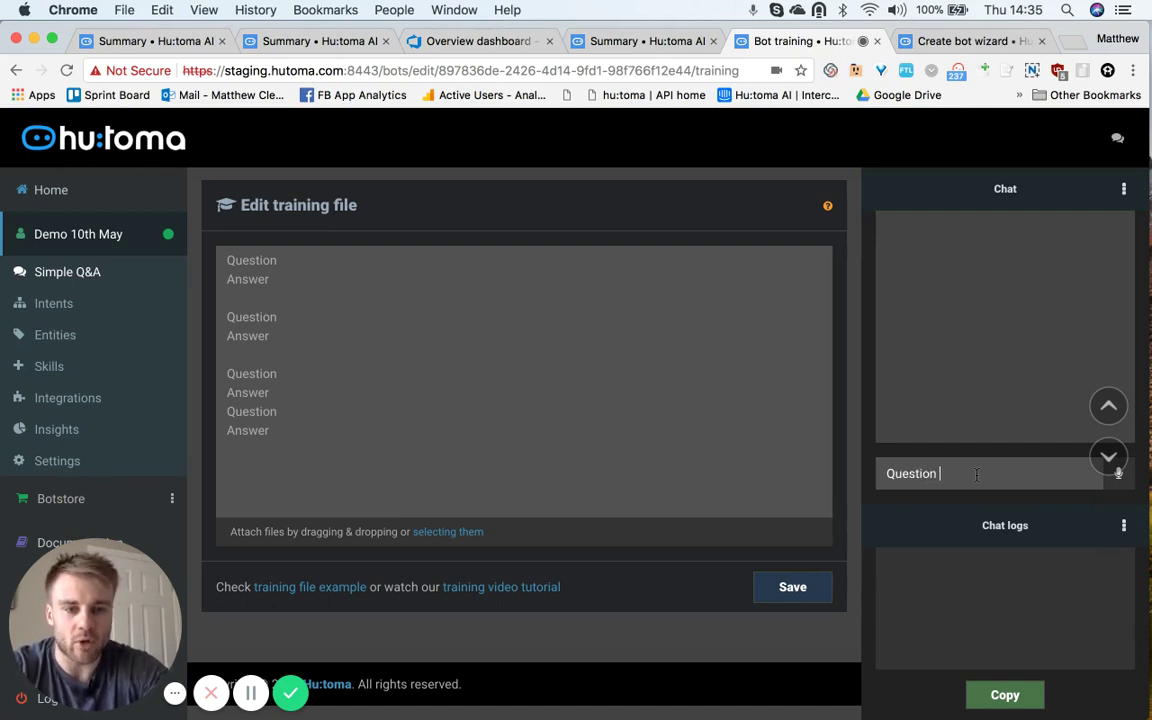
{"action": "key", "text": "Return"}
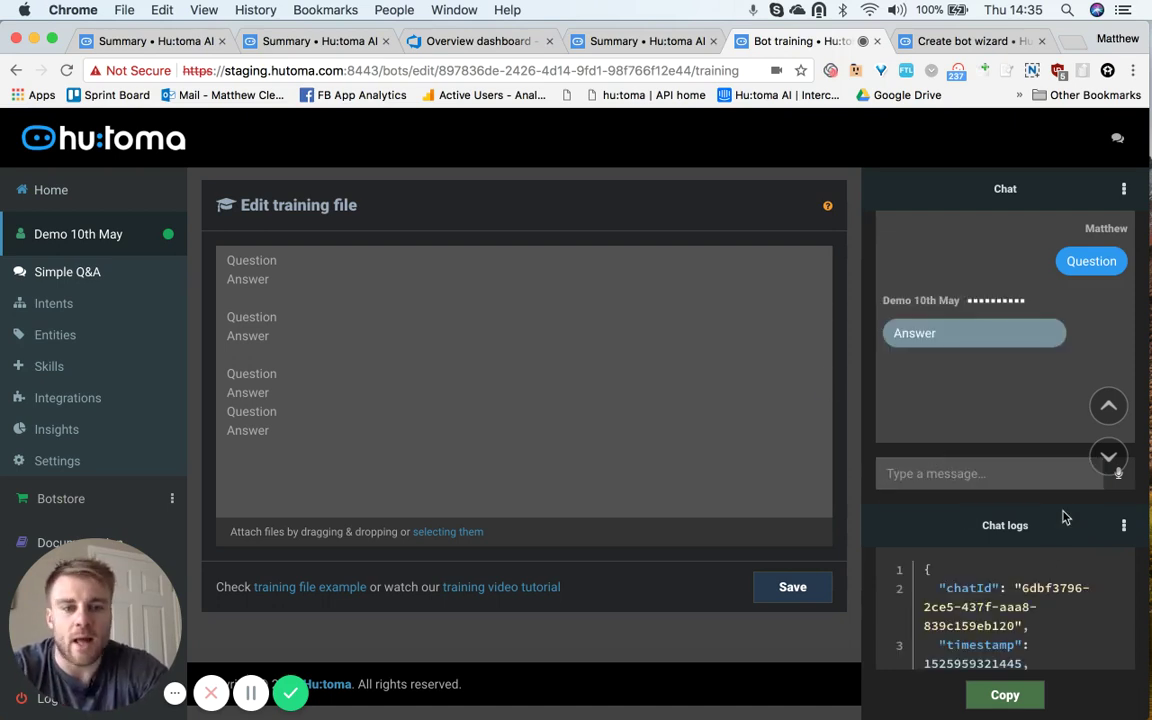
Examine the bot's chat reply and read through the JSON chat log from the chat ID to the status block.
{"action": "mouse_move", "coordinate": [962, 344]}
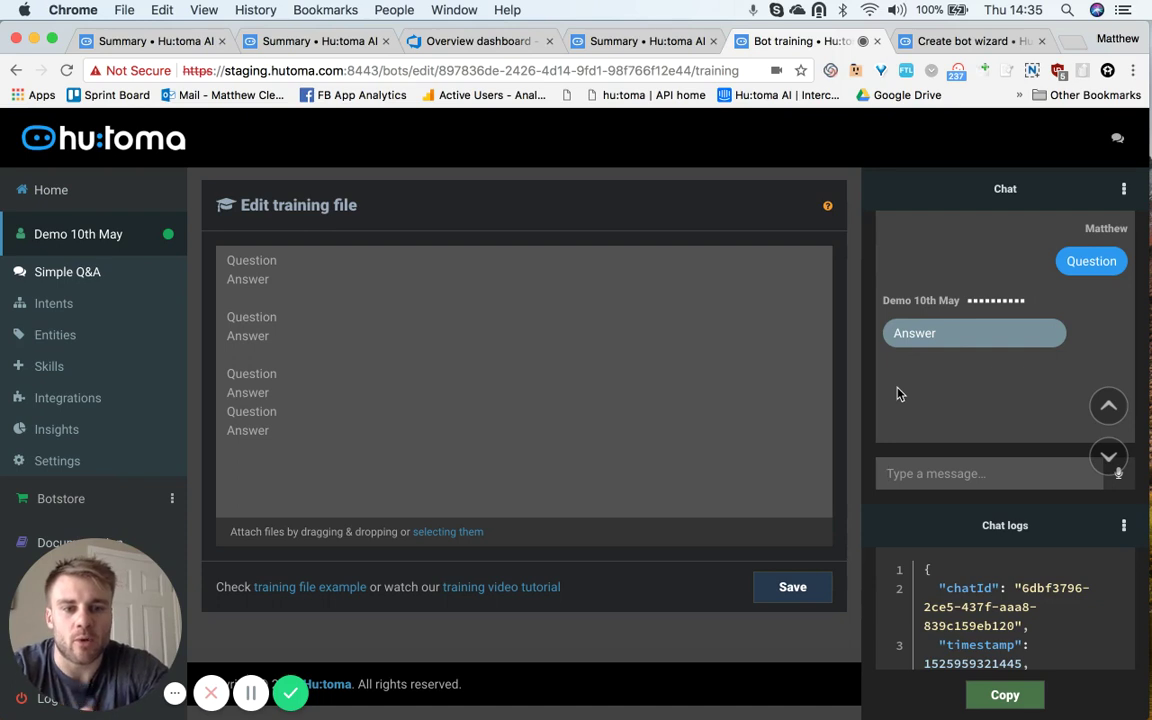
{"action": "scroll", "coordinate": [993, 600], "scroll_direction": "down", "scroll_amount": 1}
{"action": "scroll", "coordinate": [993, 600], "scroll_direction": "down", "scroll_amount": 2}
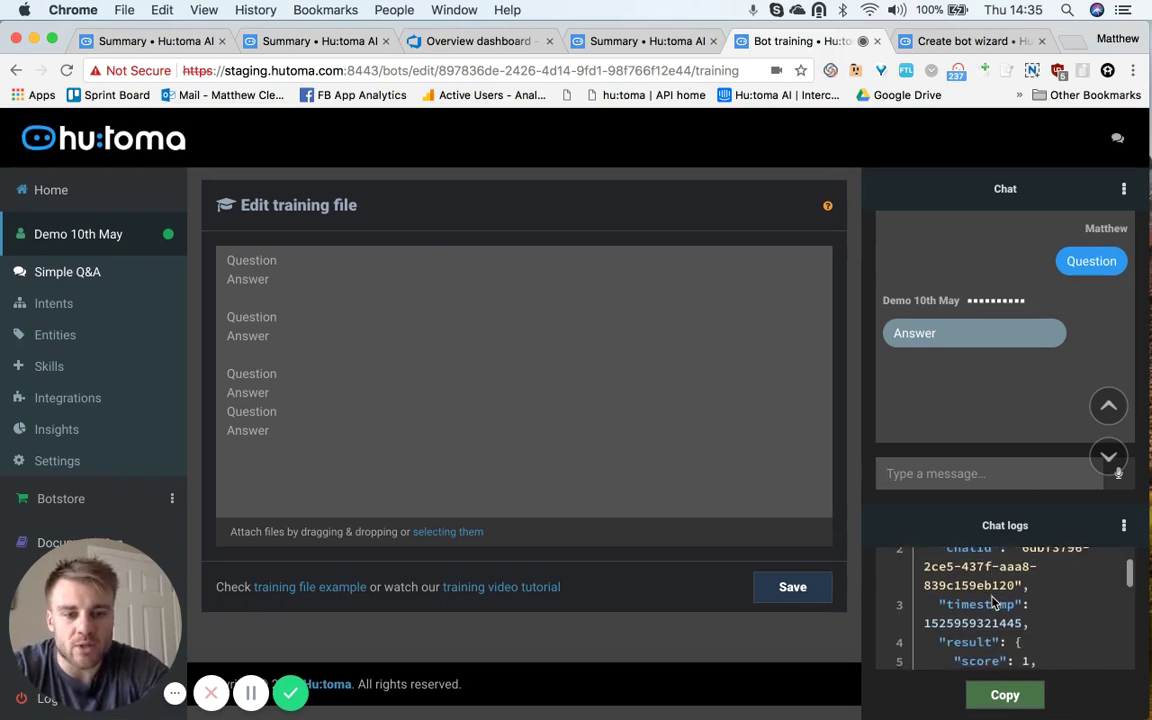
{"action": "scroll", "coordinate": [993, 600], "scroll_direction": "up", "scroll_amount": 2}
{"action": "scroll", "coordinate": [993, 600], "scroll_direction": "down", "scroll_amount": 1}
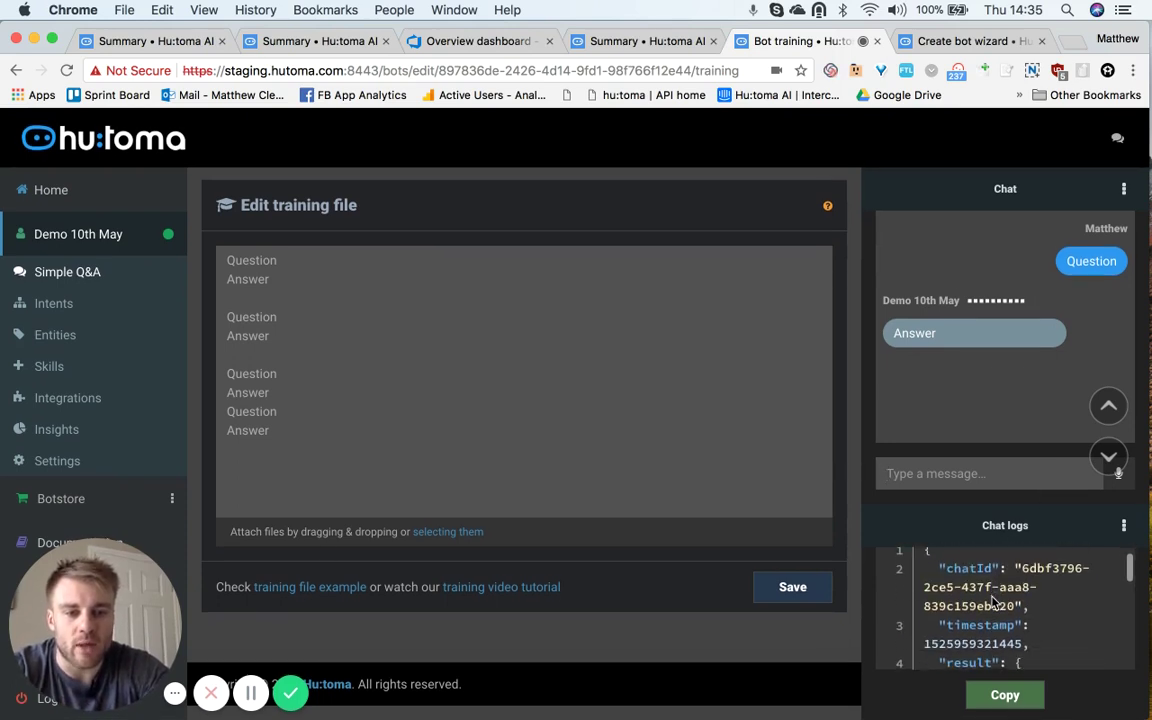
{"action": "scroll", "coordinate": [993, 602], "scroll_direction": "down", "scroll_amount": 2}
{"action": "scroll", "coordinate": [993, 602], "scroll_direction": "down", "scroll_amount": 4}
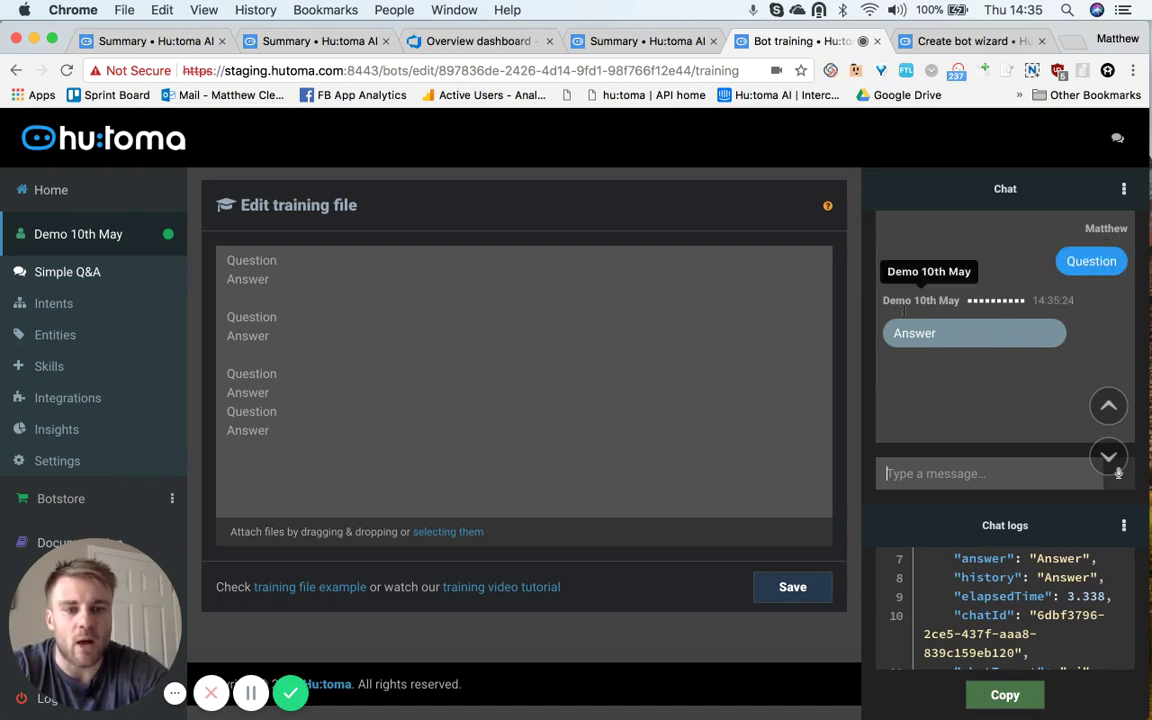
{"action": "scroll", "coordinate": [958, 652], "scroll_direction": "up", "scroll_amount": 5}
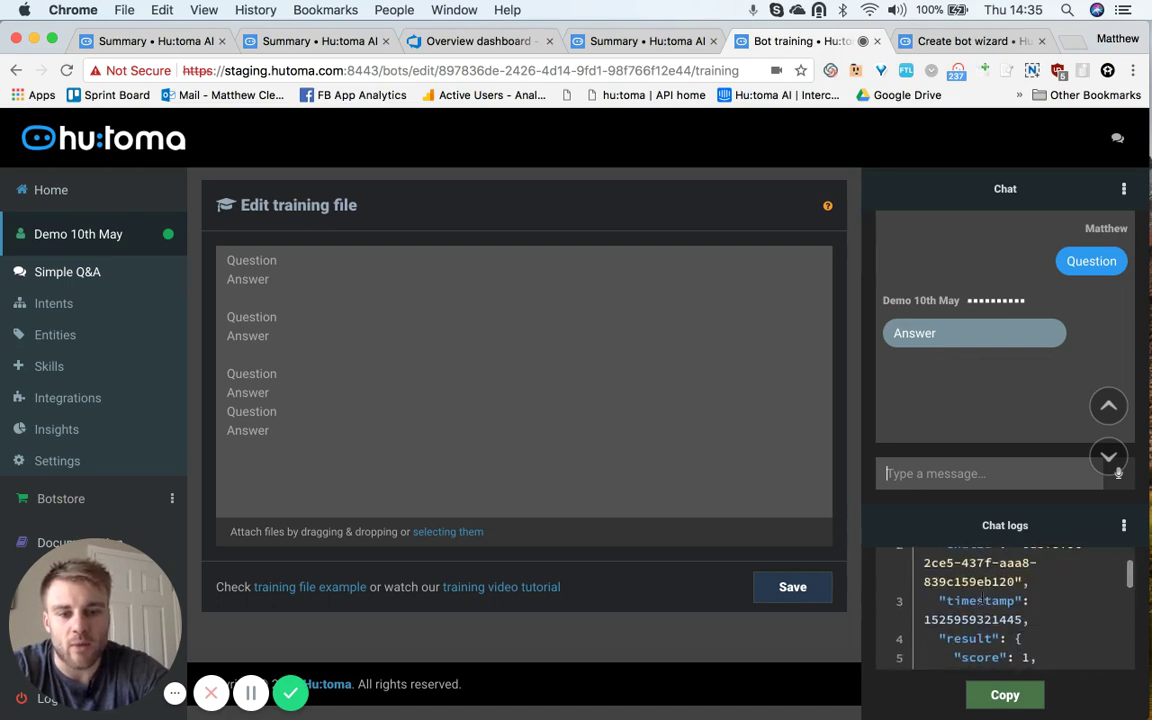
{"action": "scroll", "coordinate": [980, 600], "scroll_direction": "down", "scroll_amount": 5}
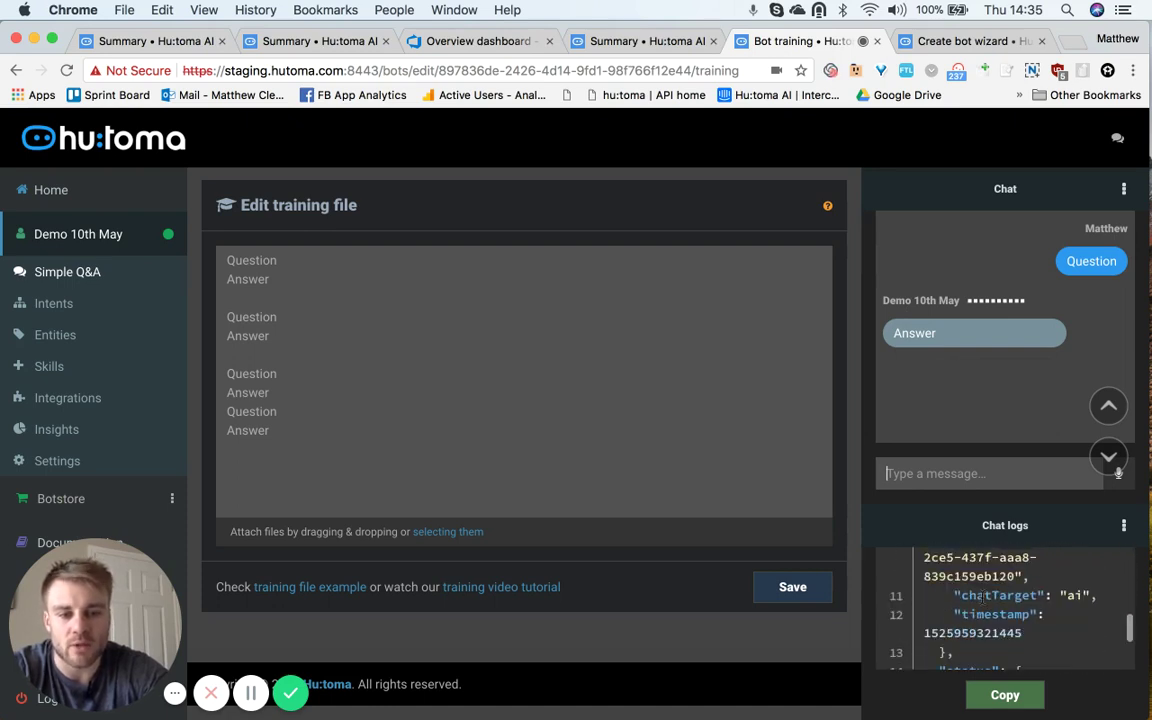
{"action": "scroll", "coordinate": [982, 594], "scroll_direction": "down", "scroll_amount": 3}
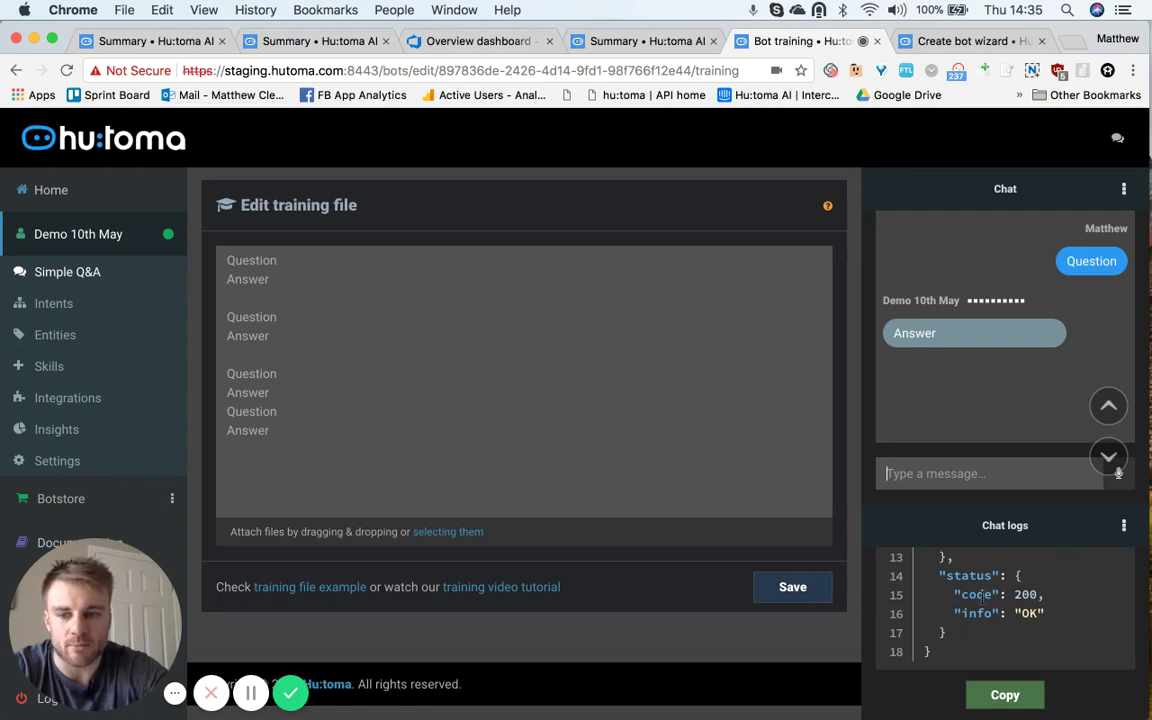
Open a new intent for the bot and examine its name, user expression and bot response fields without filling them in.
{"action": "left_click", "coordinate": [58, 305]}
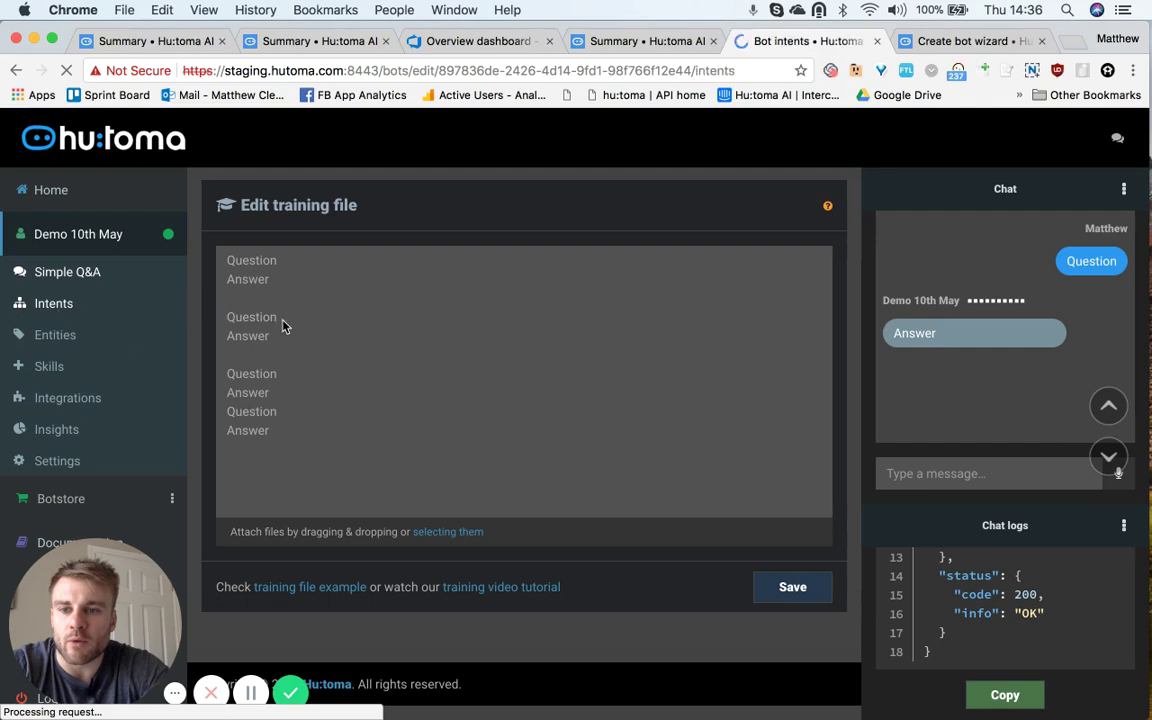
{"action": "left_click", "coordinate": [84, 314]}
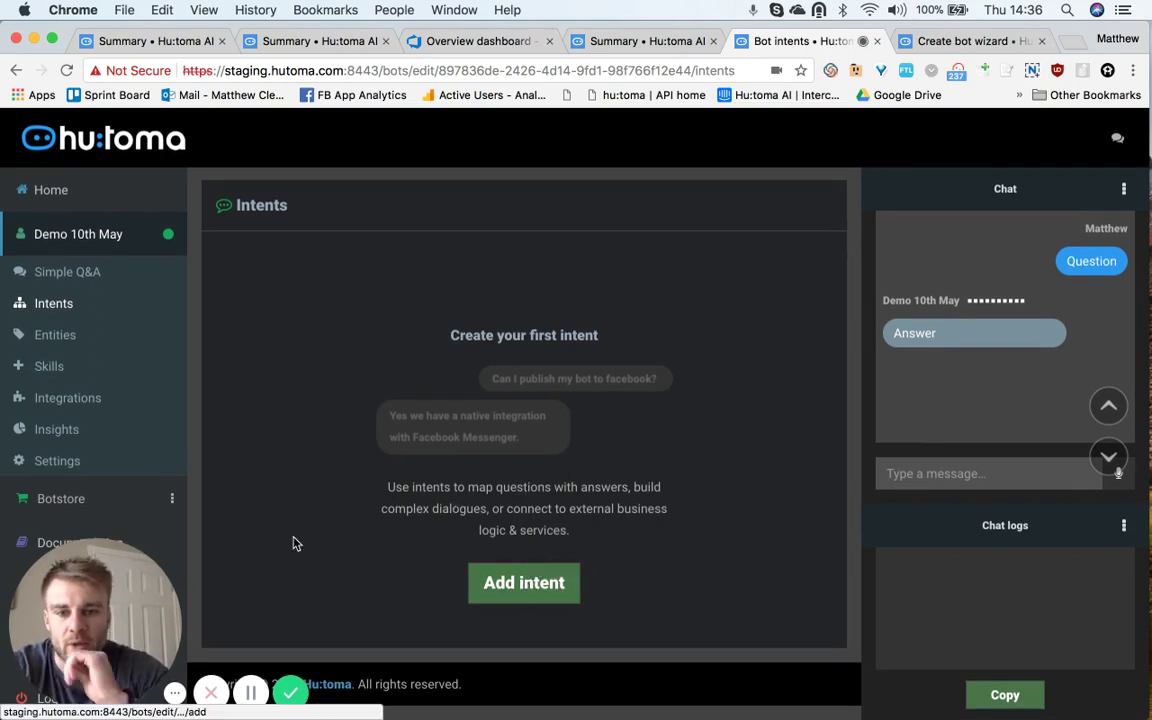
{"action": "left_click", "coordinate": [510, 582]}
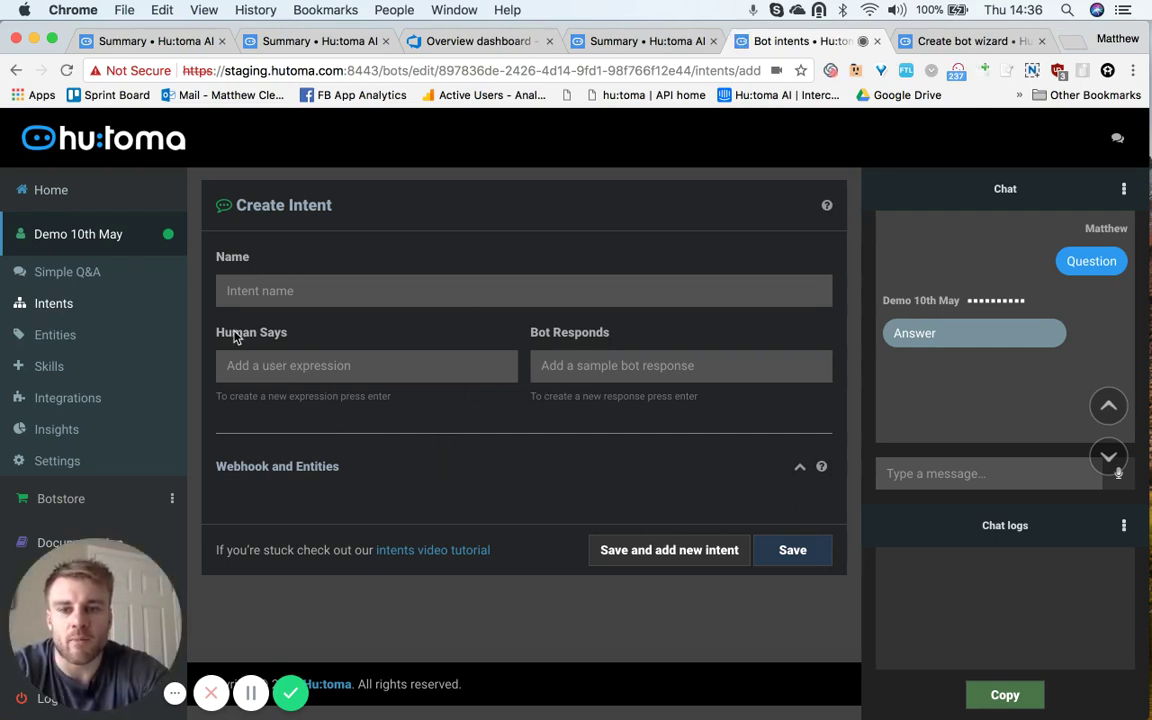
{"action": "left_click", "coordinate": [265, 291]}
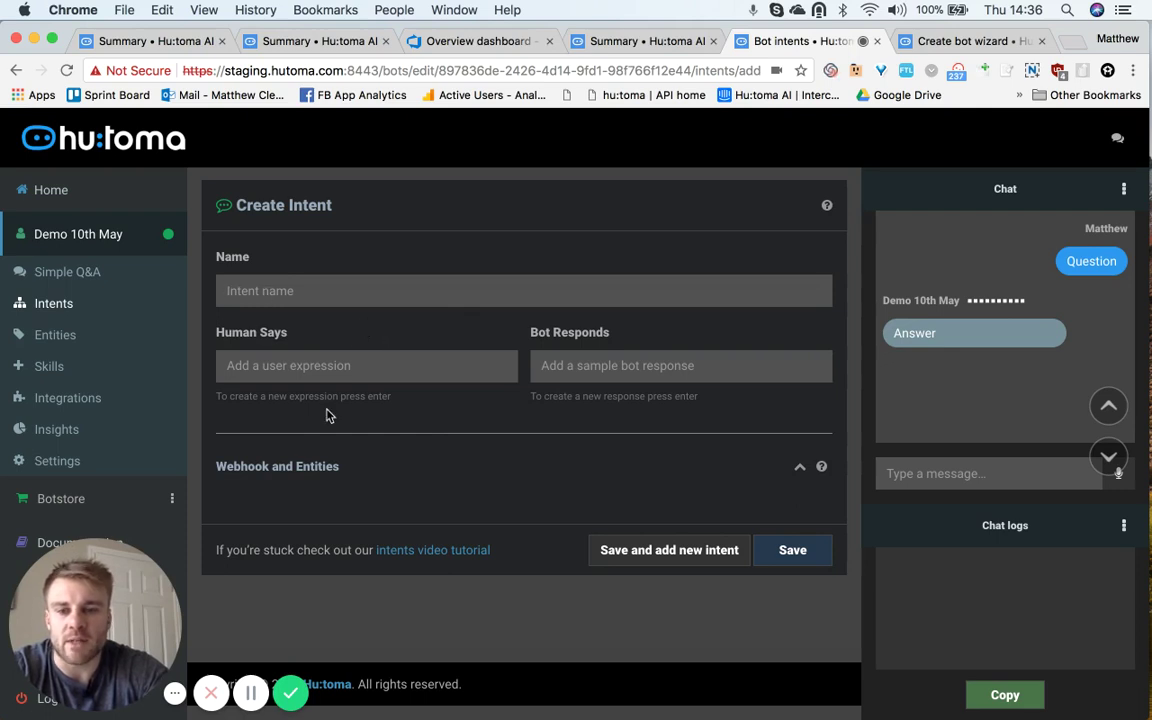
{"action": "left_click", "coordinate": [290, 376]}
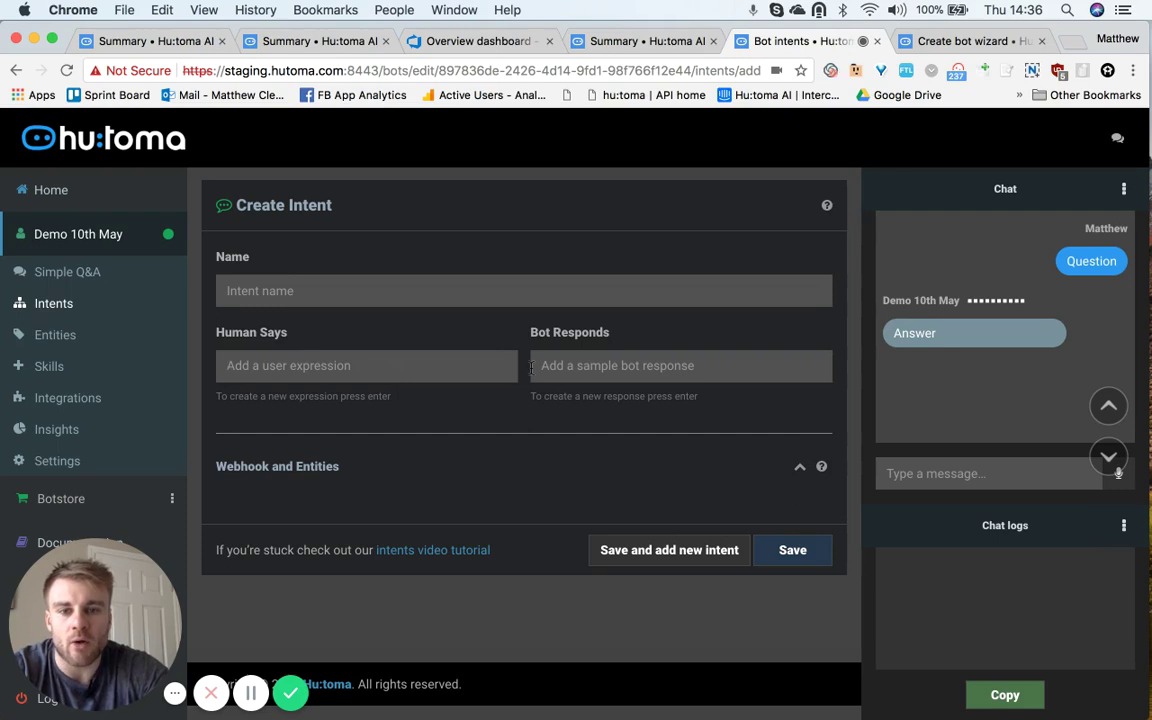
{"action": "left_click", "coordinate": [600, 367]}
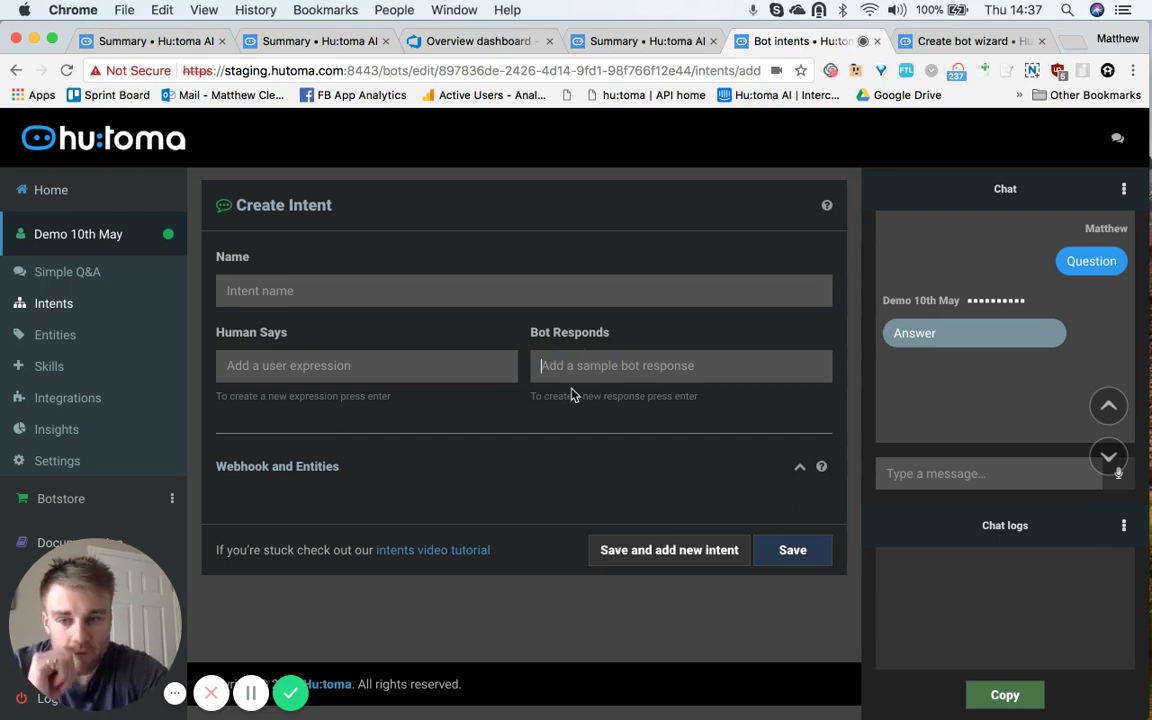
Review the bot's entity creation form and list of system entities, and view its skills page.
{"action": "left_click", "coordinate": [67, 348]}
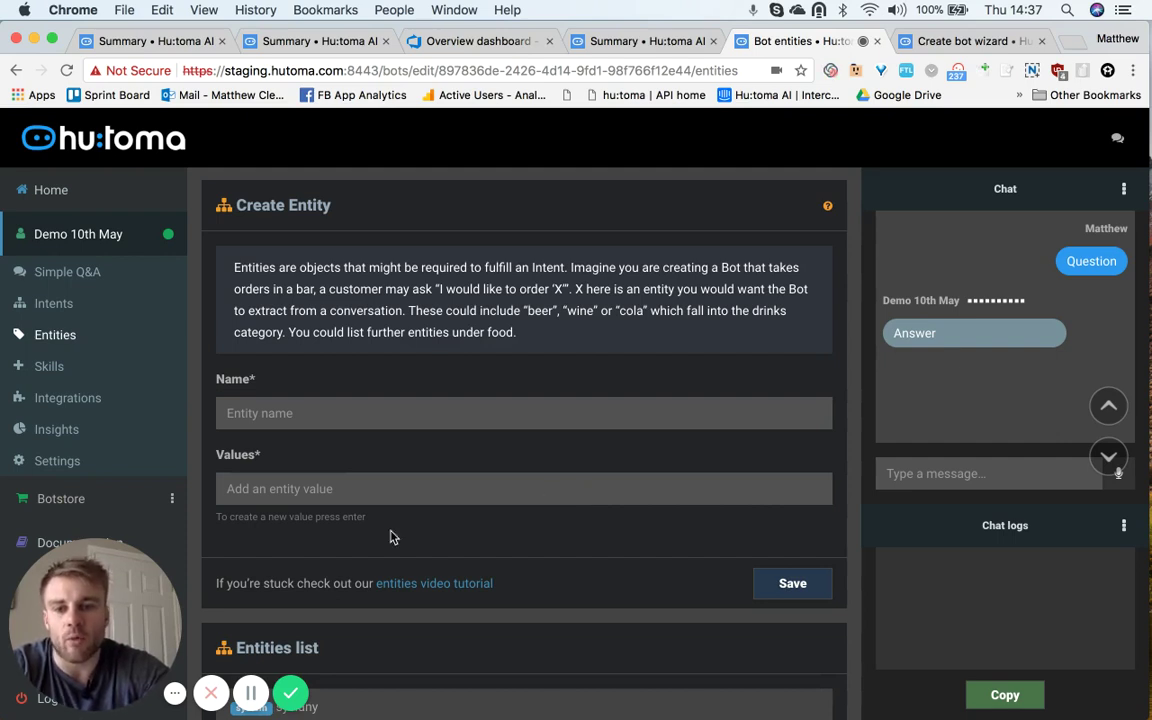
{"action": "scroll", "coordinate": [510, 540], "scroll_direction": "down", "scroll_amount": 1}
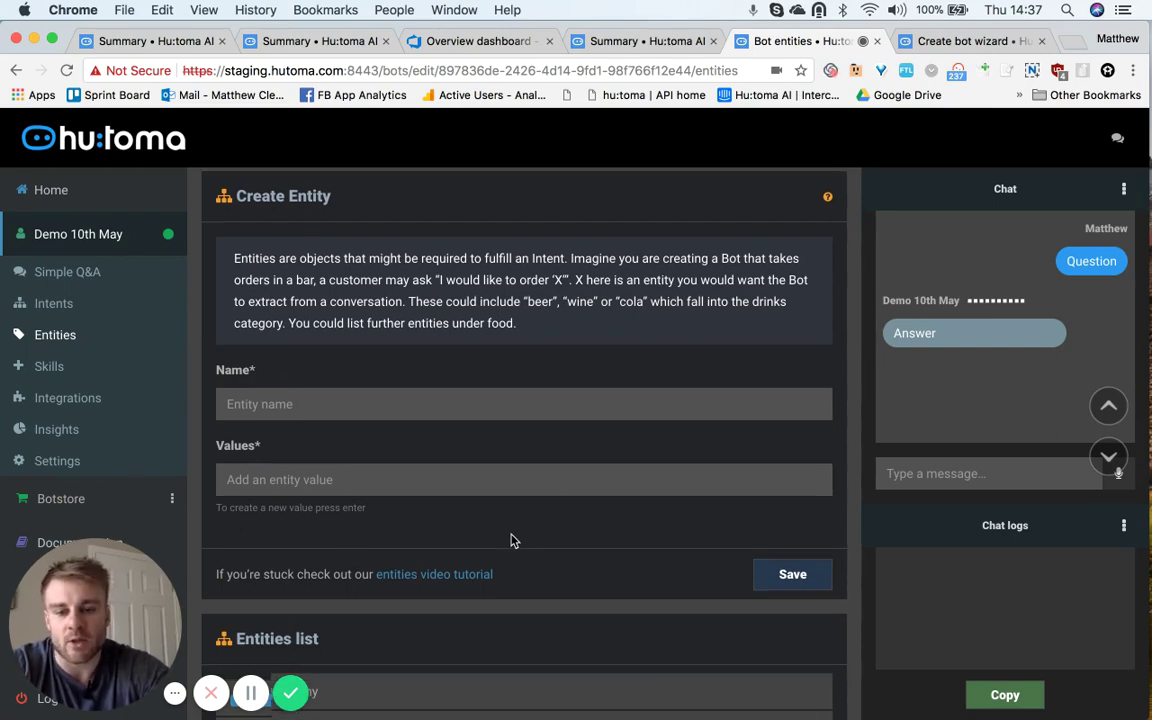
{"action": "scroll", "coordinate": [510, 540], "scroll_direction": "down", "scroll_amount": 5}
{"action": "scroll", "coordinate": [510, 540], "scroll_direction": "down", "scroll_amount": 8}
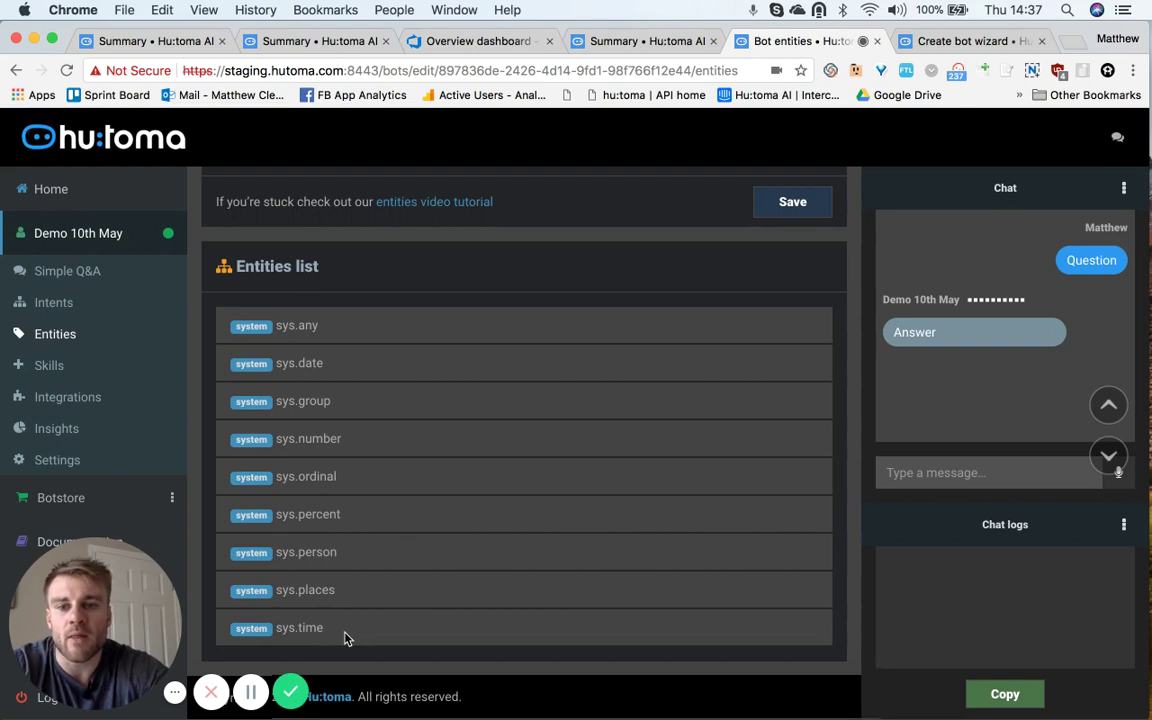
{"action": "scroll", "coordinate": [388, 483], "scroll_direction": "up", "scroll_amount": 5}
{"action": "scroll", "coordinate": [390, 485], "scroll_direction": "up", "scroll_amount": 2}
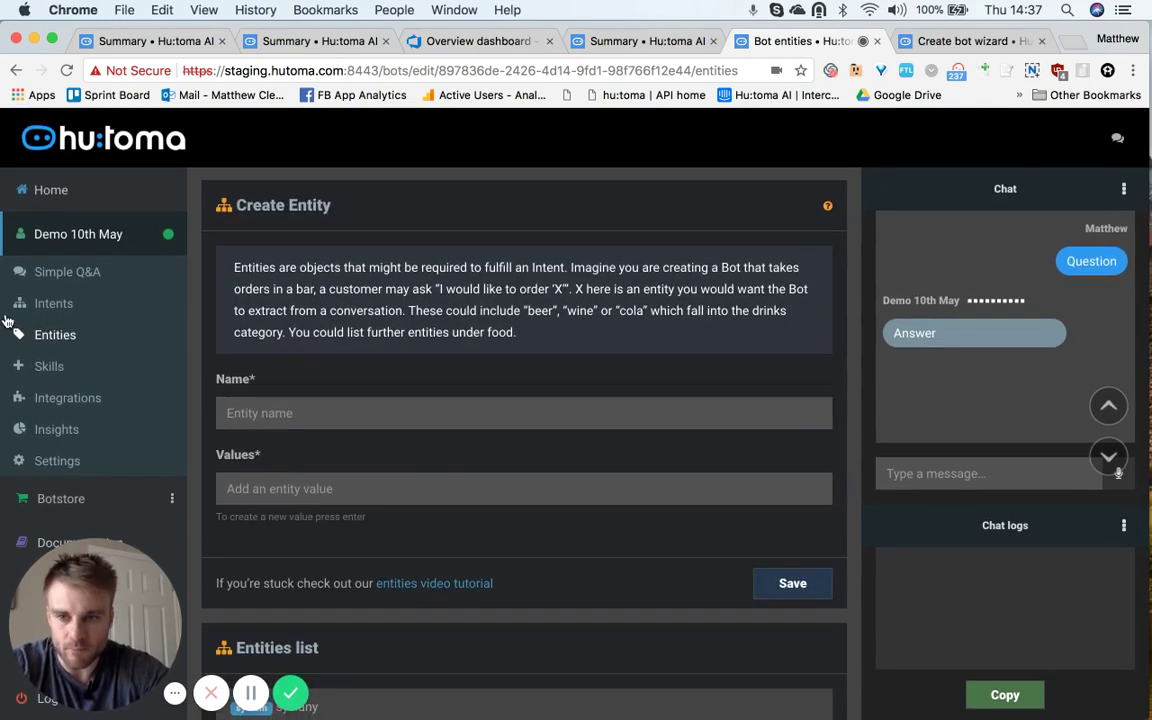
{"action": "left_click", "coordinate": [56, 368]}
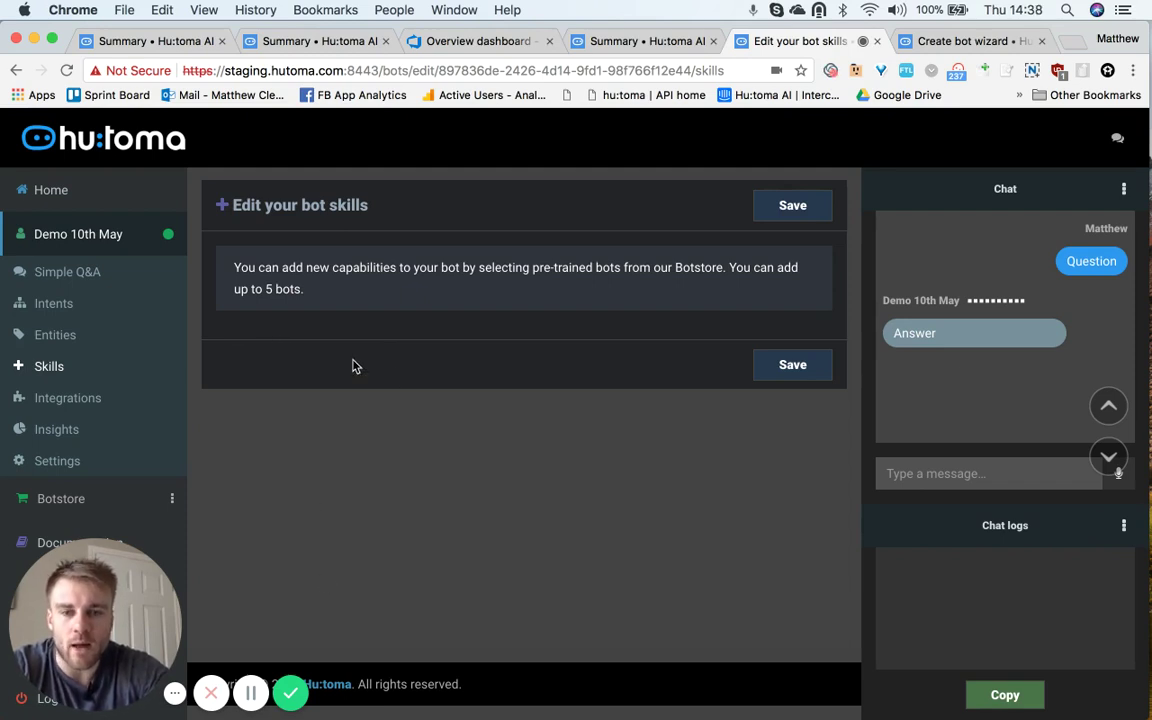
Connect the bot to a Facebook account through its integrations and view the pages it can be attached to.
{"action": "left_click", "coordinate": [94, 400]}
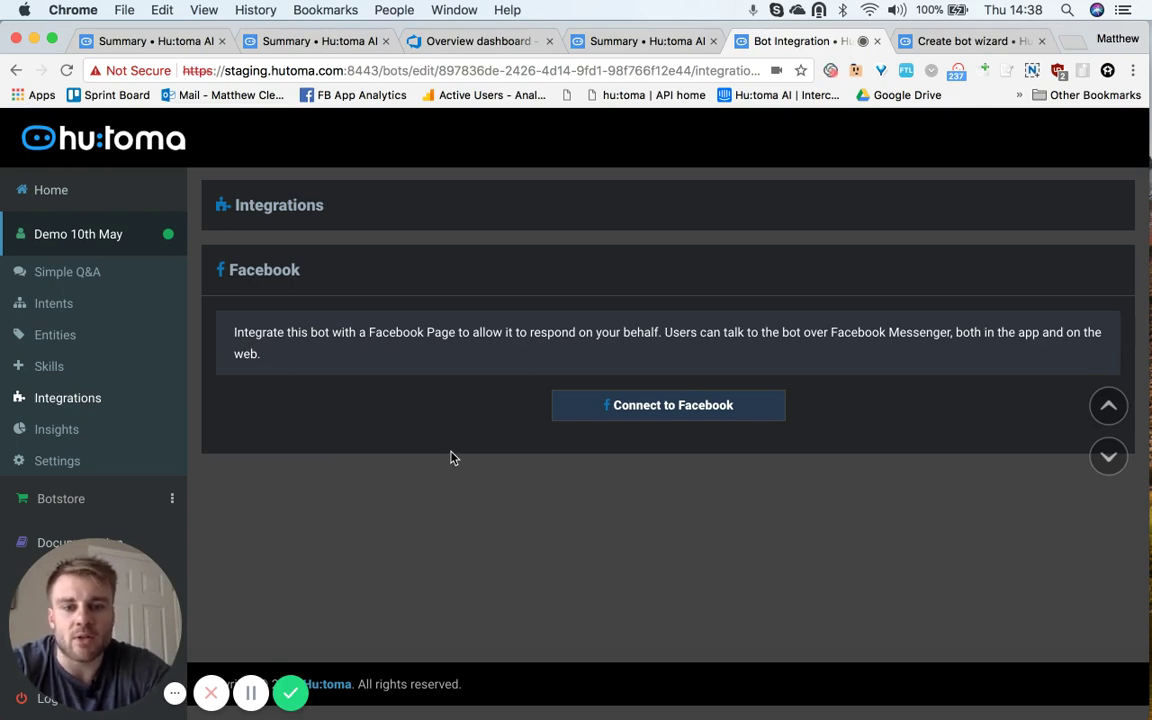
{"action": "left_click", "coordinate": [663, 410]}
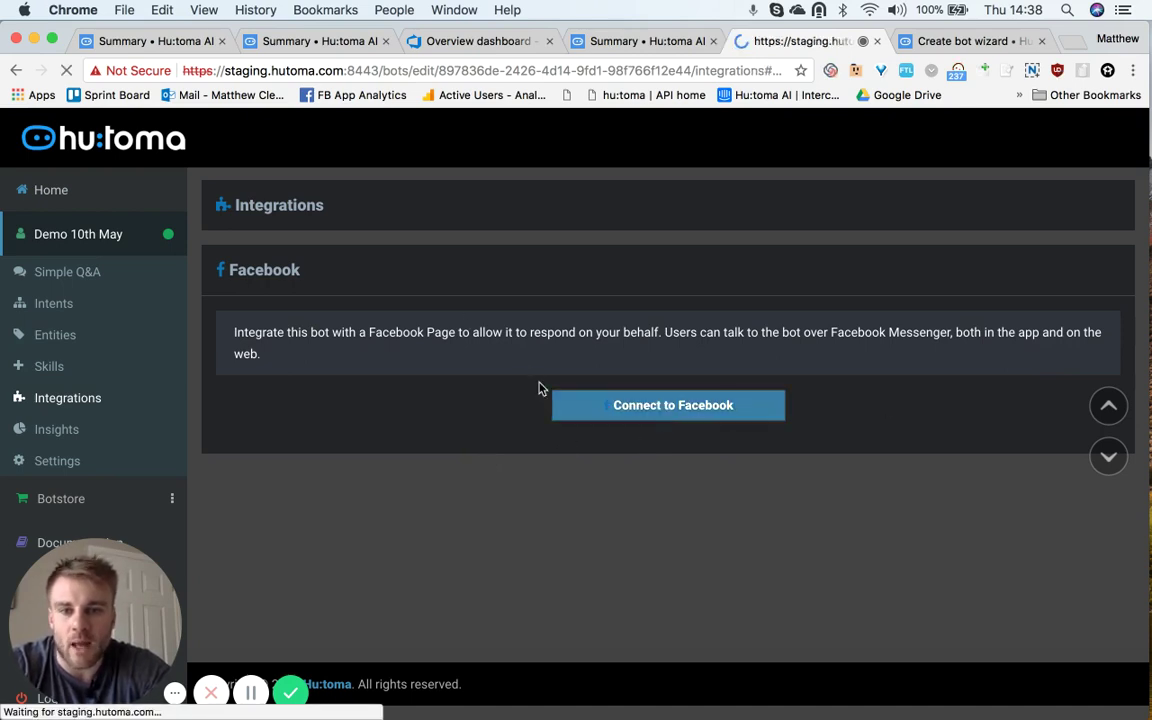
{"action": "scroll", "coordinate": [589, 453], "scroll_direction": "down", "scroll_amount": 1}
{"action": "scroll", "coordinate": [378, 535], "scroll_direction": "down", "scroll_amount": 1}
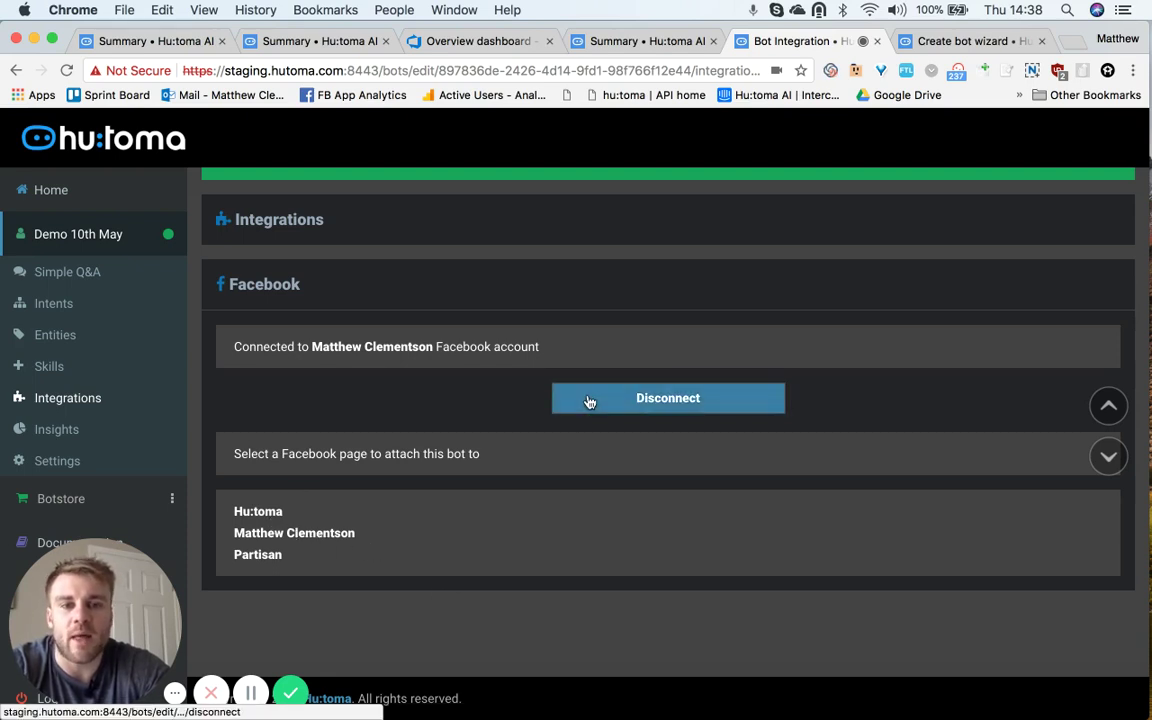
Disconnect the bot from the Facebook account and open the bot's settings.
{"action": "left_click", "coordinate": [663, 402]}
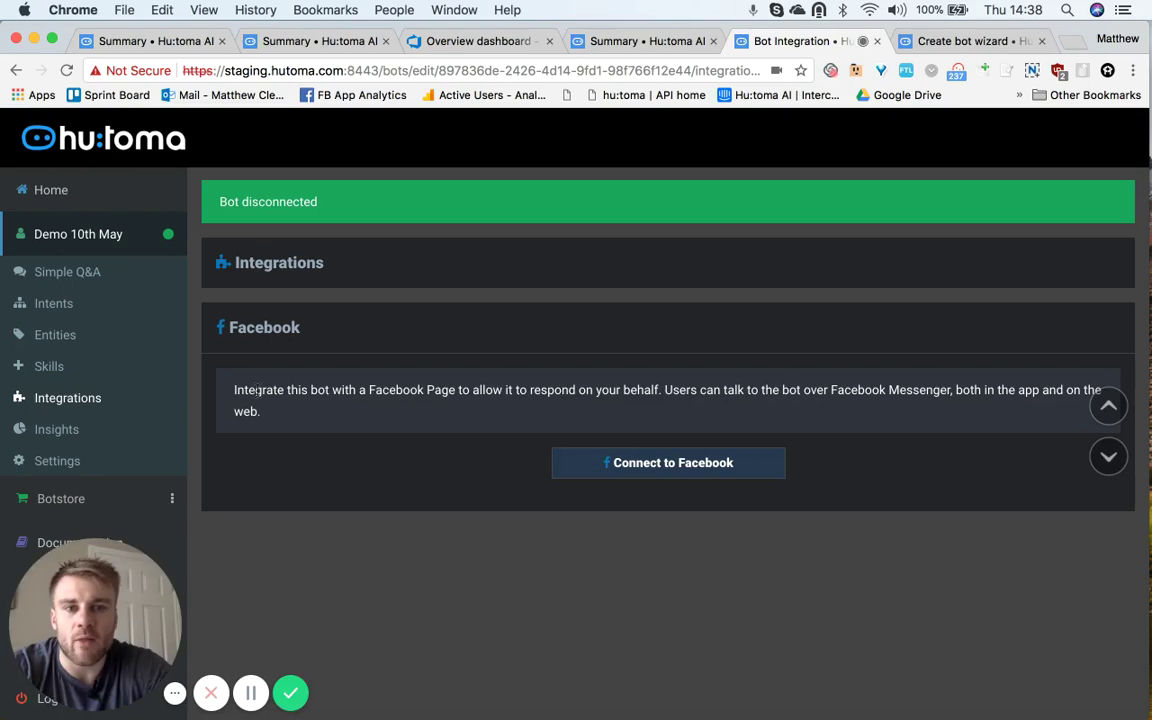
{"action": "left_click", "coordinate": [62, 462]}
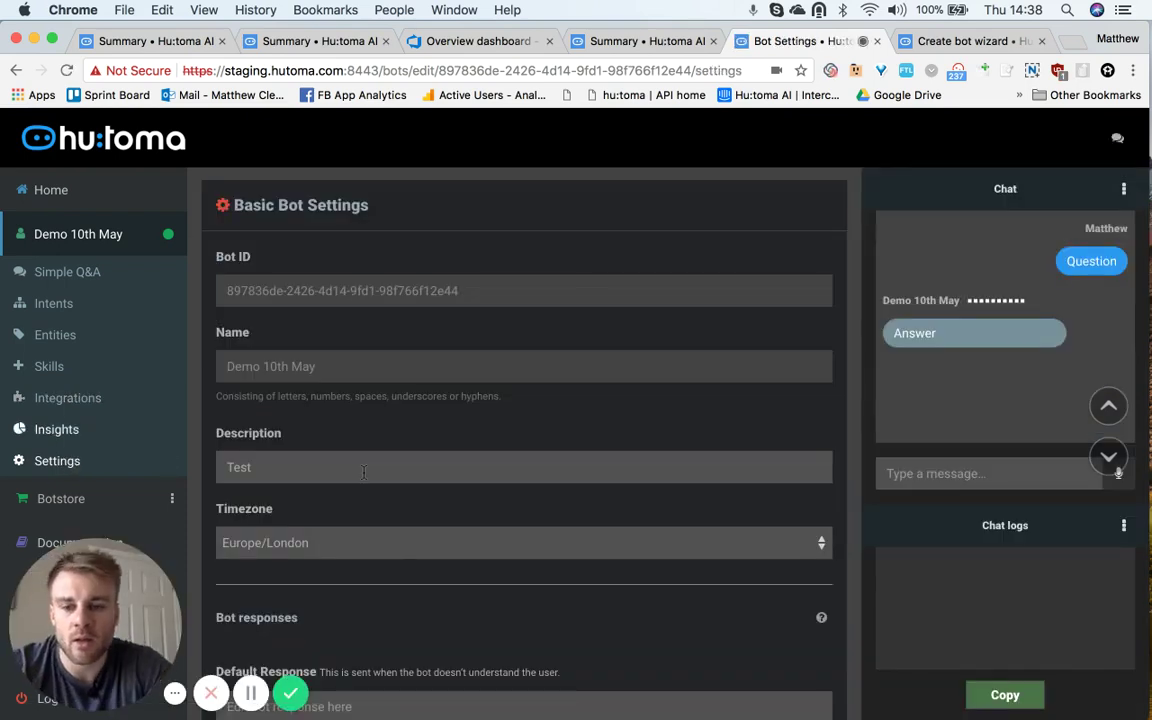
Examine the bot's settings, covering the API tokens, danger zone, basic details, default response and handover fields.
{"action": "scroll", "coordinate": [413, 470], "scroll_direction": "down", "scroll_amount": 3}
{"action": "scroll", "coordinate": [413, 470], "scroll_direction": "down", "scroll_amount": 2}
{"action": "scroll", "coordinate": [411, 466], "scroll_direction": "down", "scroll_amount": 5}
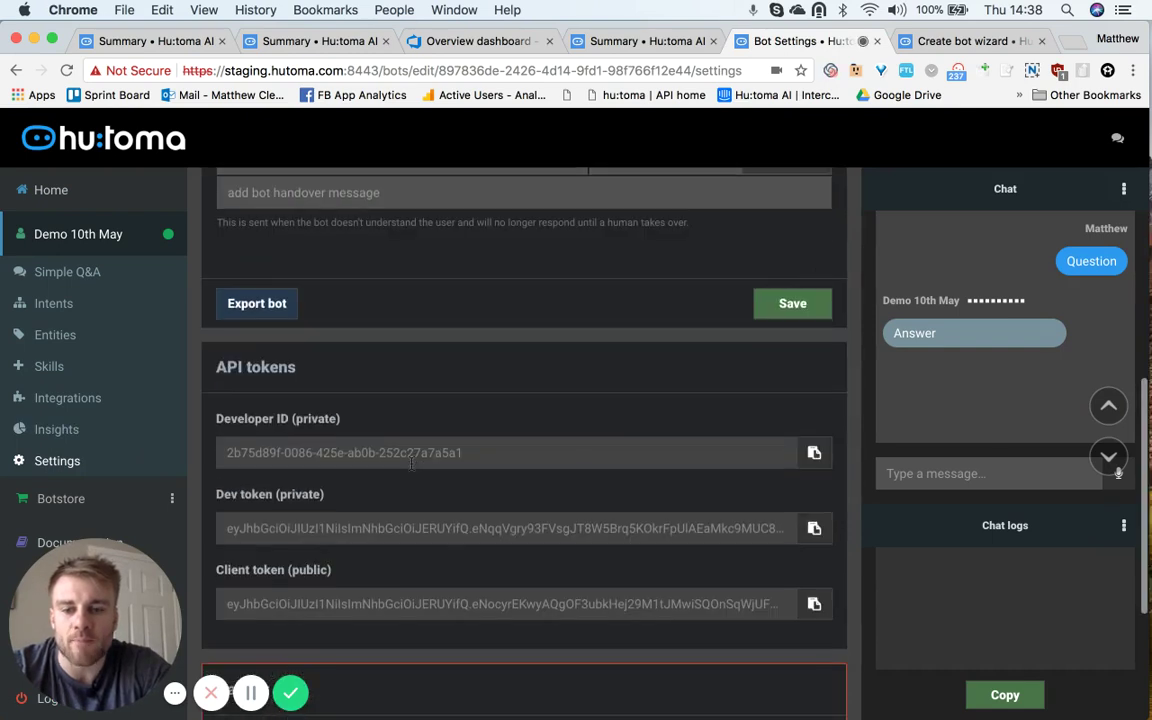
{"action": "scroll", "coordinate": [413, 453], "scroll_direction": "down", "scroll_amount": 4}
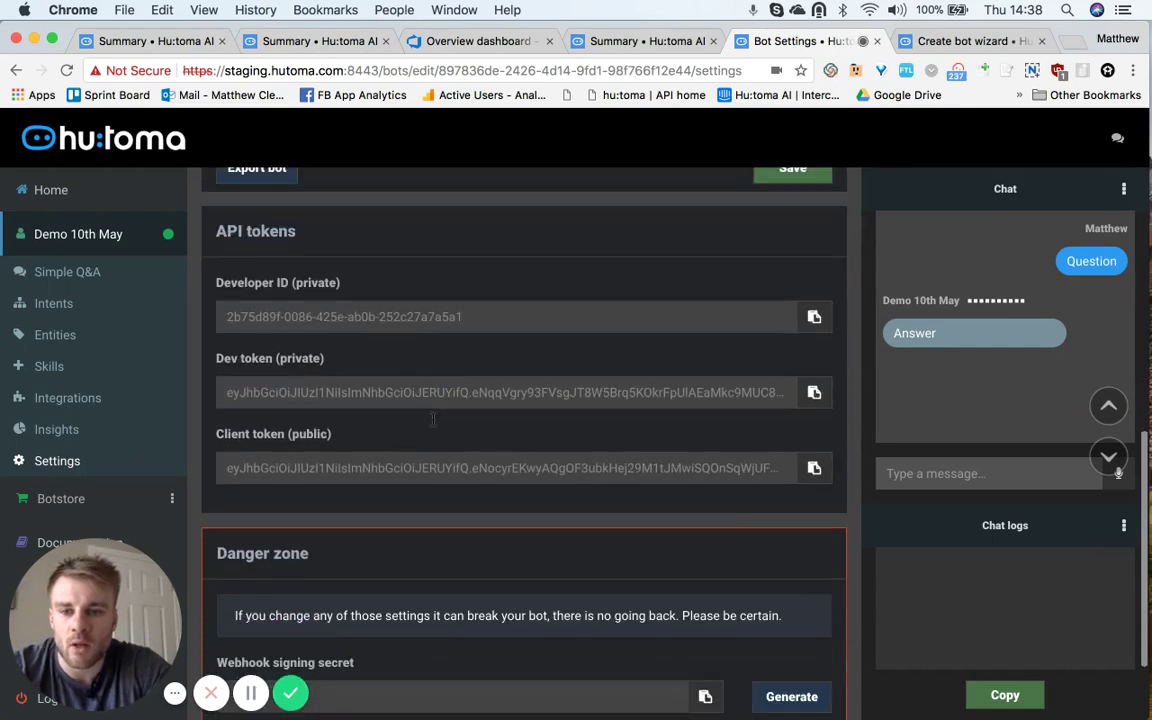
{"action": "scroll", "coordinate": [433, 422], "scroll_direction": "up", "scroll_amount": 1}
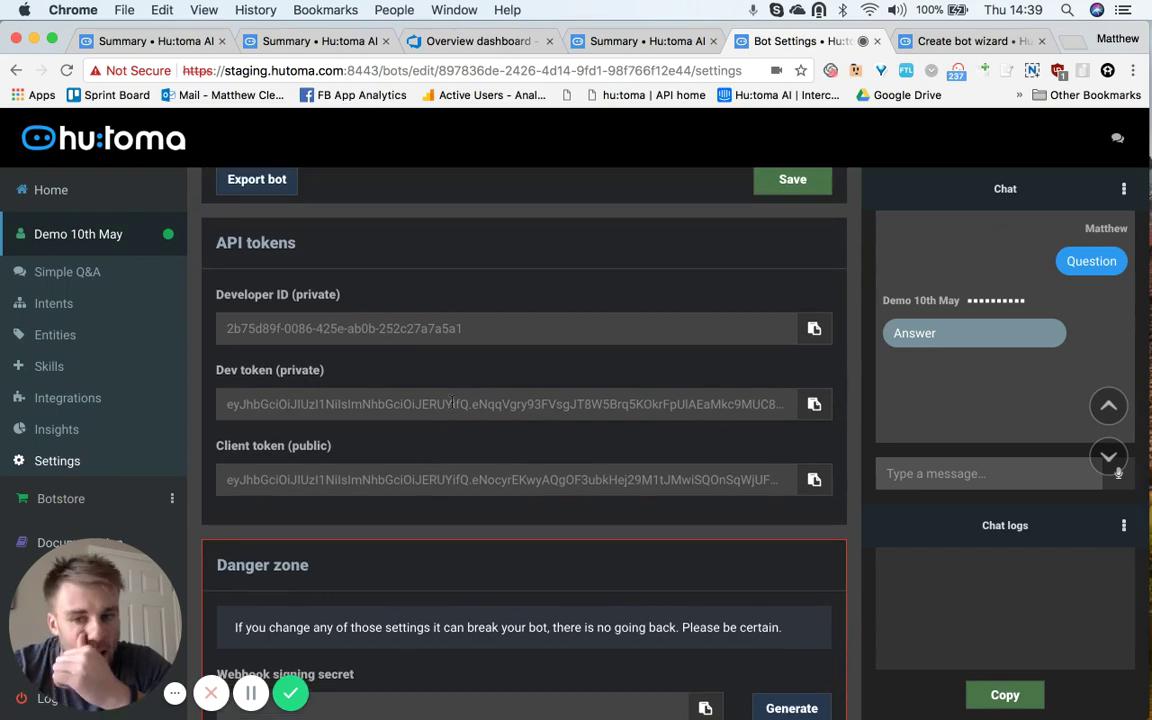
{"action": "scroll", "coordinate": [452, 403], "scroll_direction": "up", "scroll_amount": 1}
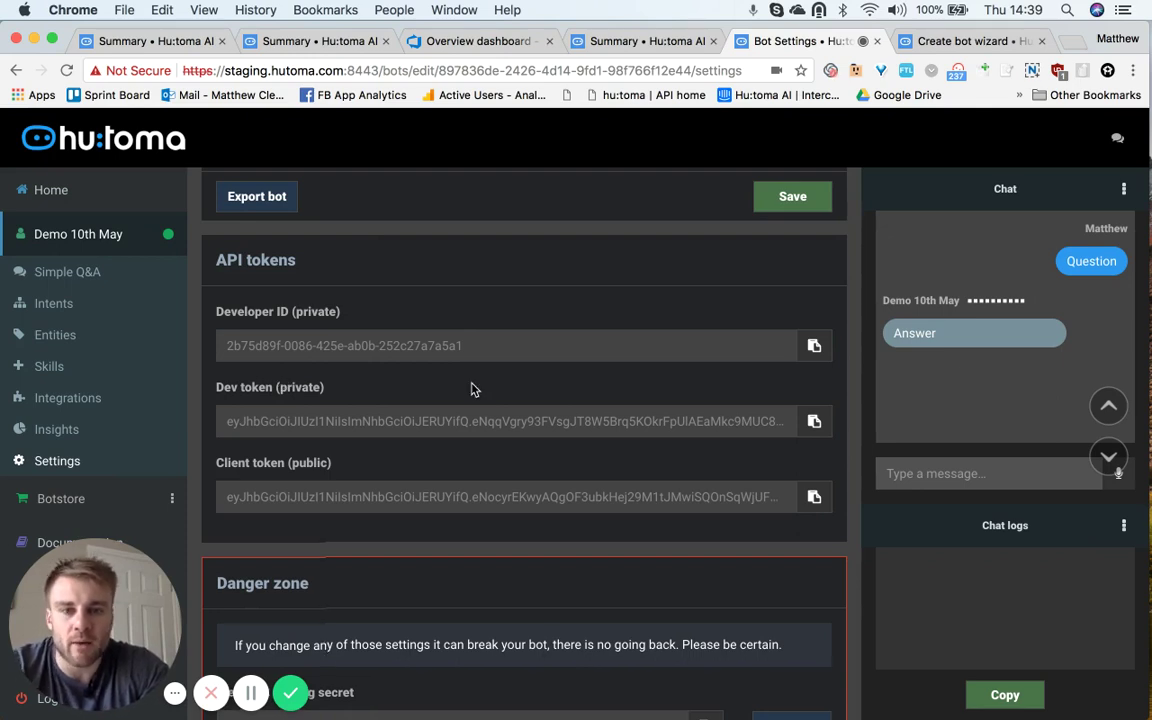
{"action": "scroll", "coordinate": [472, 389], "scroll_direction": "up", "scroll_amount": 5}
{"action": "scroll", "coordinate": [472, 389], "scroll_direction": "up", "scroll_amount": 6}
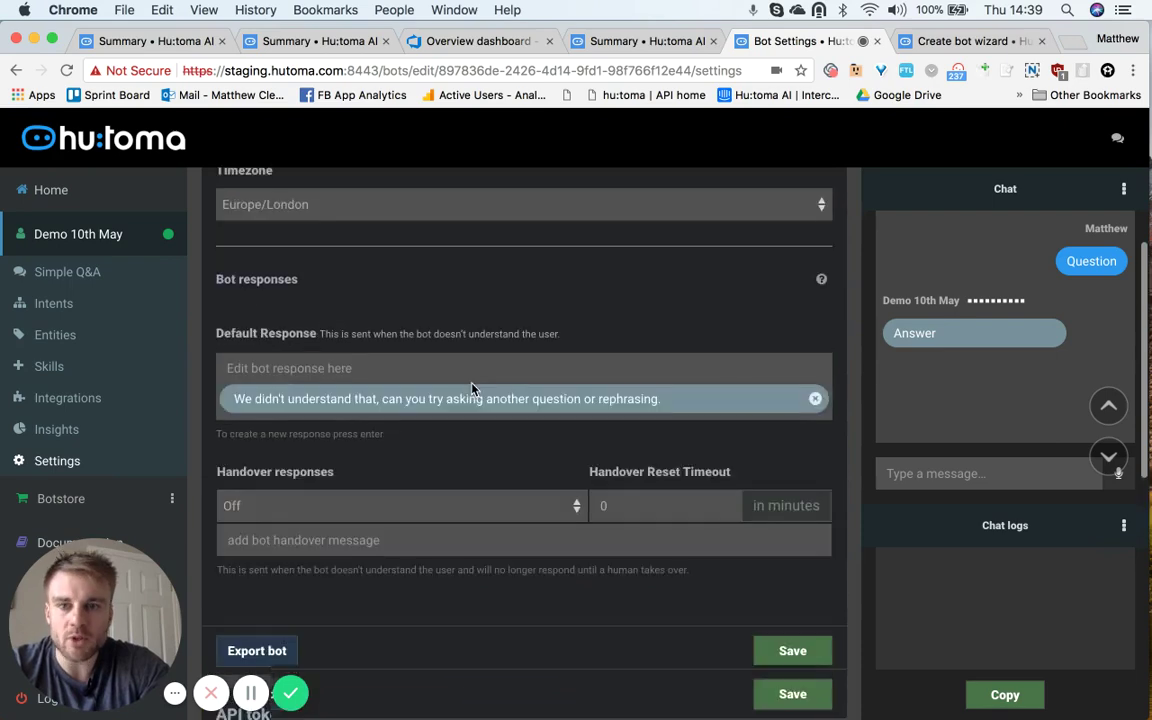
{"action": "scroll", "coordinate": [472, 383], "scroll_direction": "up", "scroll_amount": 2}
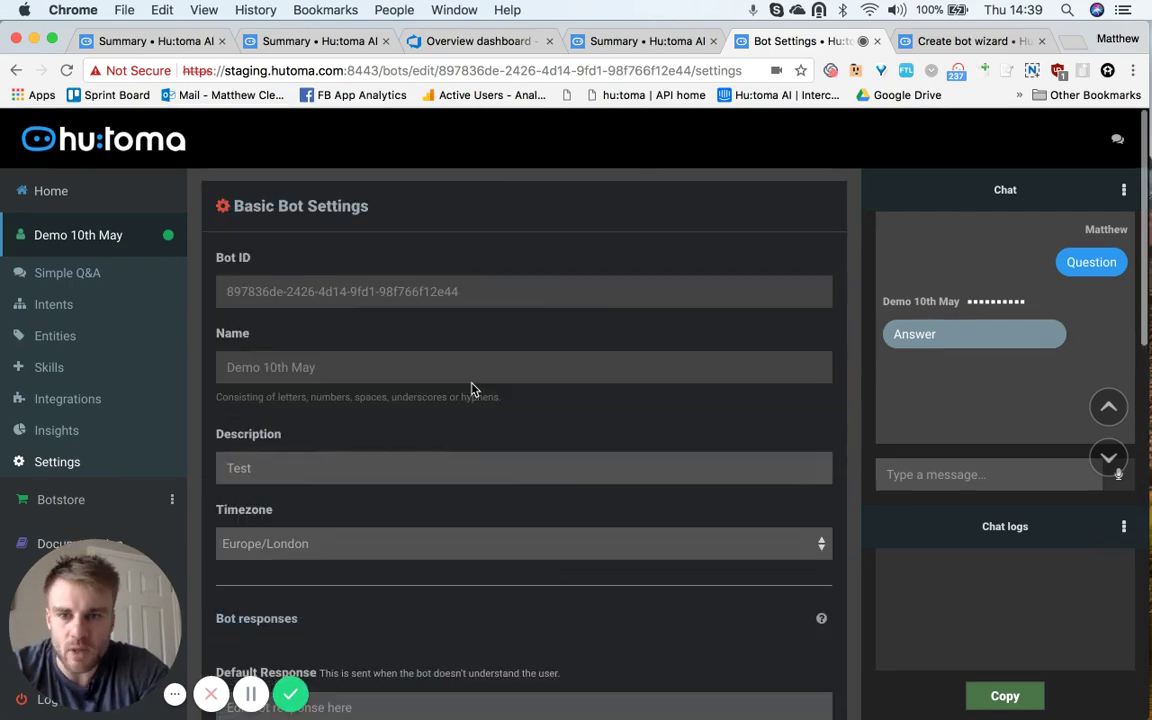
{"action": "scroll", "coordinate": [553, 419], "scroll_direction": "down", "scroll_amount": 4}
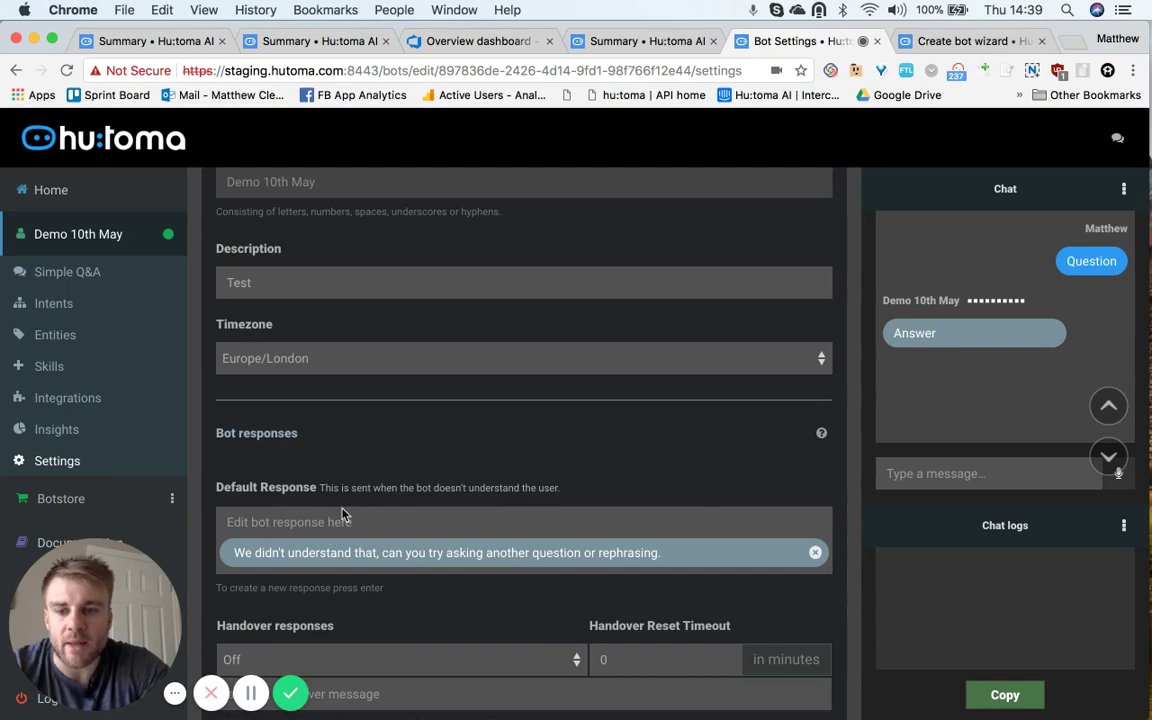
{"action": "scroll", "coordinate": [340, 507], "scroll_direction": "down", "scroll_amount": 1}
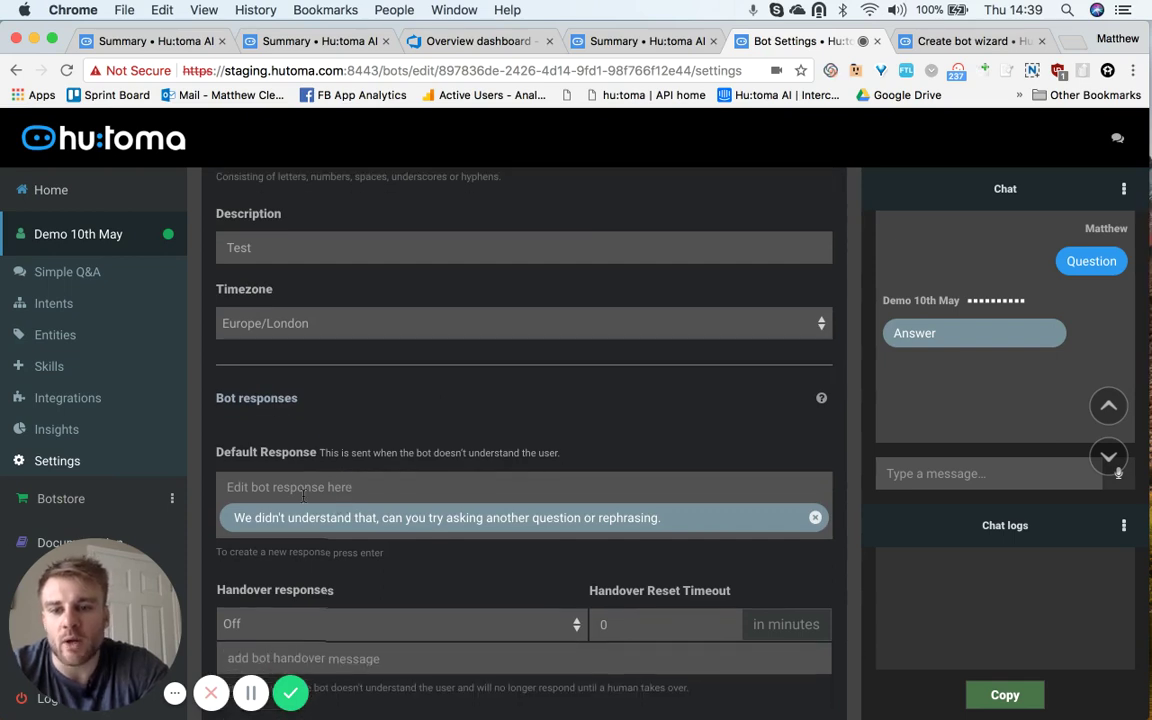
{"action": "scroll", "coordinate": [341, 436], "scroll_direction": "down", "scroll_amount": 2}
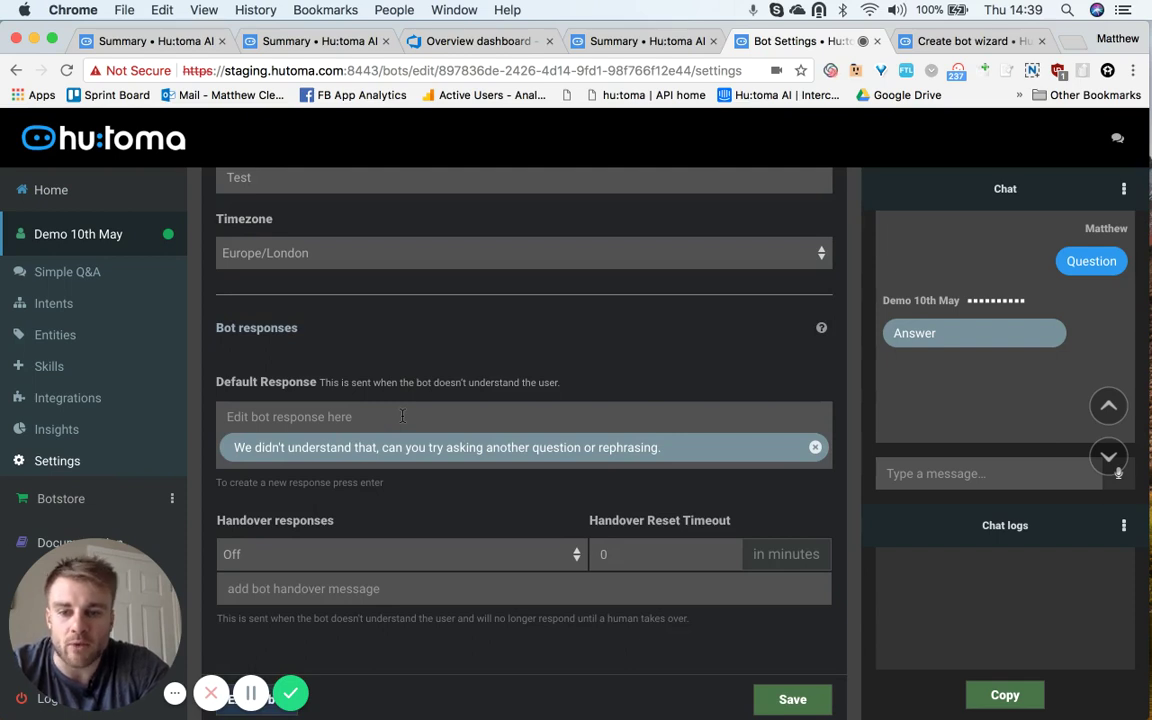
{"action": "scroll", "coordinate": [390, 543], "scroll_direction": "down", "scroll_amount": 4}
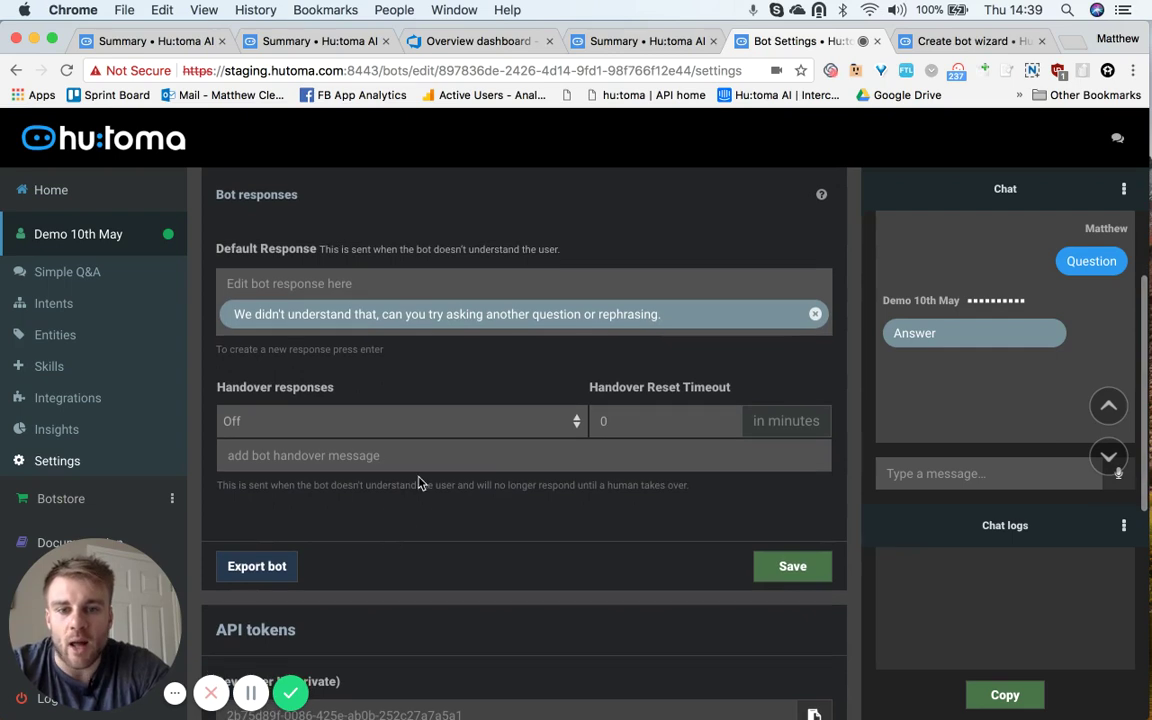
Review the available handover response options without choosing one, and clear the handover reset timeout.
{"action": "left_click", "coordinate": [469, 427]}
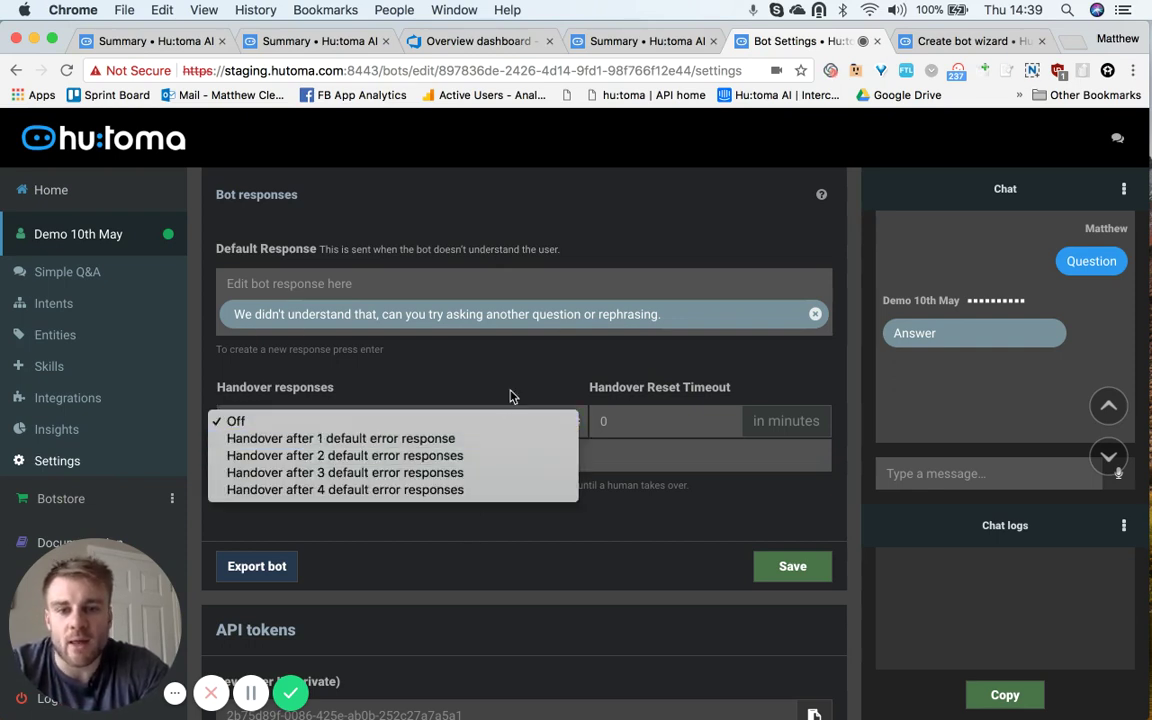
{"action": "left_click", "coordinate": [598, 400]}
{"action": "left_click", "coordinate": [633, 424]}
{"action": "key", "text": "BackSpace"}
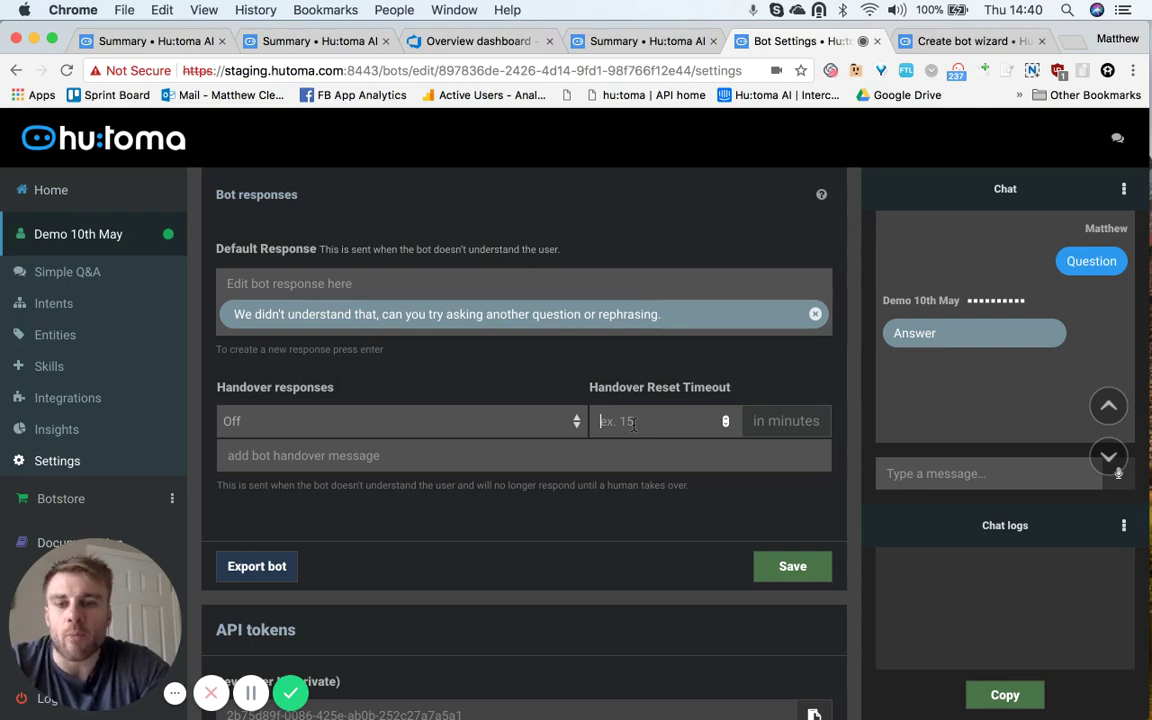
Enter "Please wait for an Agent." as the bot handover message.
{"action": "left_click", "coordinate": [482, 466]}
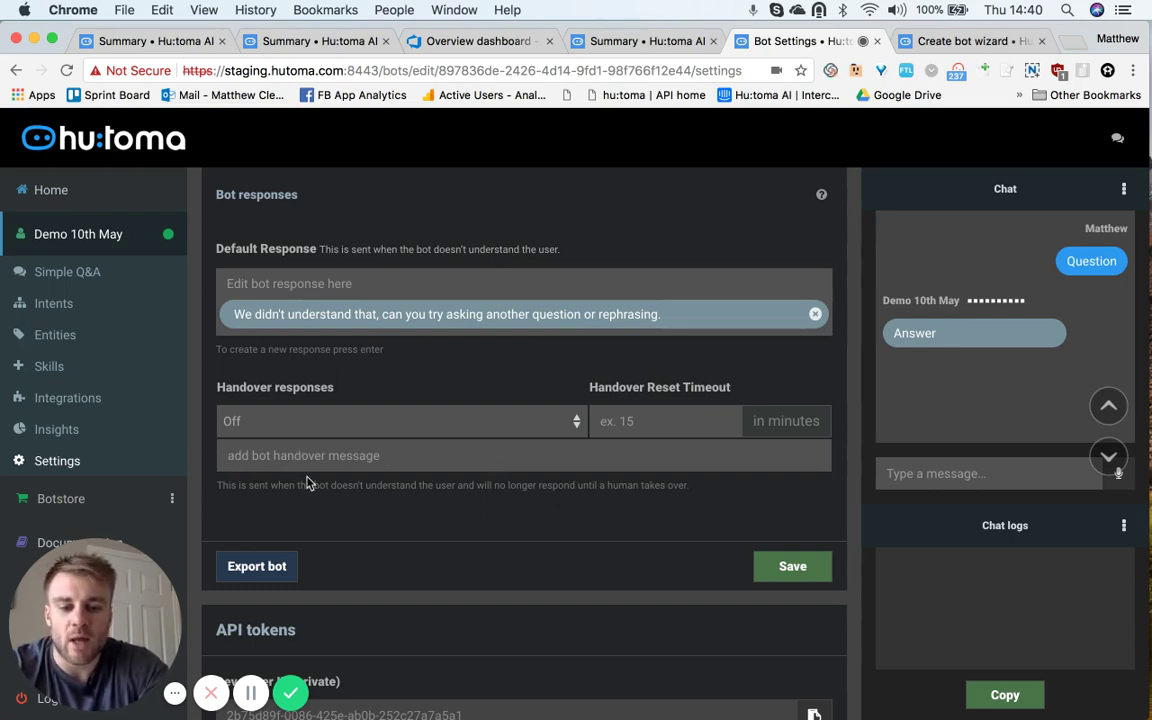
{"action": "type", "text": "Please wai"}
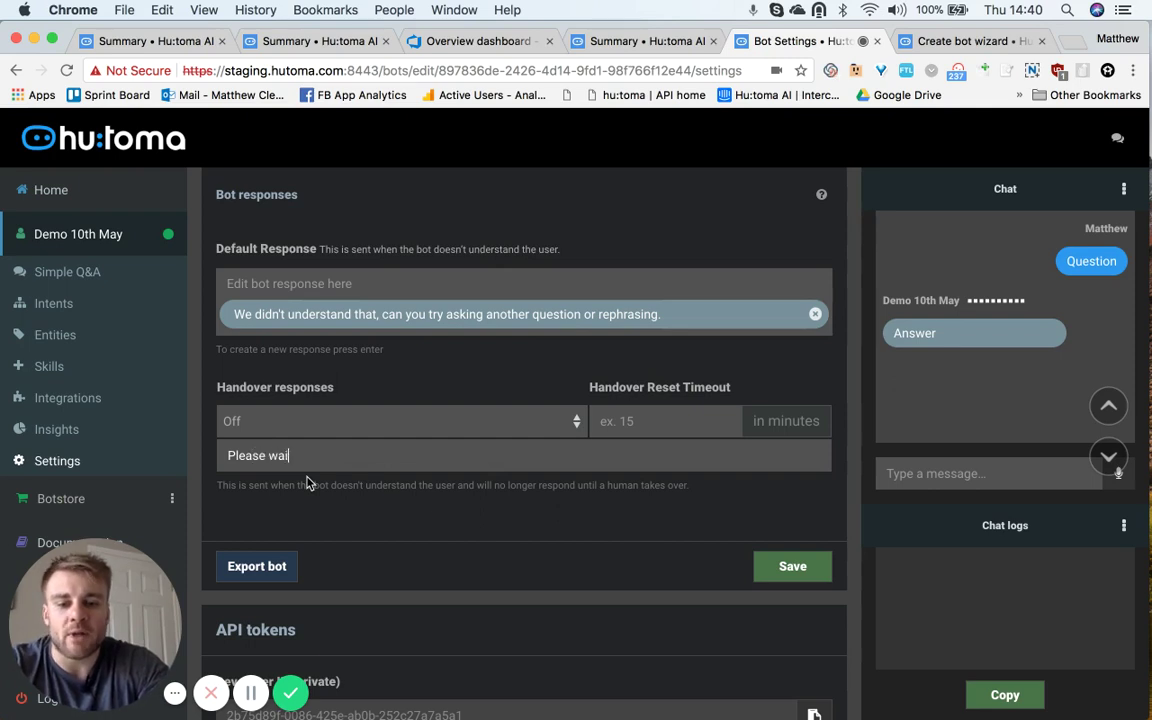
{"action": "type", "text": "t for an A"}
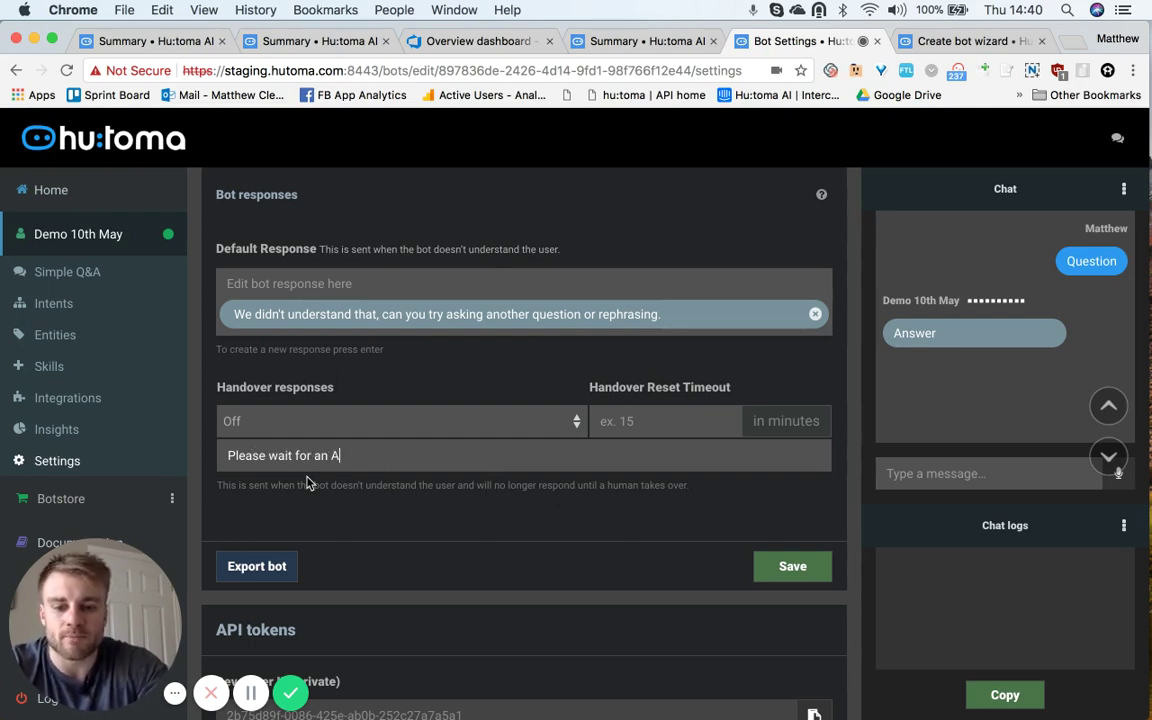
{"action": "type", "text": "gent."}
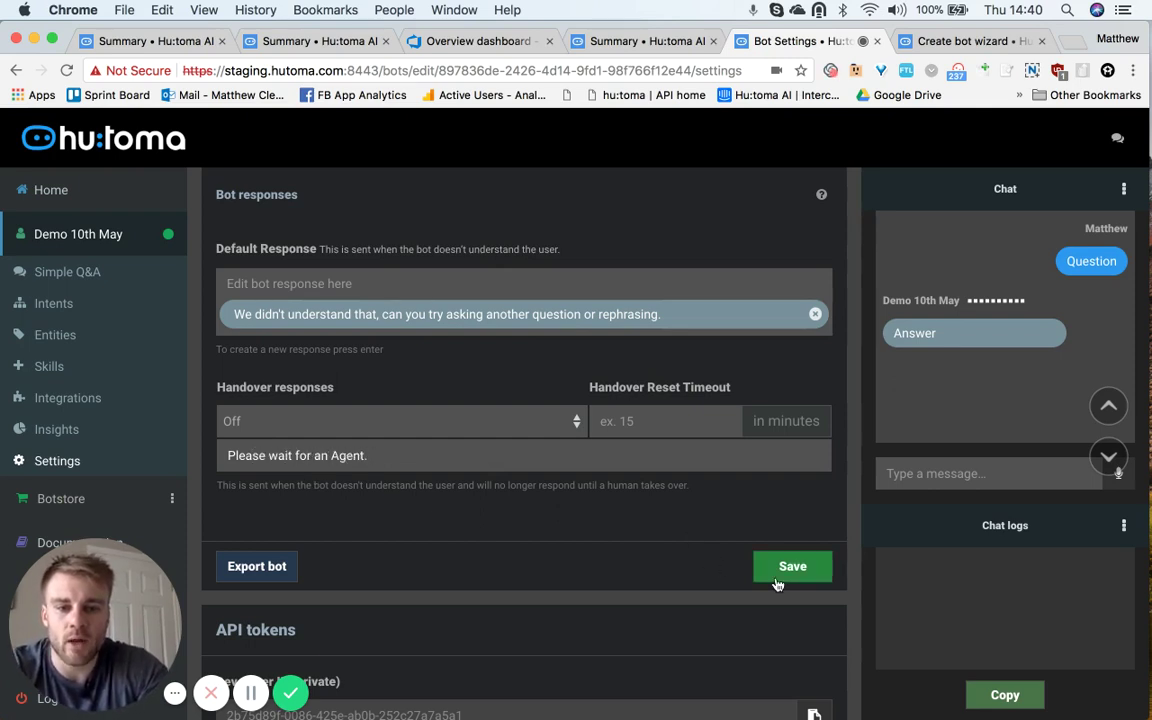
Set handover after 1 default error response with a reset timeout of 30 minutes, and save the bot settings.
{"action": "scroll", "coordinate": [776, 582], "scroll_direction": "down", "scroll_amount": 1}
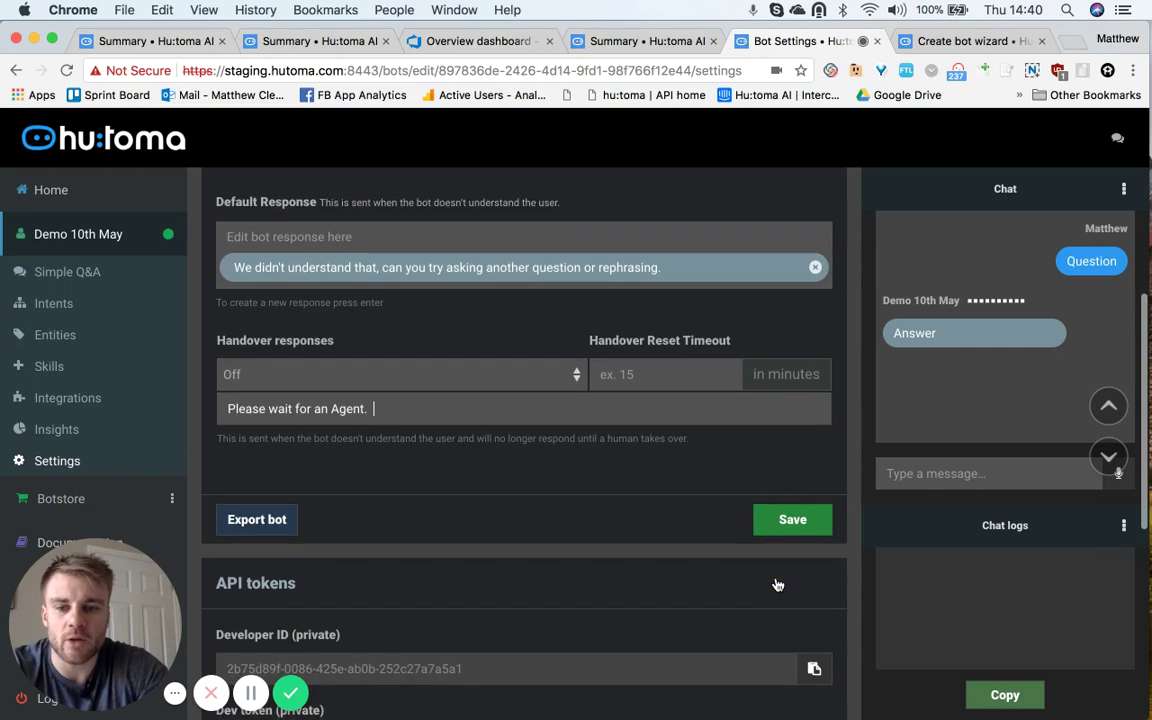
{"action": "left_click", "coordinate": [512, 375]}
{"action": "key", "text": "Return"}
{"action": "key", "text": "Tab"}
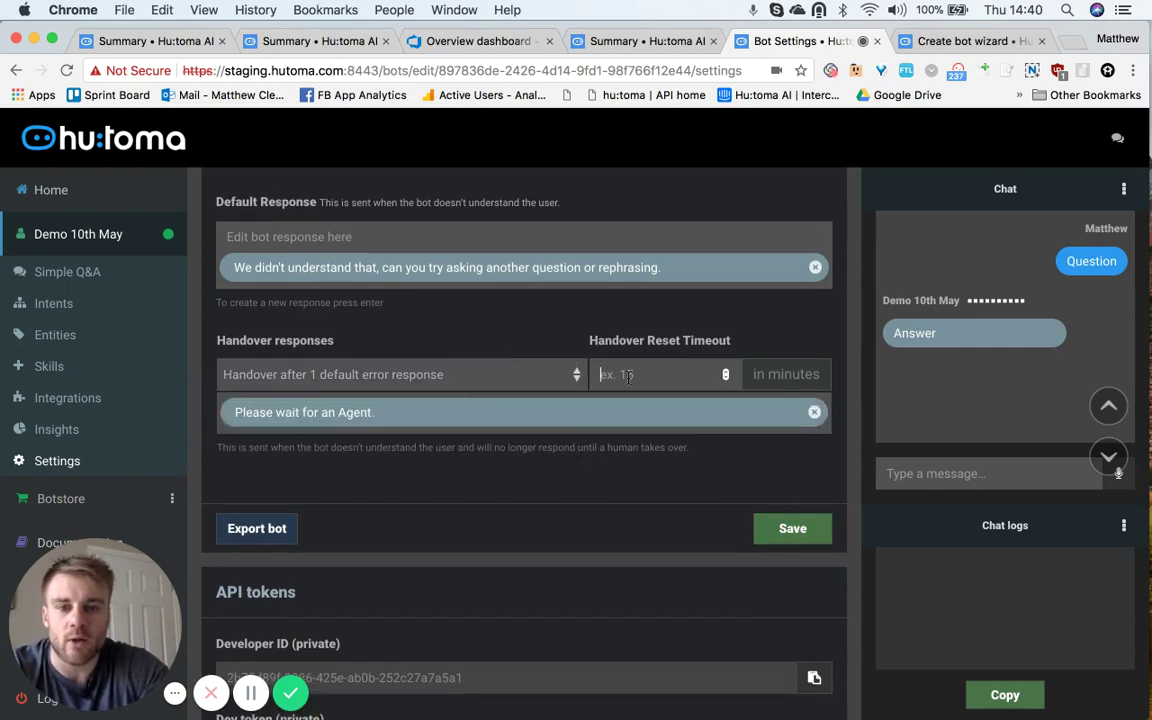
{"action": "type", "text": "30"}
{"action": "left_click", "coordinate": [793, 529]}
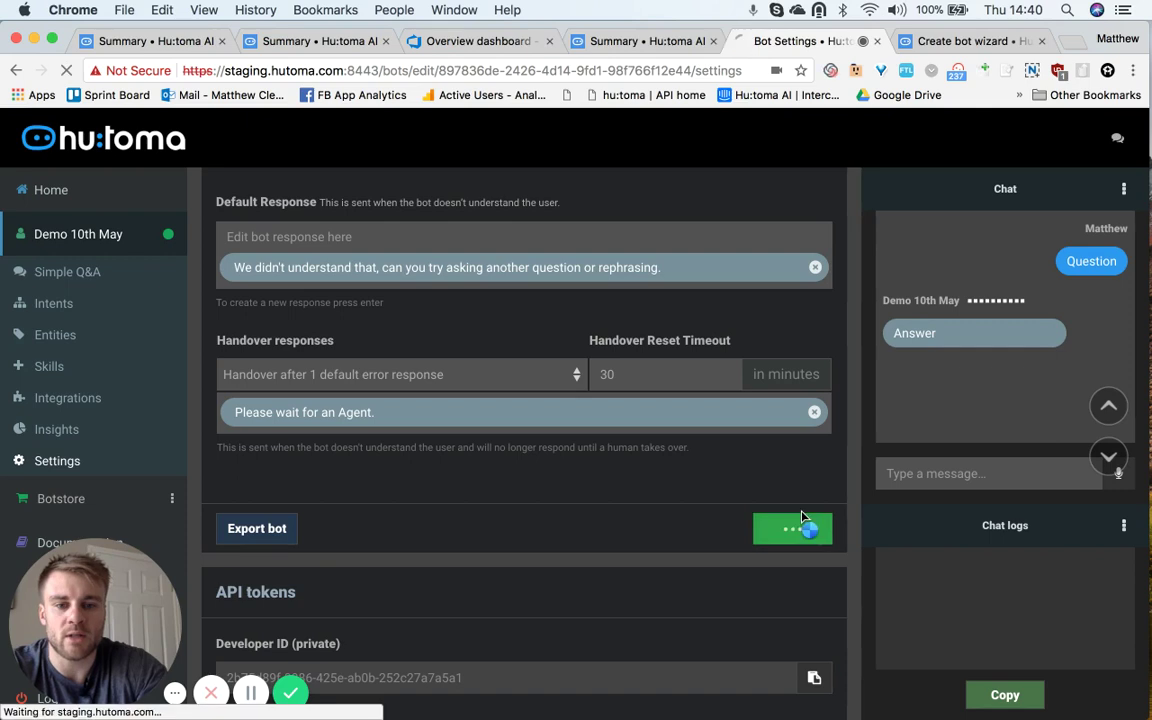
Open the bot's insights and examine the chat log download dates and the daily chat sessions and interactions charts.
{"action": "scroll", "coordinate": [679, 493], "scroll_direction": "down", "scroll_amount": 2}
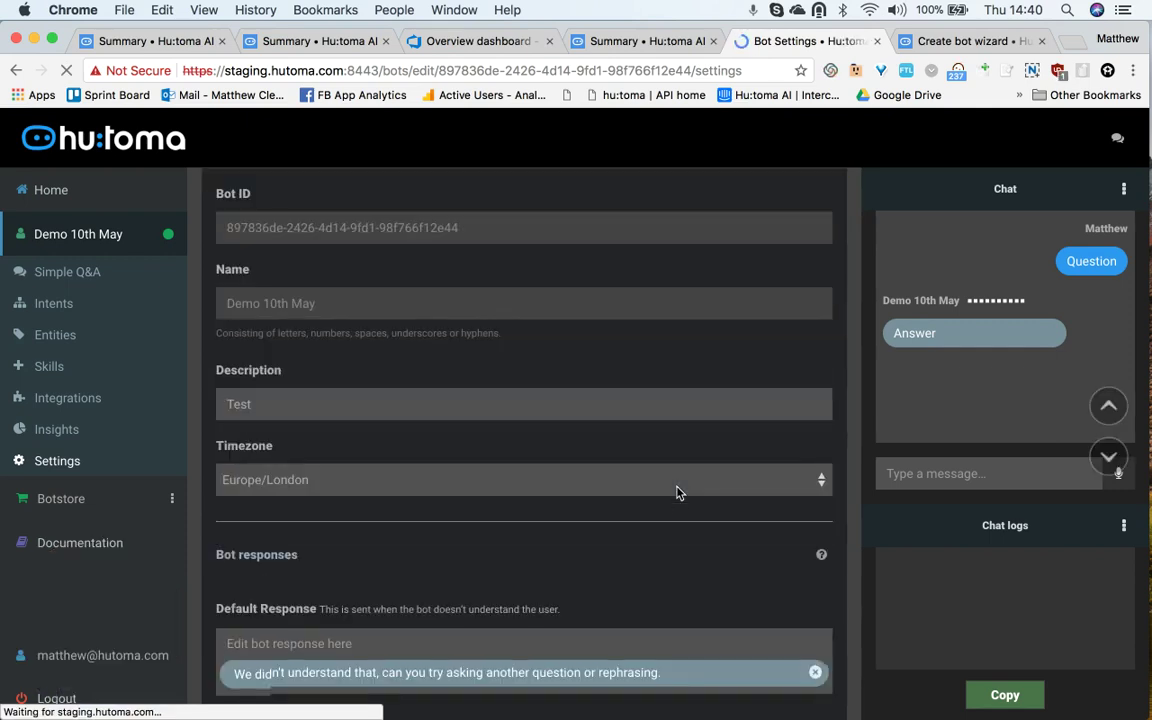
{"action": "scroll", "coordinate": [430, 483], "scroll_direction": "down", "scroll_amount": 6}
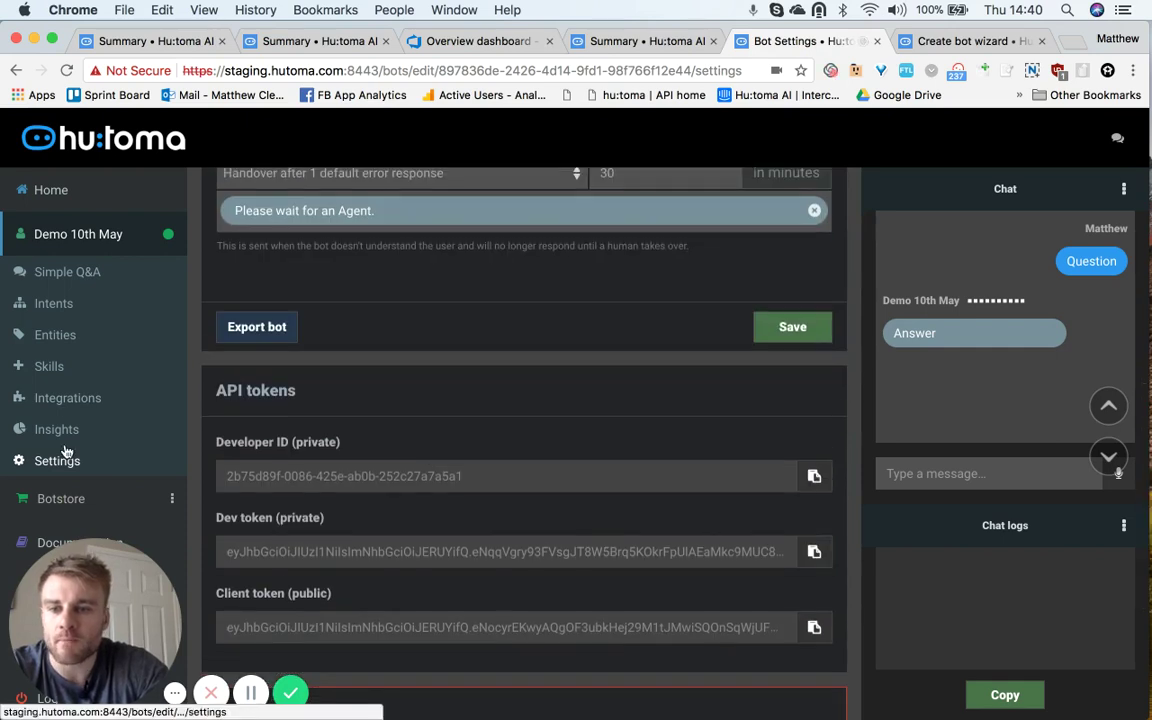
{"action": "scroll", "coordinate": [67, 451], "scroll_direction": "down", "scroll_amount": 1}
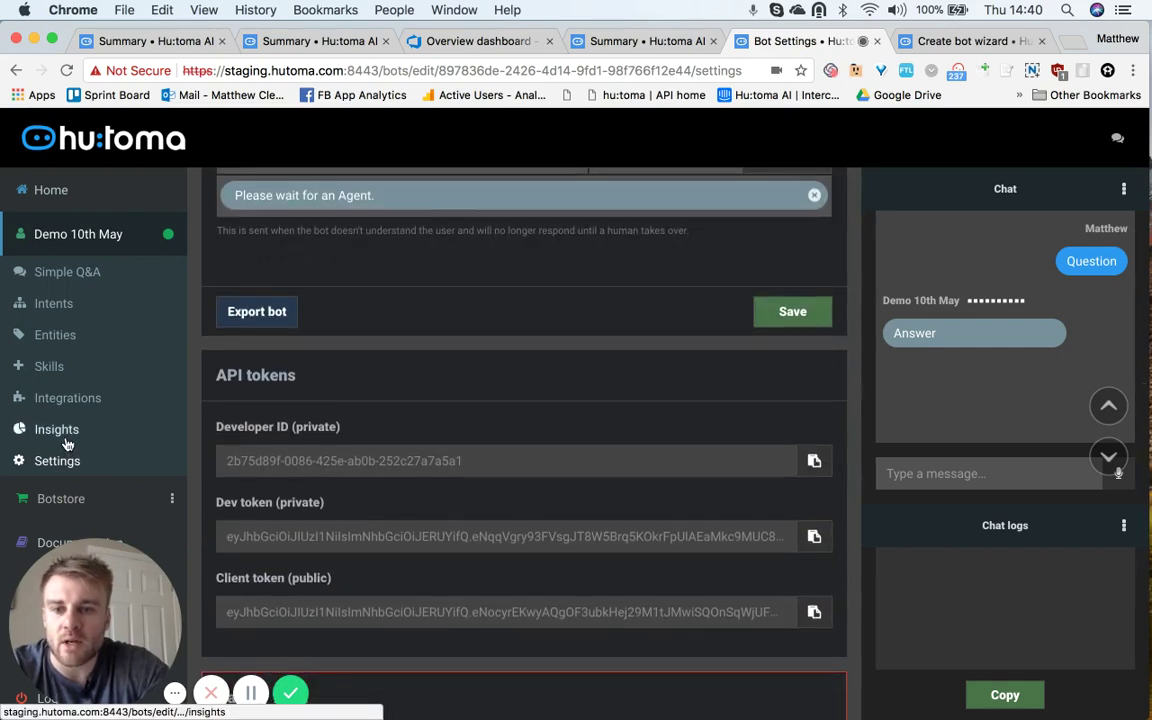
{"action": "left_click", "coordinate": [67, 440]}
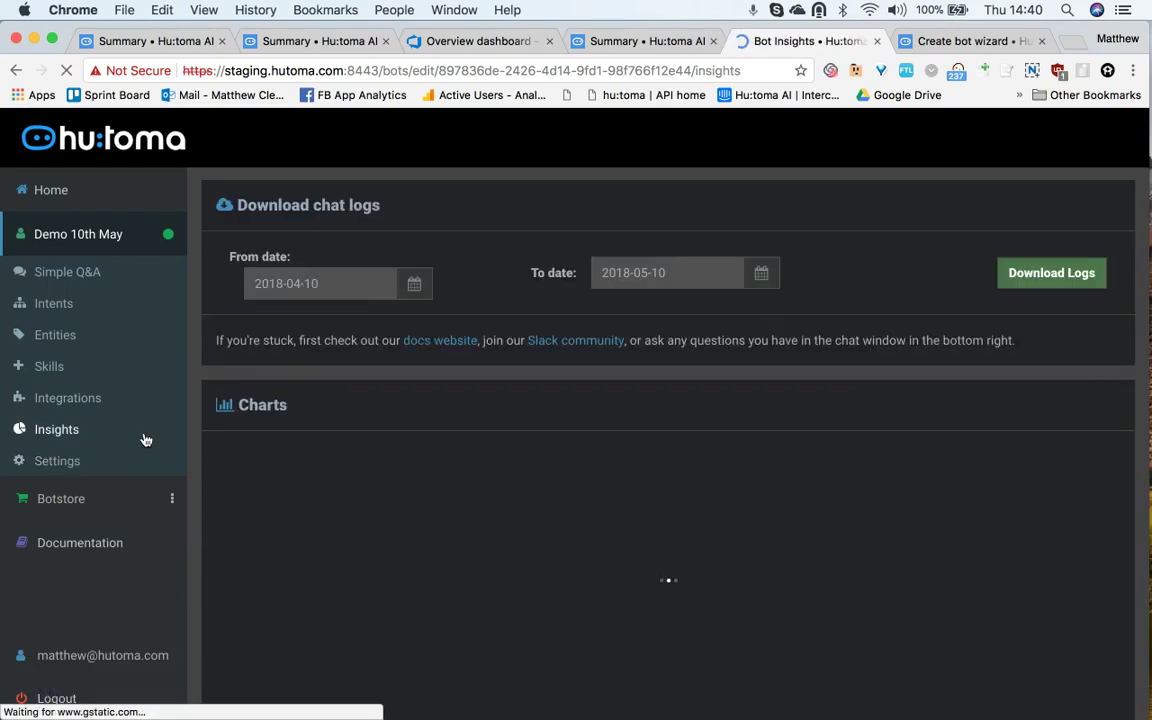
{"action": "scroll", "coordinate": [440, 509], "scroll_direction": "down", "scroll_amount": 1}
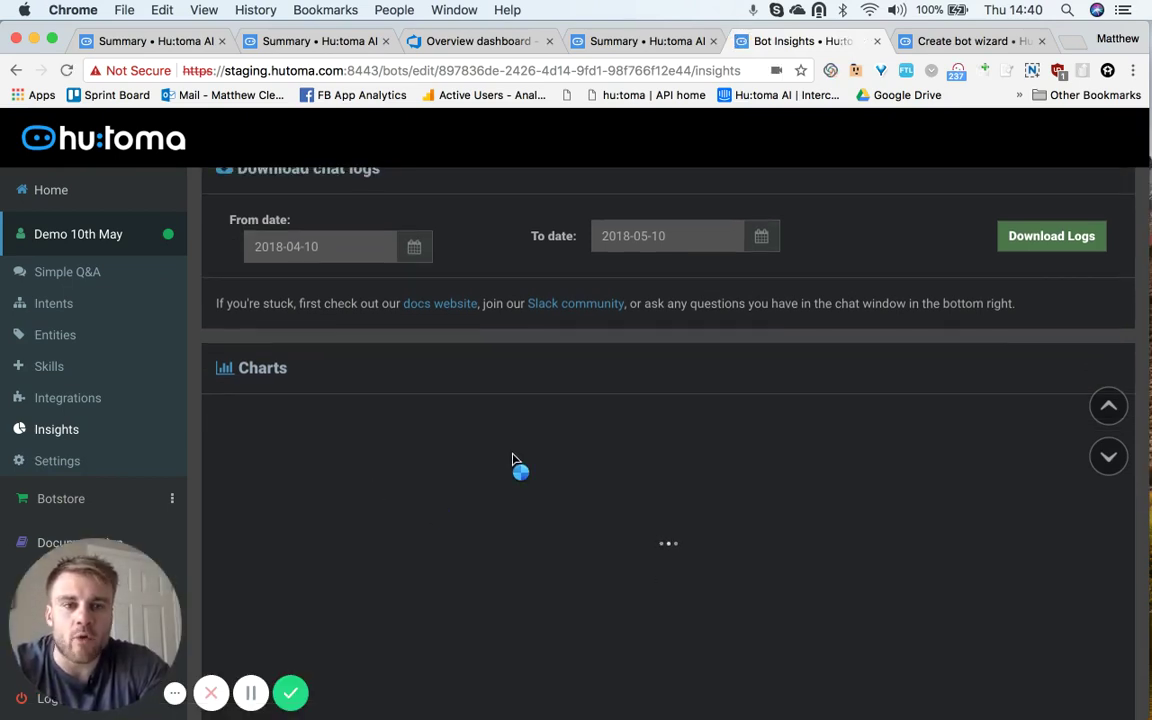
{"action": "scroll", "coordinate": [512, 460], "scroll_direction": "down", "scroll_amount": 1}
{"action": "scroll", "coordinate": [512, 460], "scroll_direction": "down", "scroll_amount": 1}
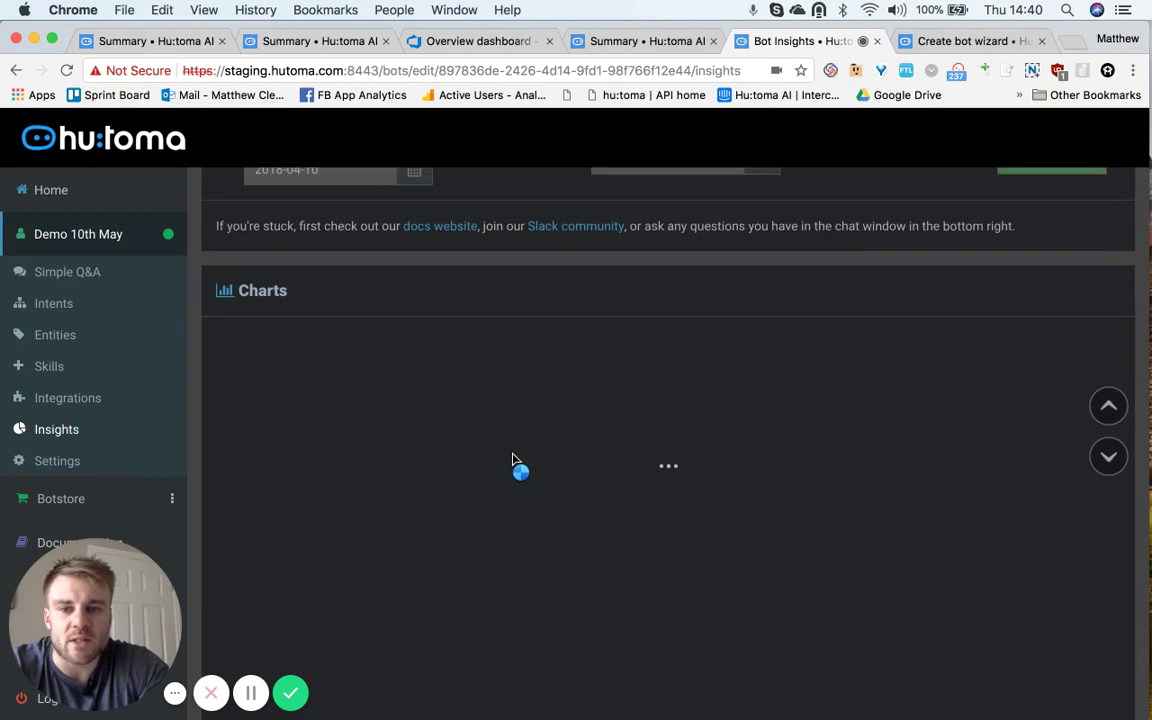
{"action": "scroll", "coordinate": [512, 460], "scroll_direction": "down", "scroll_amount": 1}
{"action": "scroll", "coordinate": [512, 460], "scroll_direction": "down", "scroll_amount": 1}
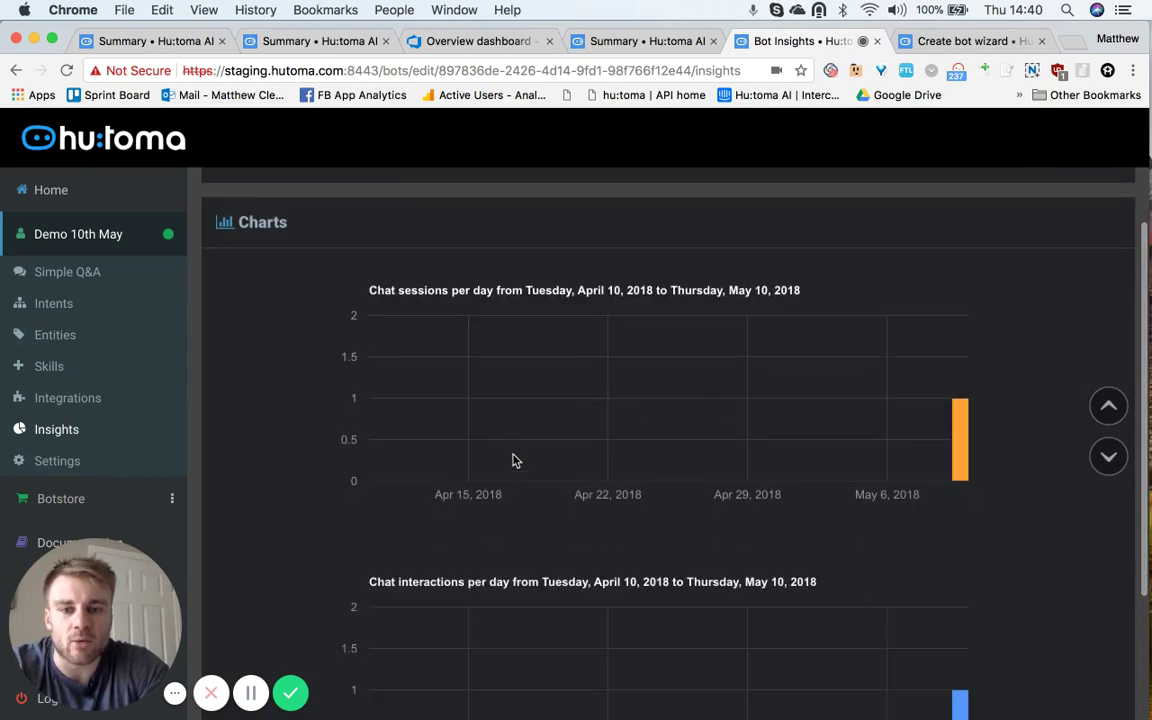
{"action": "scroll", "coordinate": [512, 460], "scroll_direction": "down", "scroll_amount": 1}
{"action": "scroll", "coordinate": [512, 460], "scroll_direction": "down", "scroll_amount": 1}
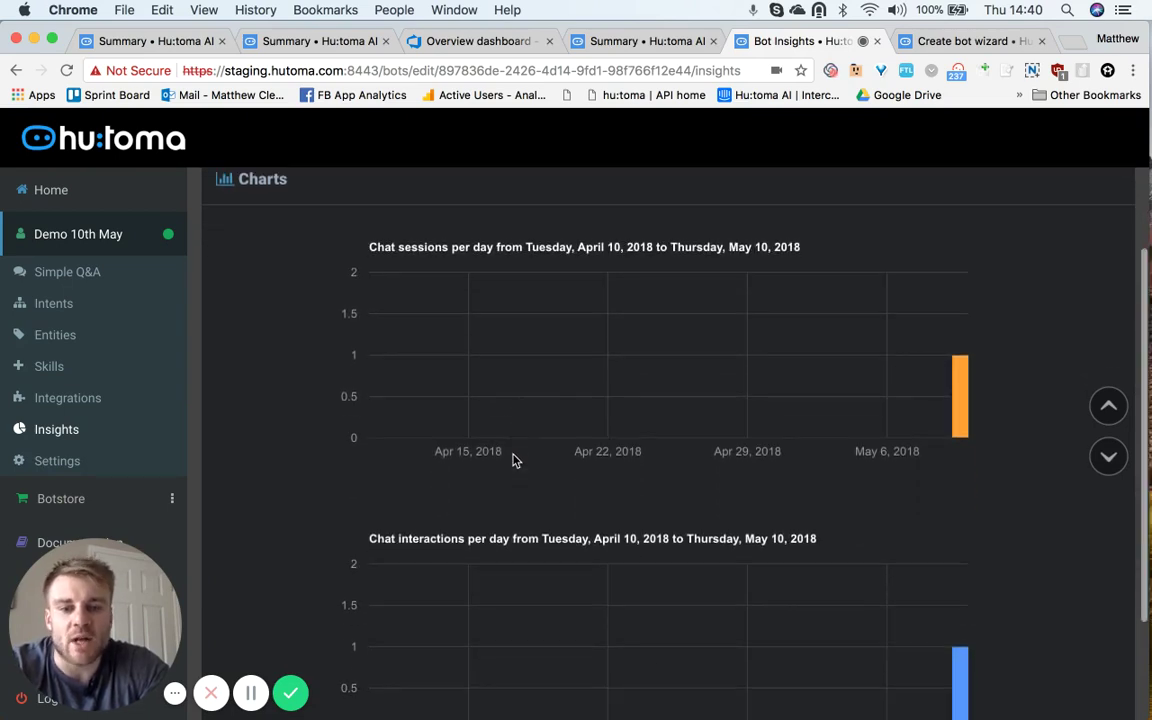
{"action": "scroll", "coordinate": [512, 460], "scroll_direction": "down", "scroll_amount": 1}
{"action": "scroll", "coordinate": [512, 460], "scroll_direction": "down", "scroll_amount": 1}
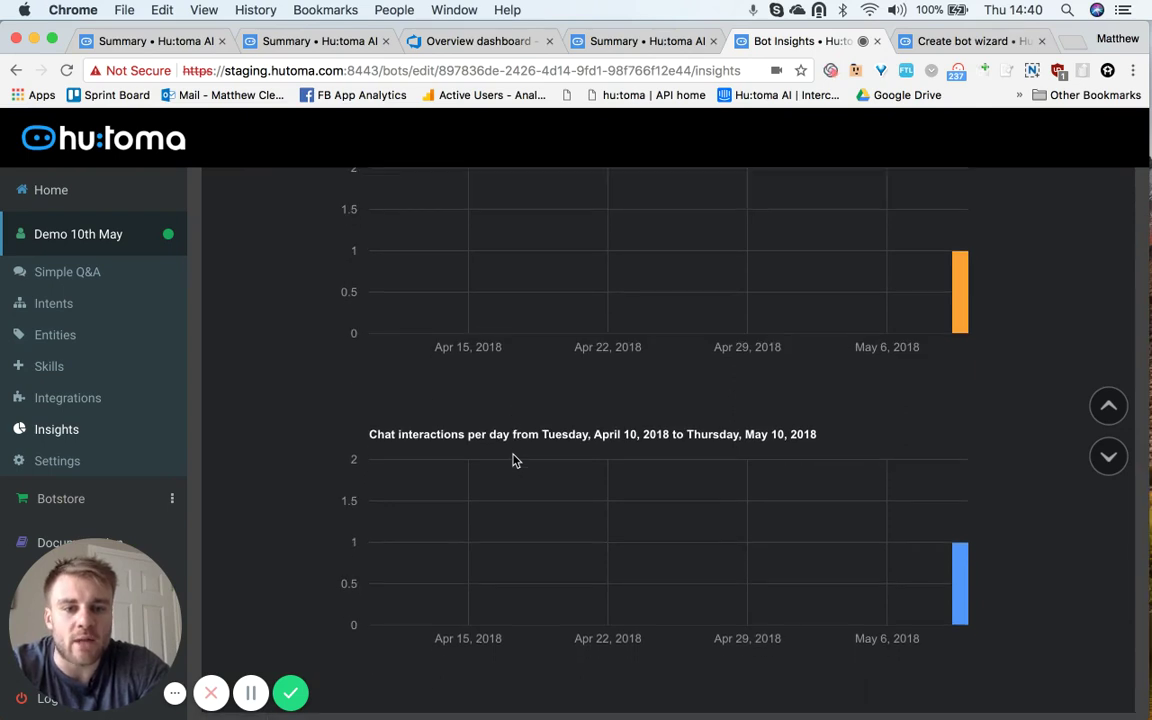
{"action": "scroll", "coordinate": [514, 460], "scroll_direction": "up", "scroll_amount": 2}
{"action": "scroll", "coordinate": [694, 478], "scroll_direction": "down", "scroll_amount": 2}
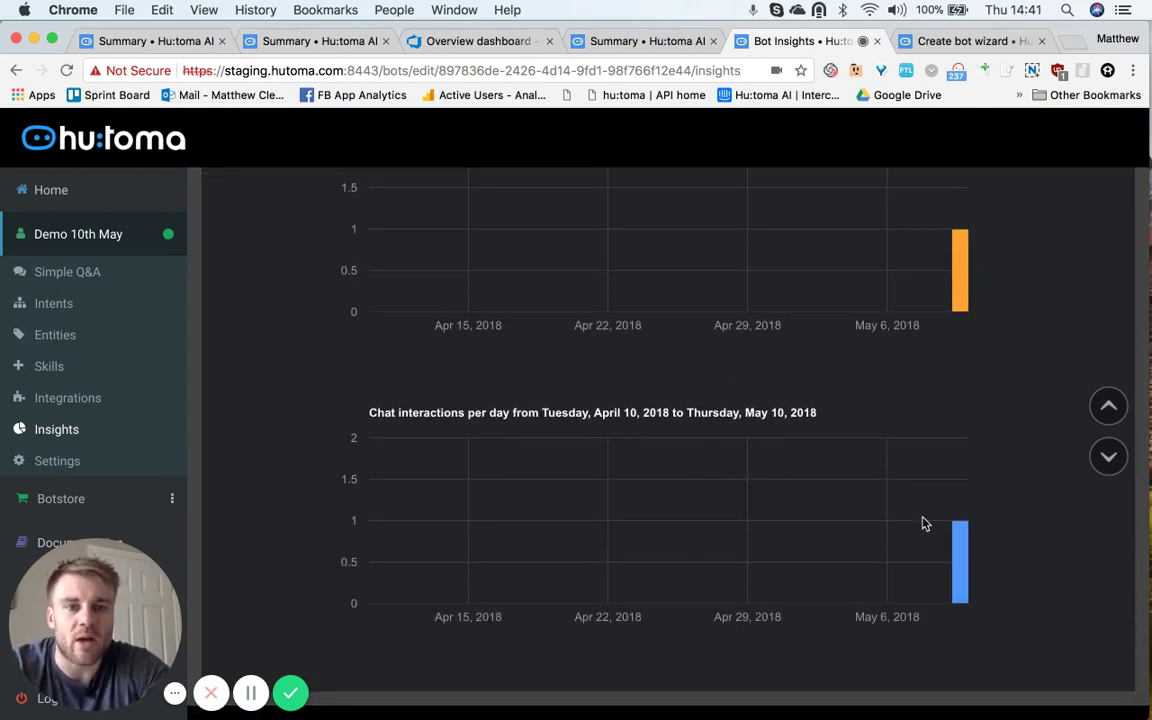
{"action": "left_click", "coordinate": [964, 547]}
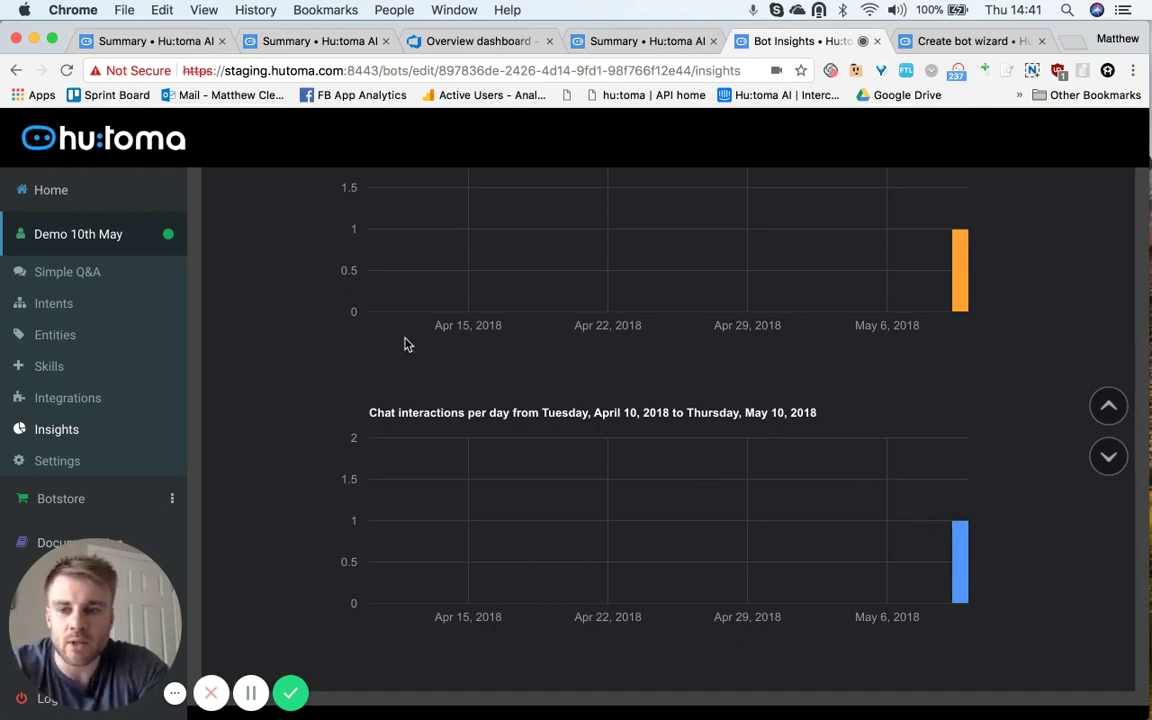
{"action": "scroll", "coordinate": [520, 500], "scroll_direction": "up", "scroll_amount": 2}
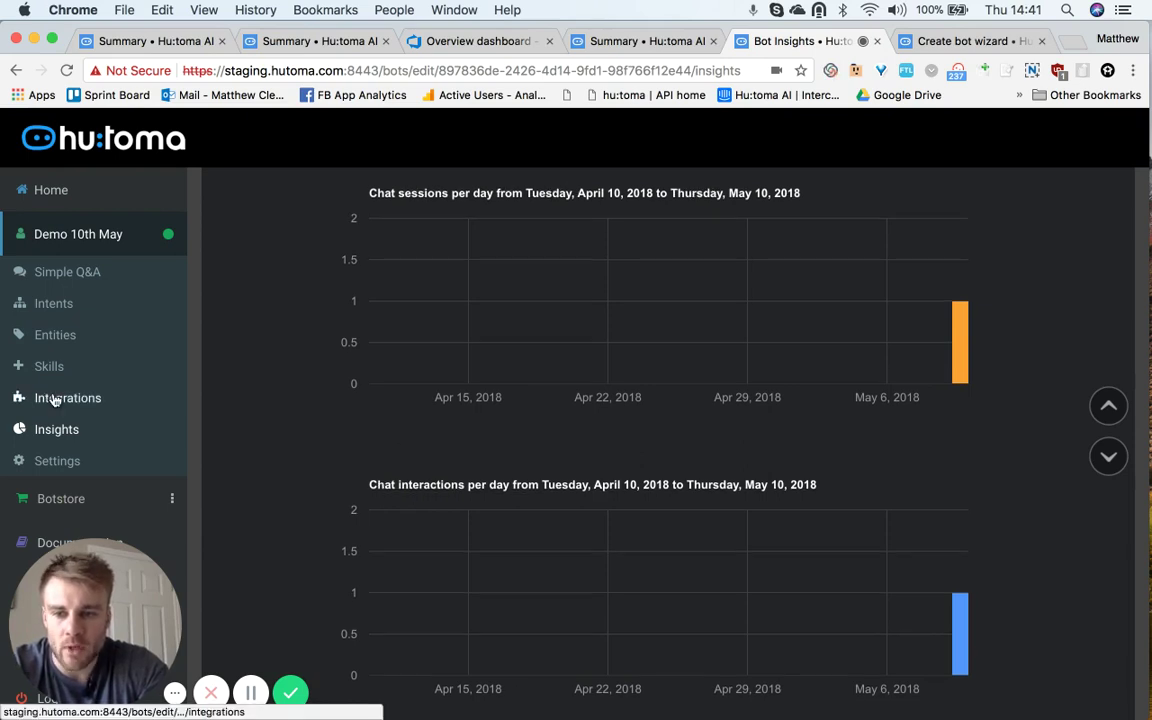
{"action": "scroll", "coordinate": [98, 448], "scroll_direction": "down", "scroll_amount": 2}
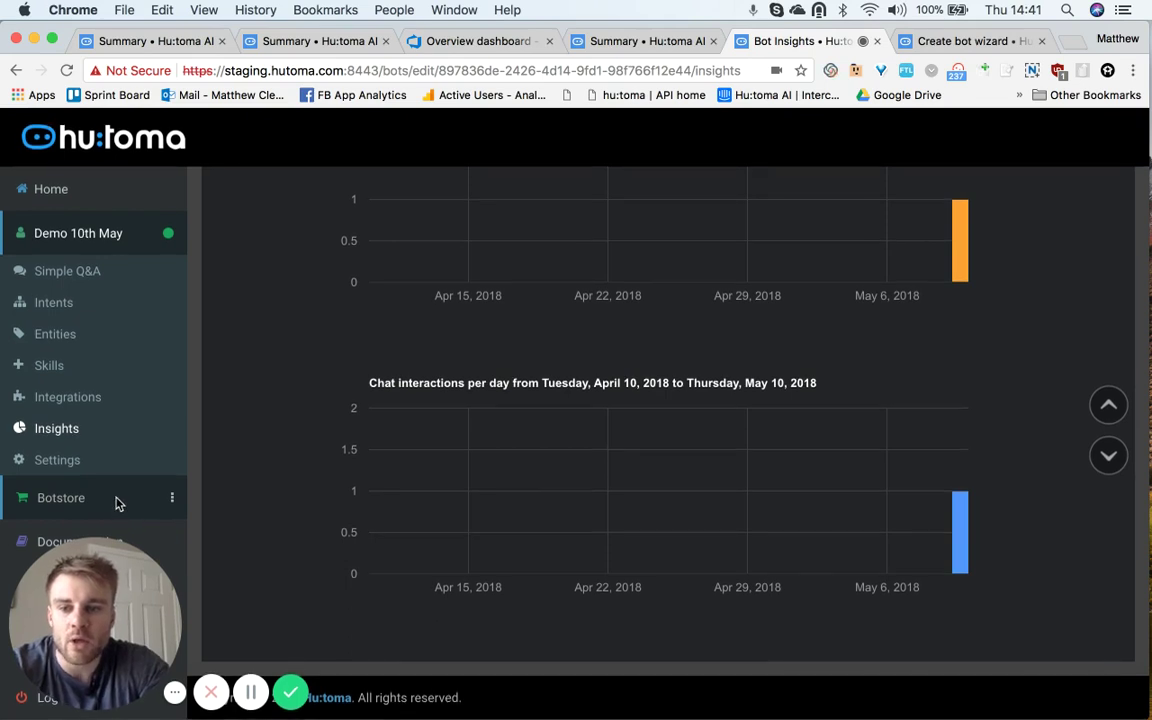
Browse all skills in the Botstore and add the free Chit-Chat skill to the account.
{"action": "left_click", "coordinate": [41, 504]}
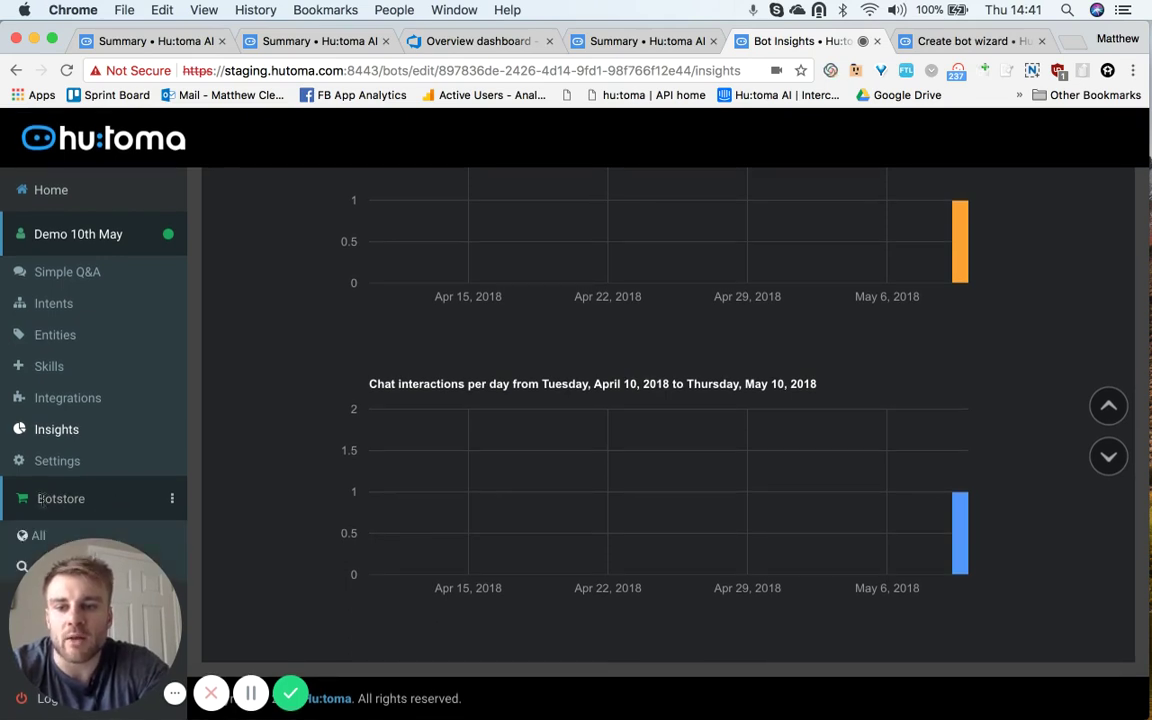
{"action": "left_click", "coordinate": [28, 536]}
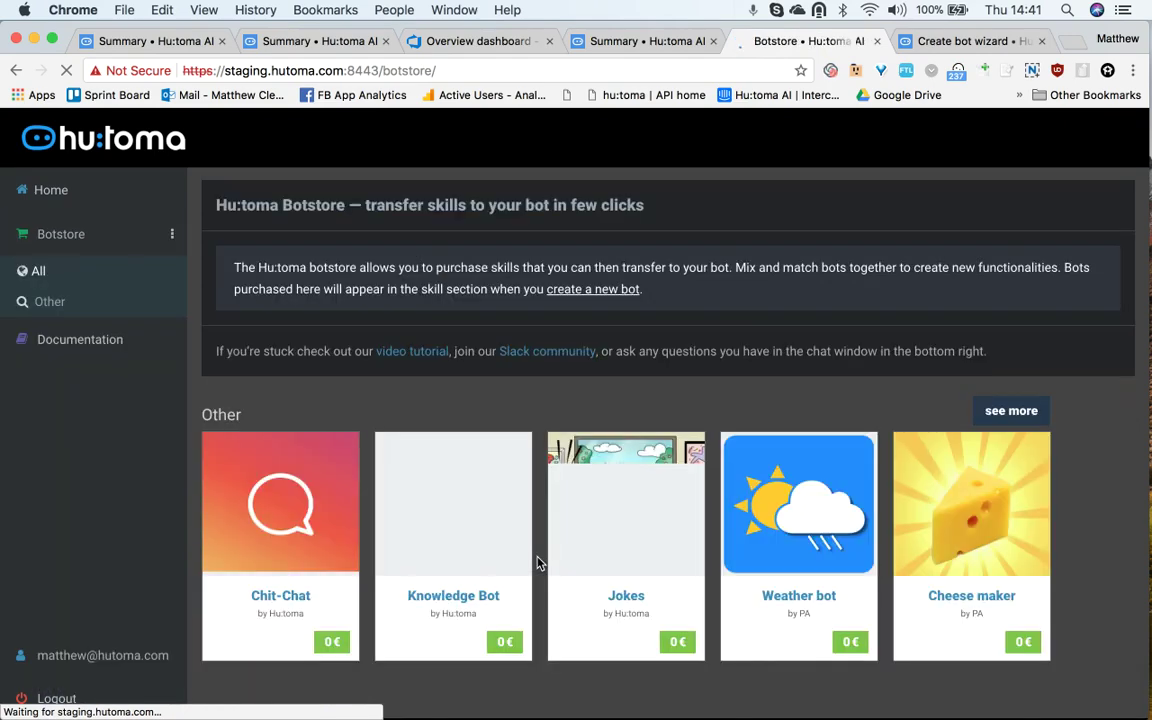
{"action": "scroll", "coordinate": [537, 563], "scroll_direction": "down", "scroll_amount": 1}
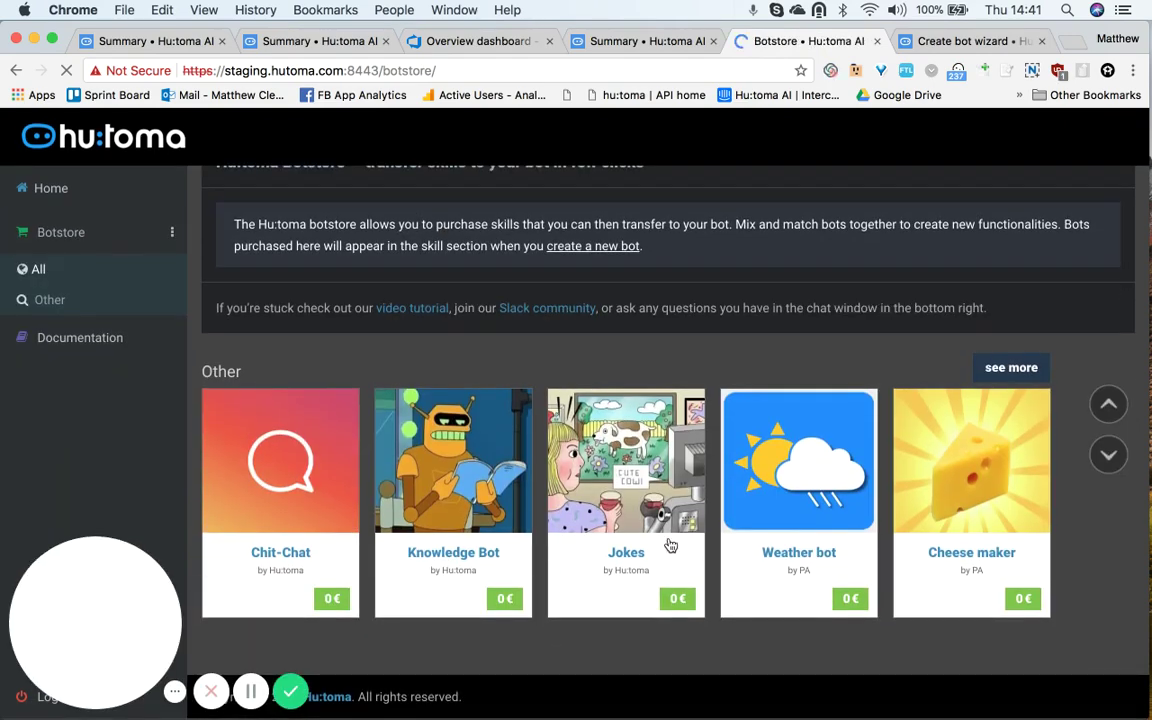
{"action": "left_click", "coordinate": [333, 603]}
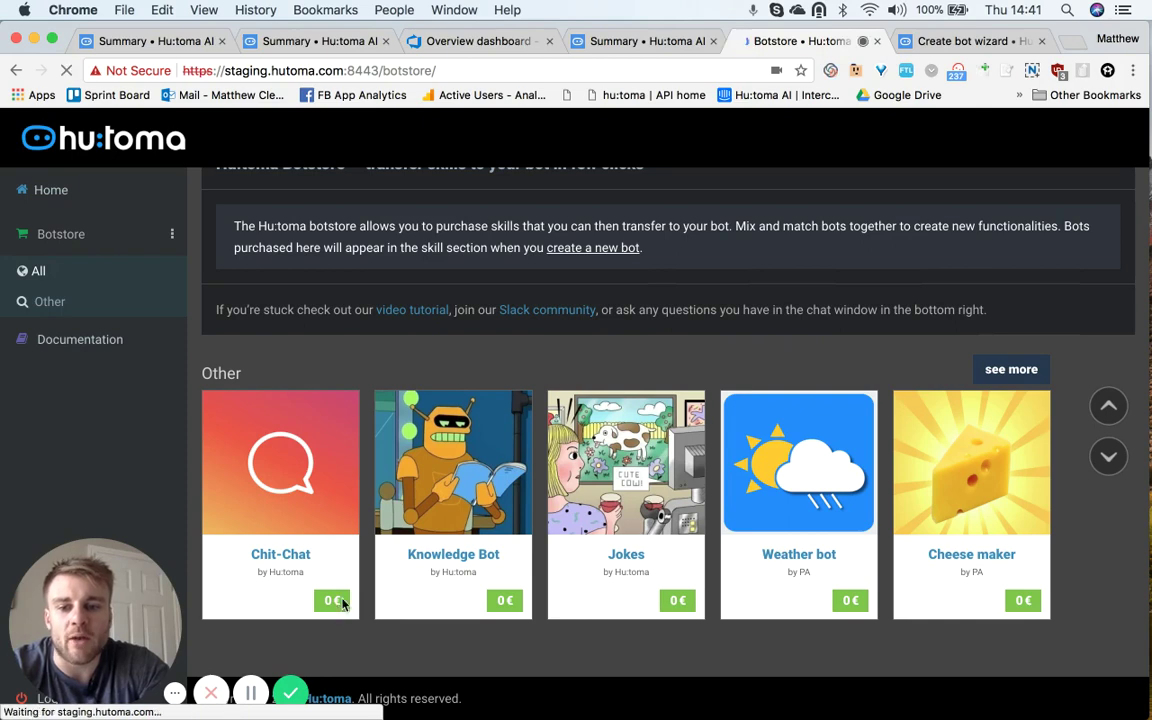
{"action": "scroll", "coordinate": [638, 526], "scroll_direction": "down", "scroll_amount": 3}
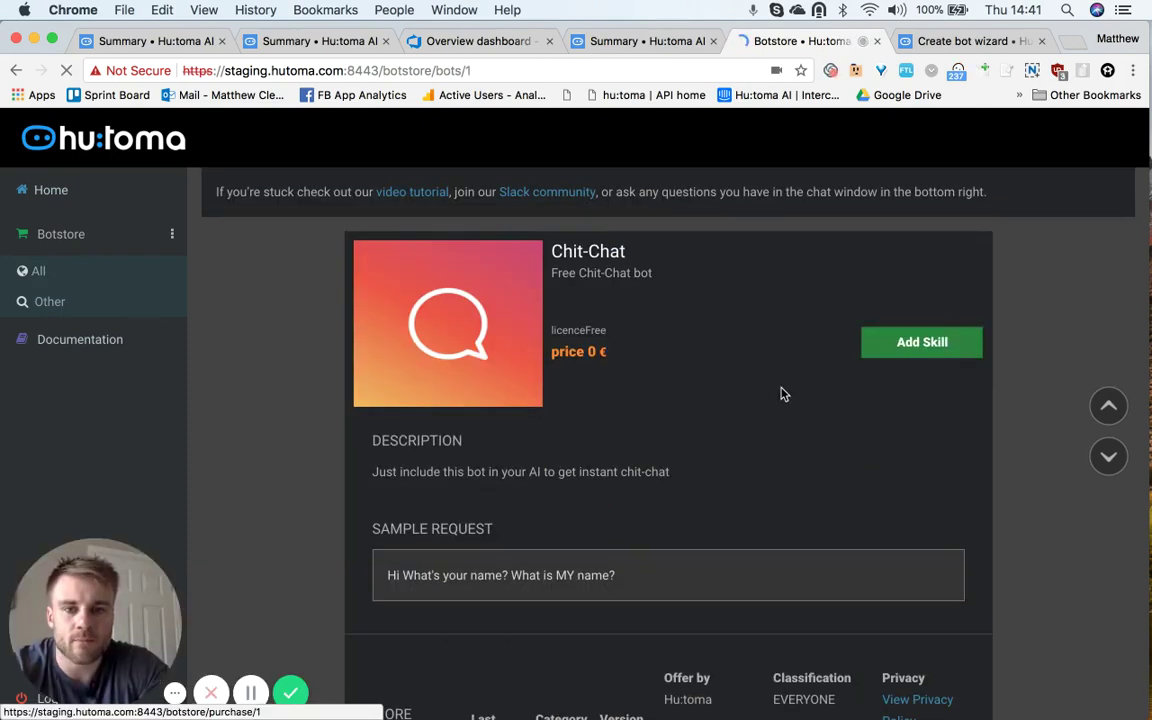
{"action": "scroll", "coordinate": [784, 394], "scroll_direction": "down", "scroll_amount": 1}
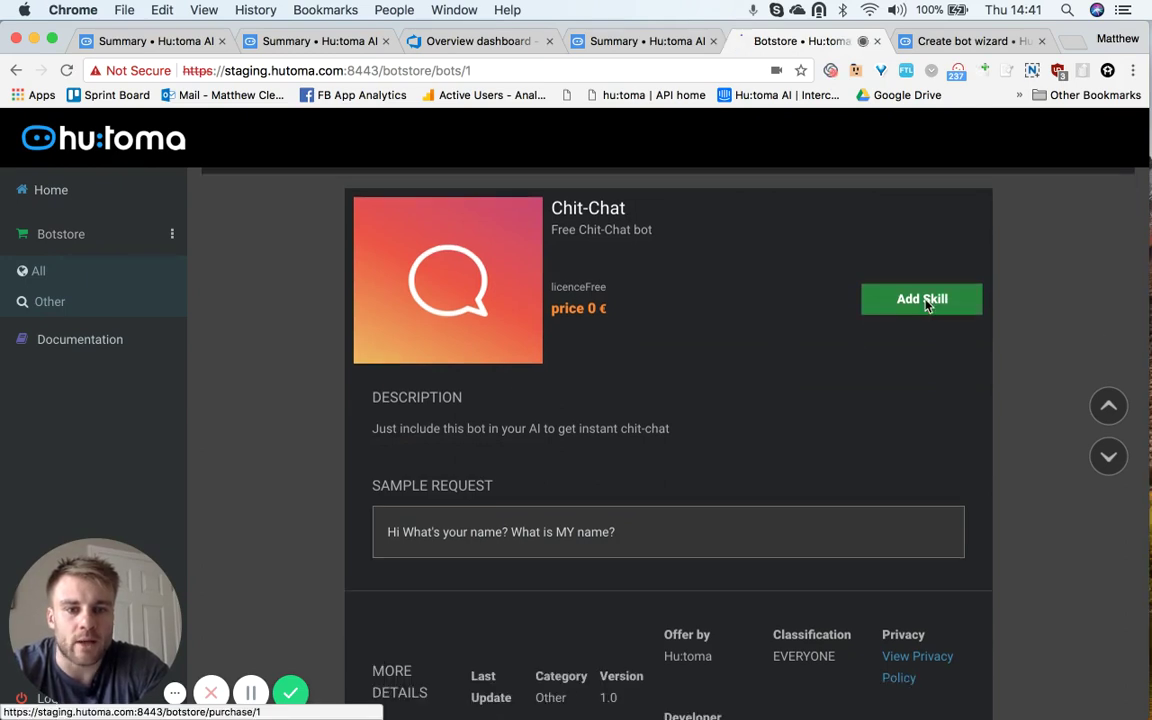
{"action": "left_click", "coordinate": [926, 302]}
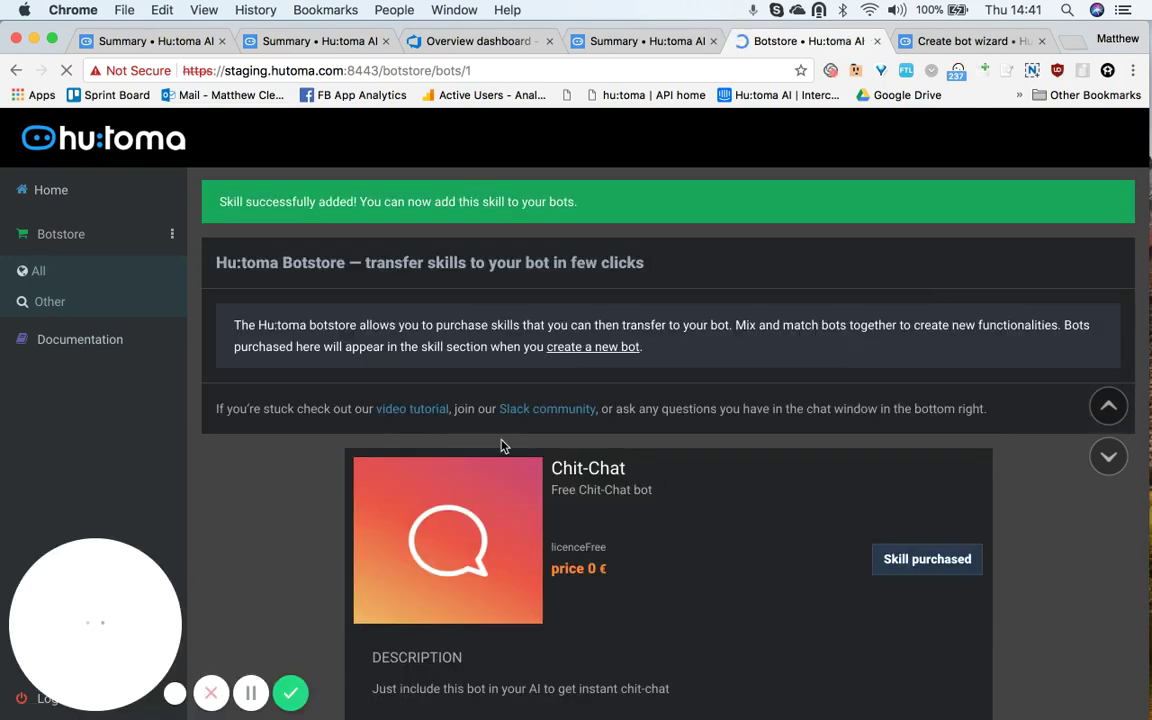
{"action": "scroll", "coordinate": [503, 446], "scroll_direction": "down", "scroll_amount": 1}
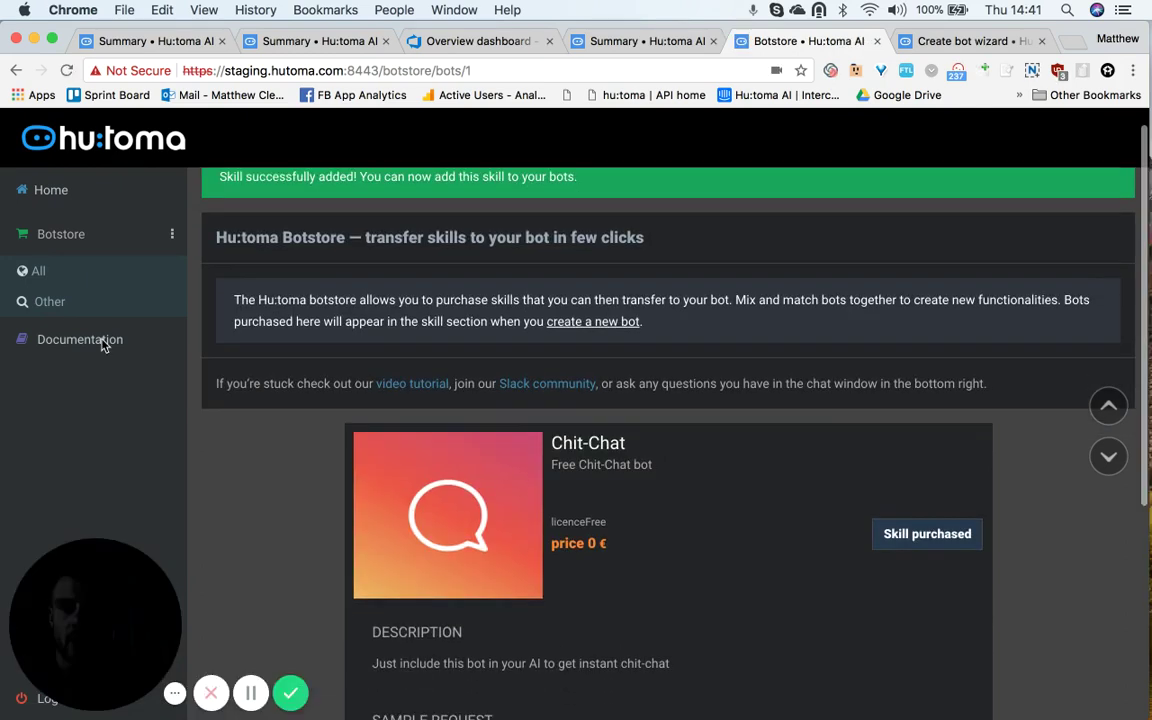
Open the Demo 10th May bot's skills, enable the Chit-Chat skill, and save the change.
{"action": "left_click", "coordinate": [62, 199]}
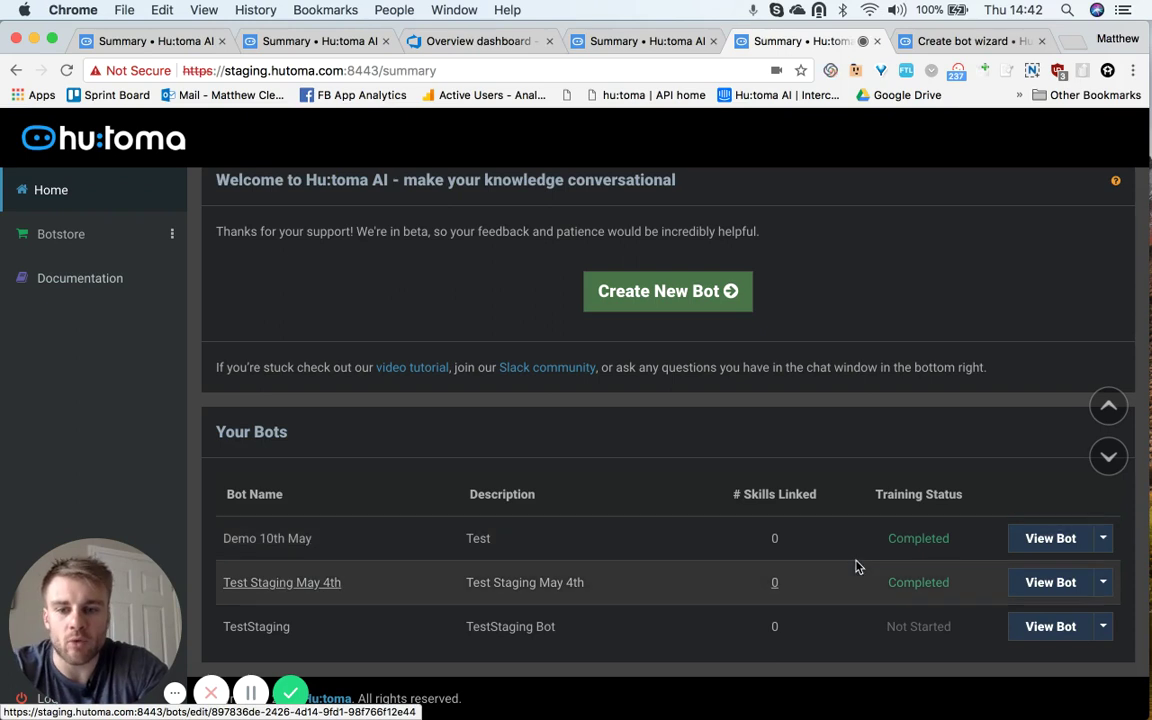
{"action": "left_click", "coordinate": [1050, 538]}
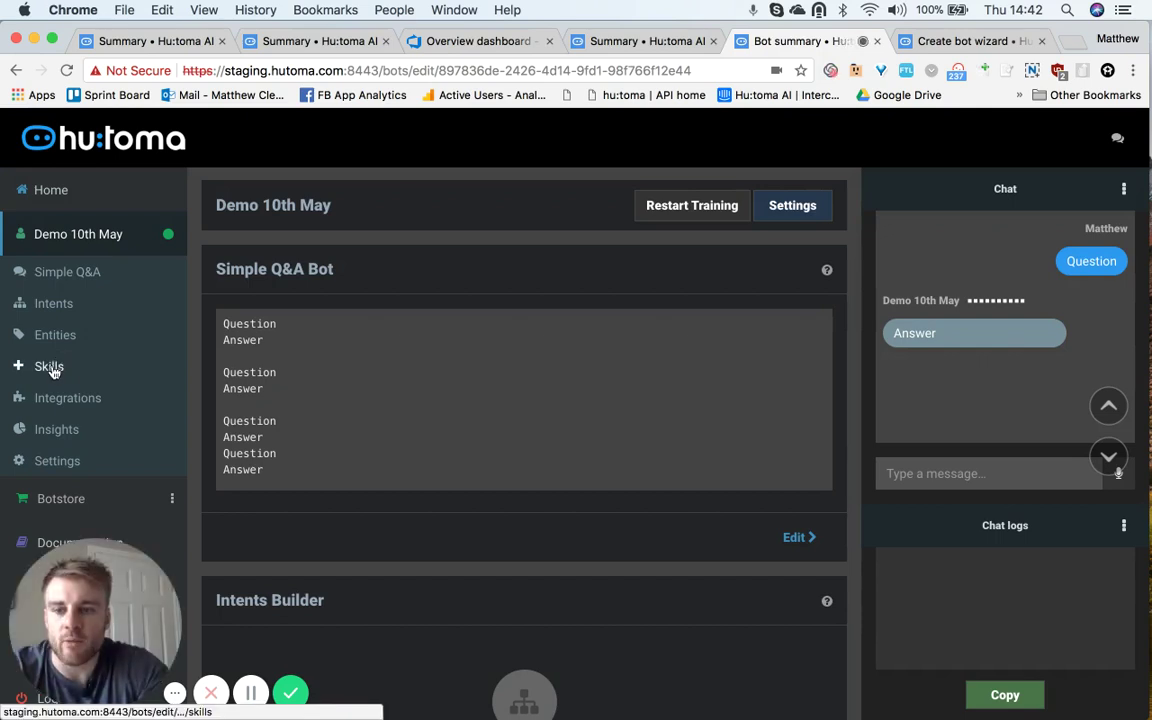
{"action": "left_click", "coordinate": [52, 368]}
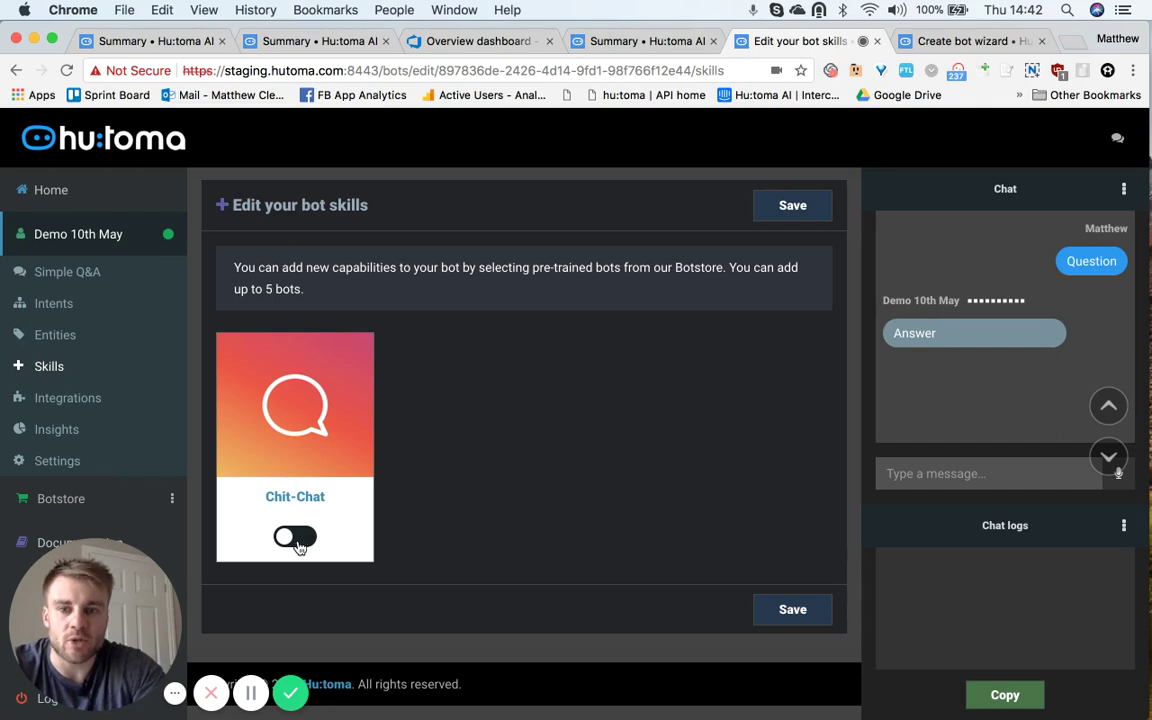
{"action": "left_click", "coordinate": [298, 545]}
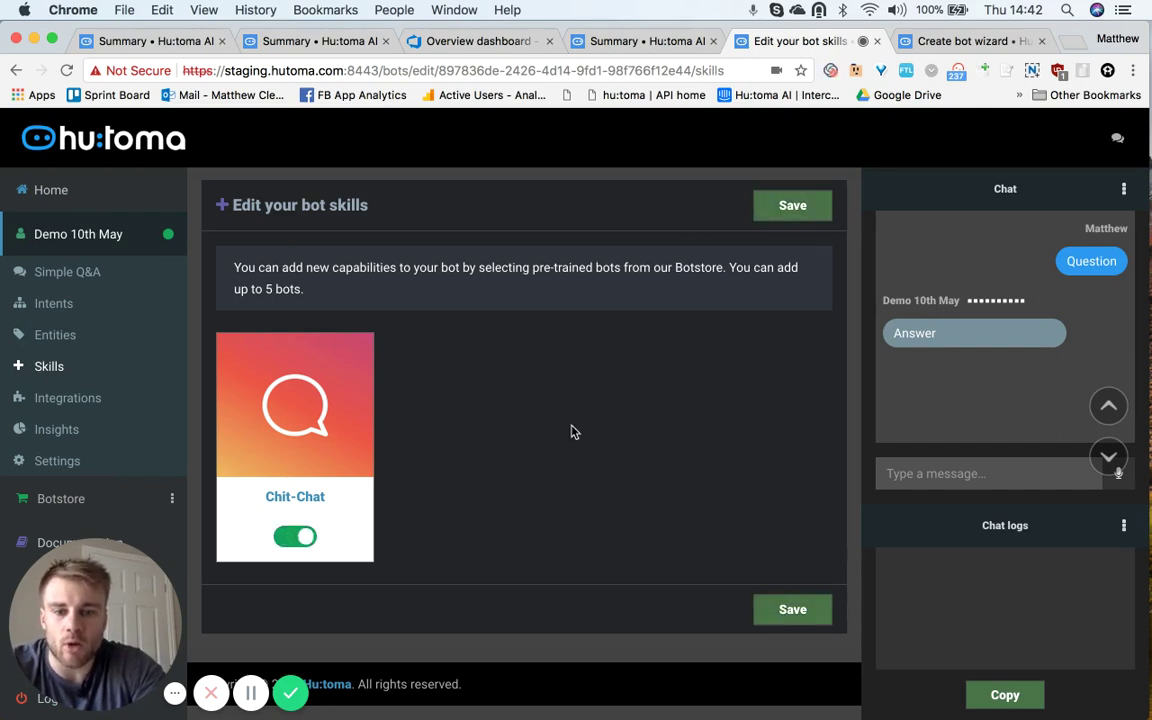
{"action": "left_click", "coordinate": [800, 610]}
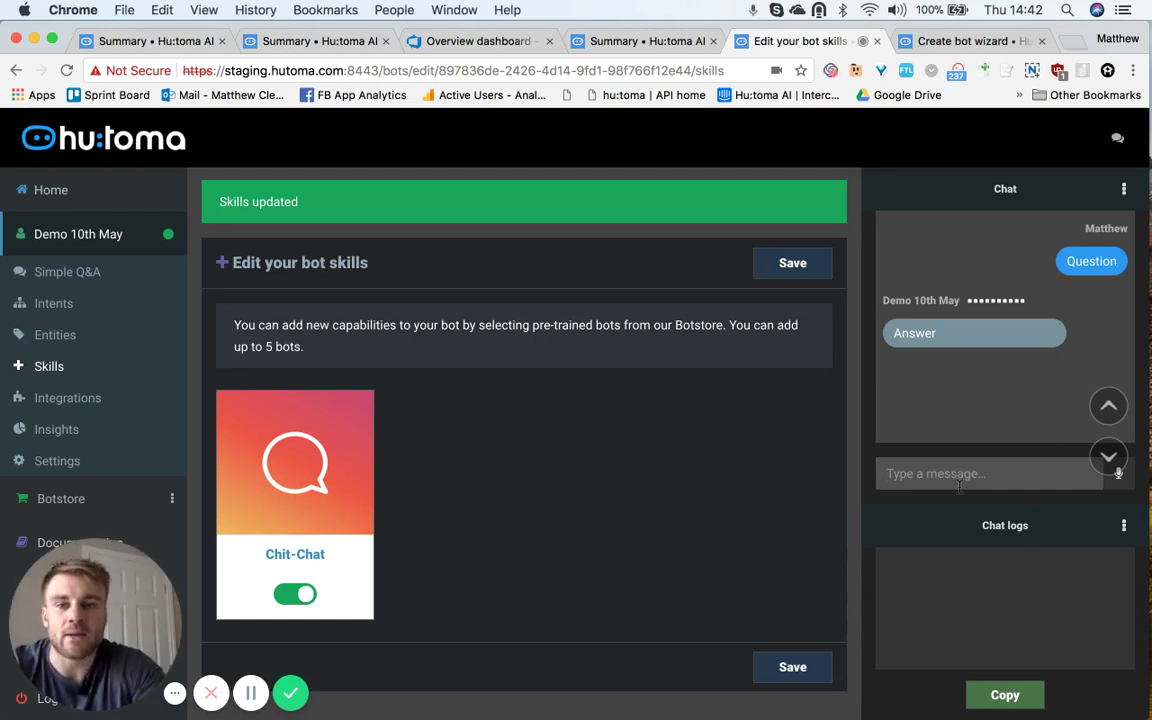
Test the Chit-Chat skill by sending "Hello" in the bot chat, and examine the reply's details in the chat logs.
{"action": "type", "text": "Hello"}
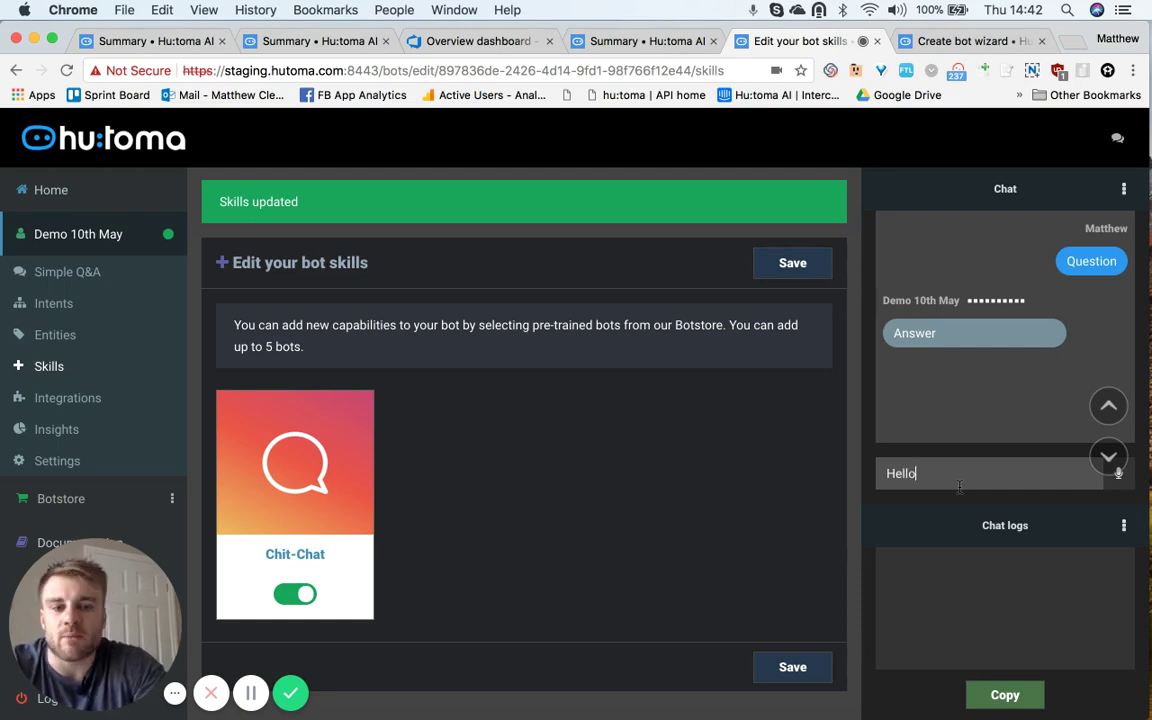
{"action": "key", "text": "Return"}
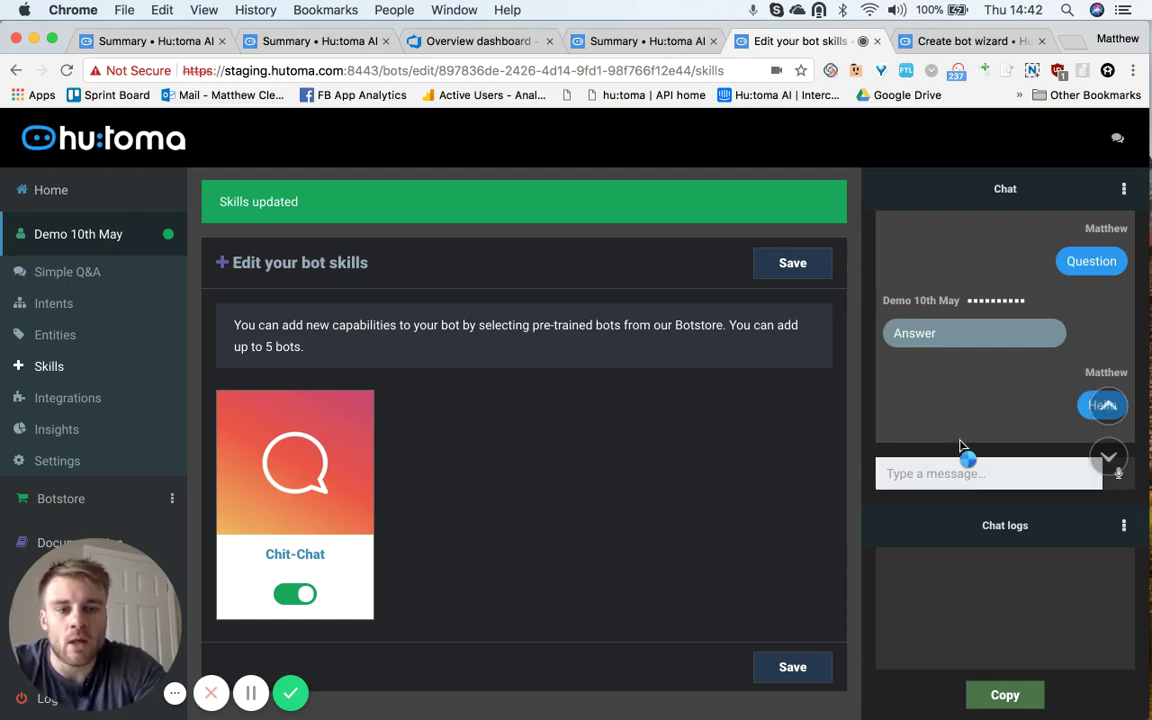
{"action": "scroll", "coordinate": [963, 445], "scroll_direction": "down", "scroll_amount": 1}
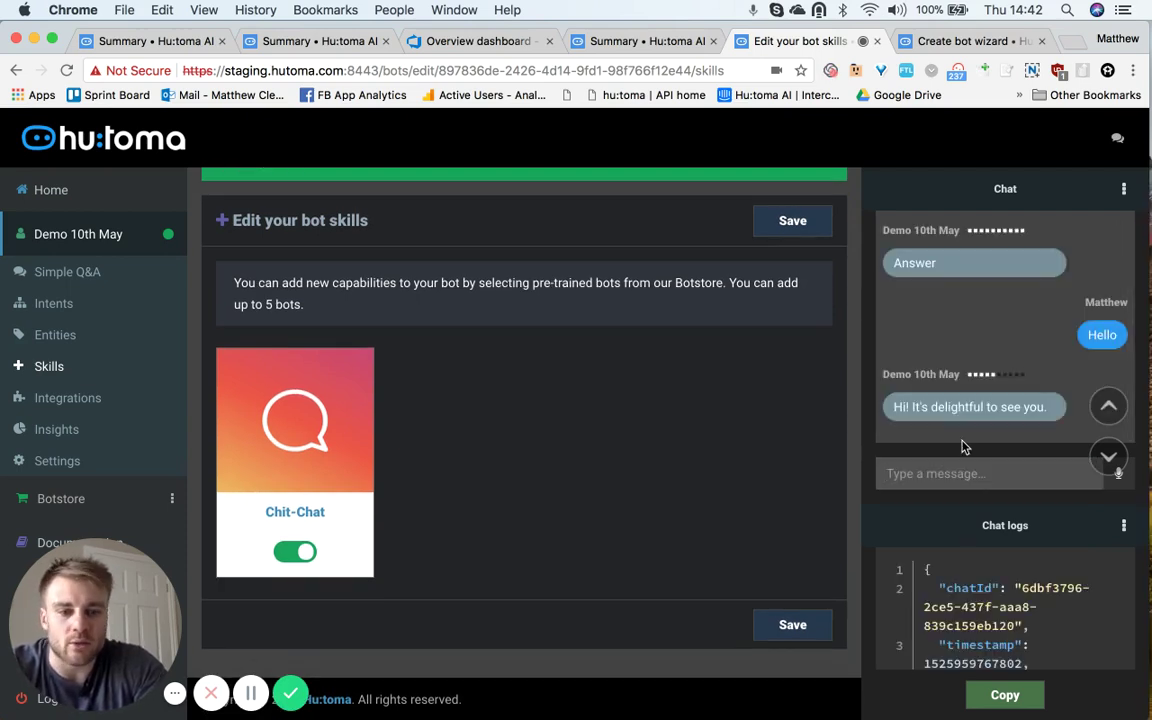
{"action": "scroll", "coordinate": [990, 590], "scroll_direction": "down", "scroll_amount": 3}
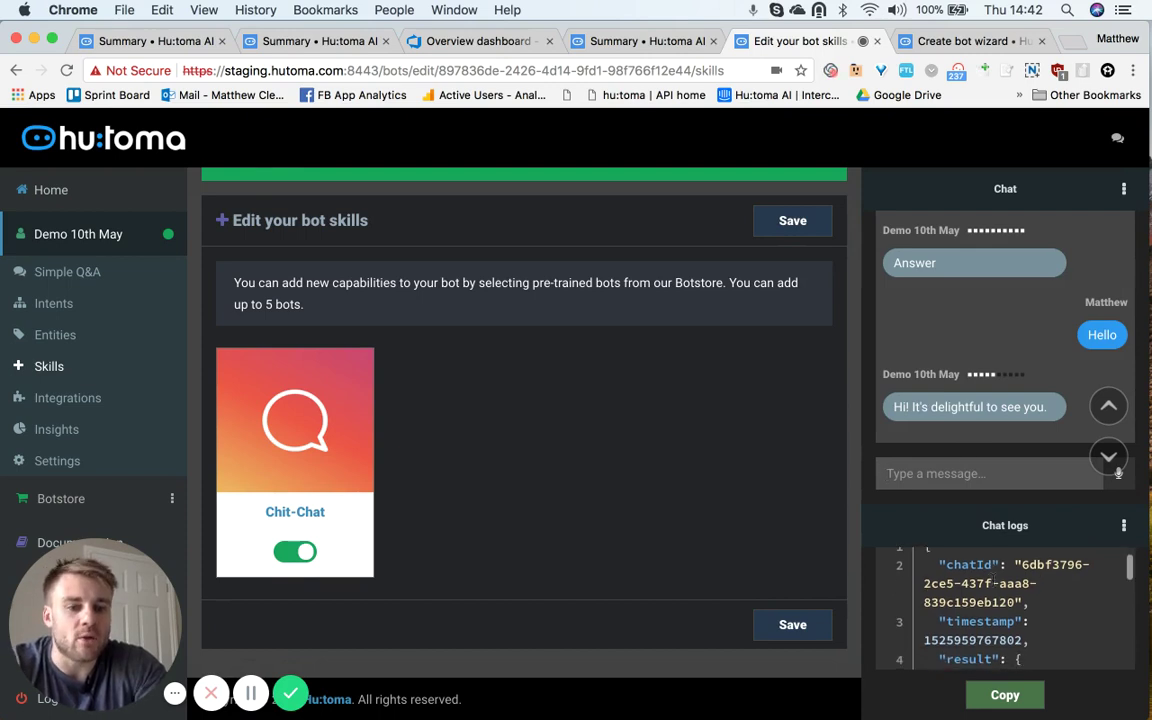
{"action": "scroll", "coordinate": [1000, 610], "scroll_direction": "down", "scroll_amount": 2}
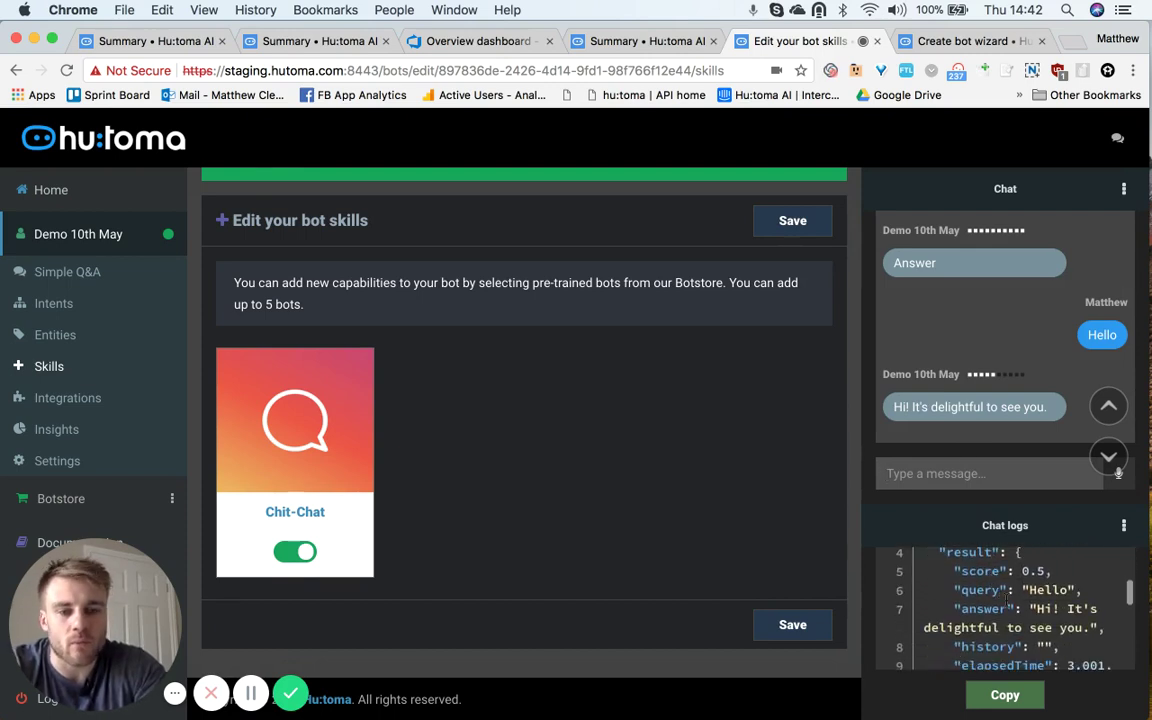
{"action": "scroll", "coordinate": [1000, 610], "scroll_direction": "up", "scroll_amount": 2}
{"action": "scroll", "coordinate": [1006, 604], "scroll_direction": "down", "scroll_amount": 2}
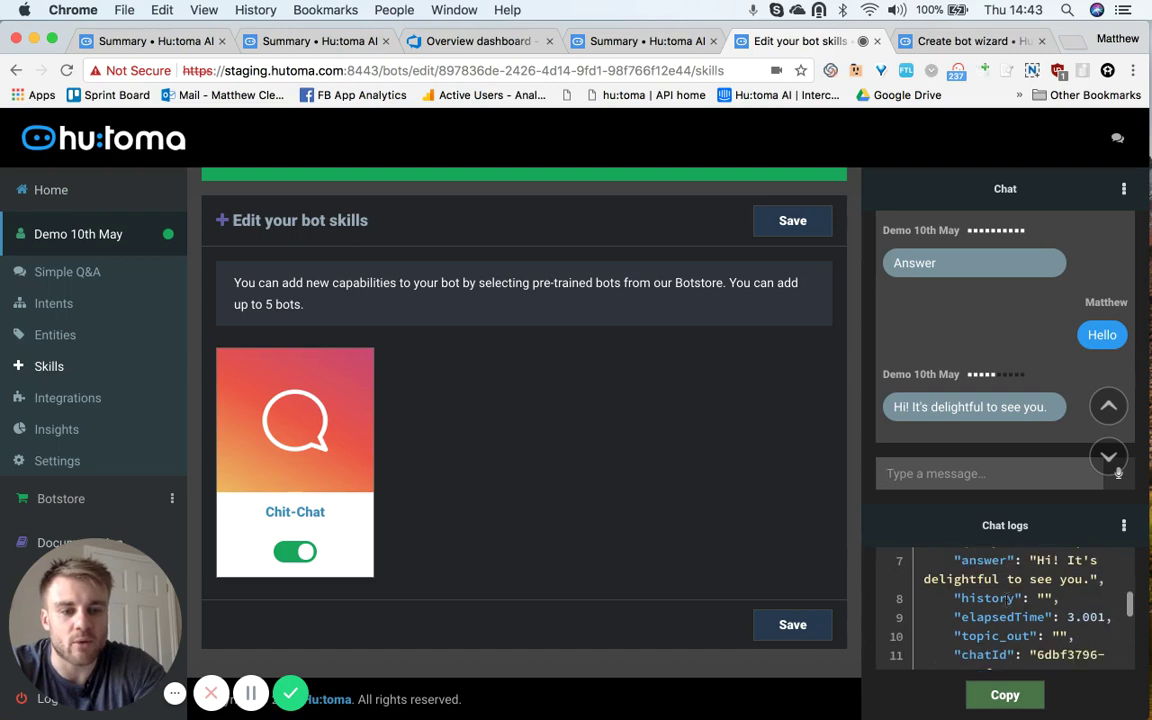